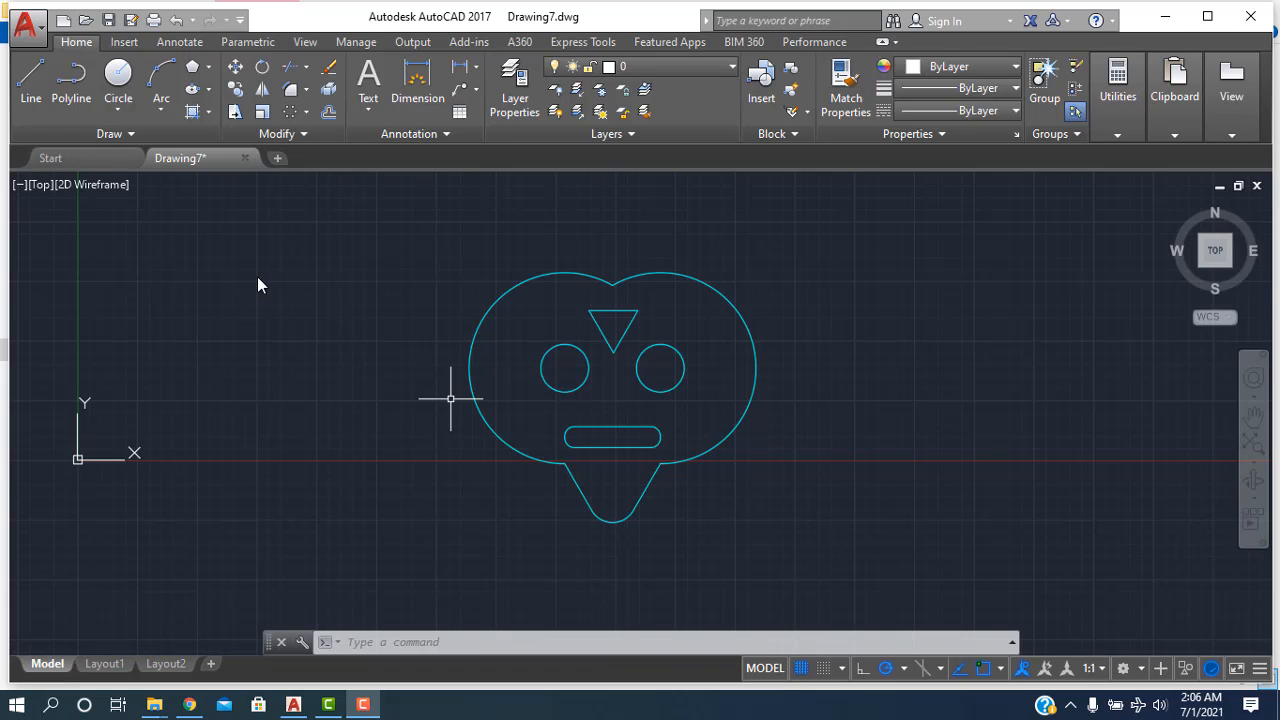
- Create a new drawing and draw a circle of radius 20 in open space
{"action": "left_click", "coordinate": [274, 163]}
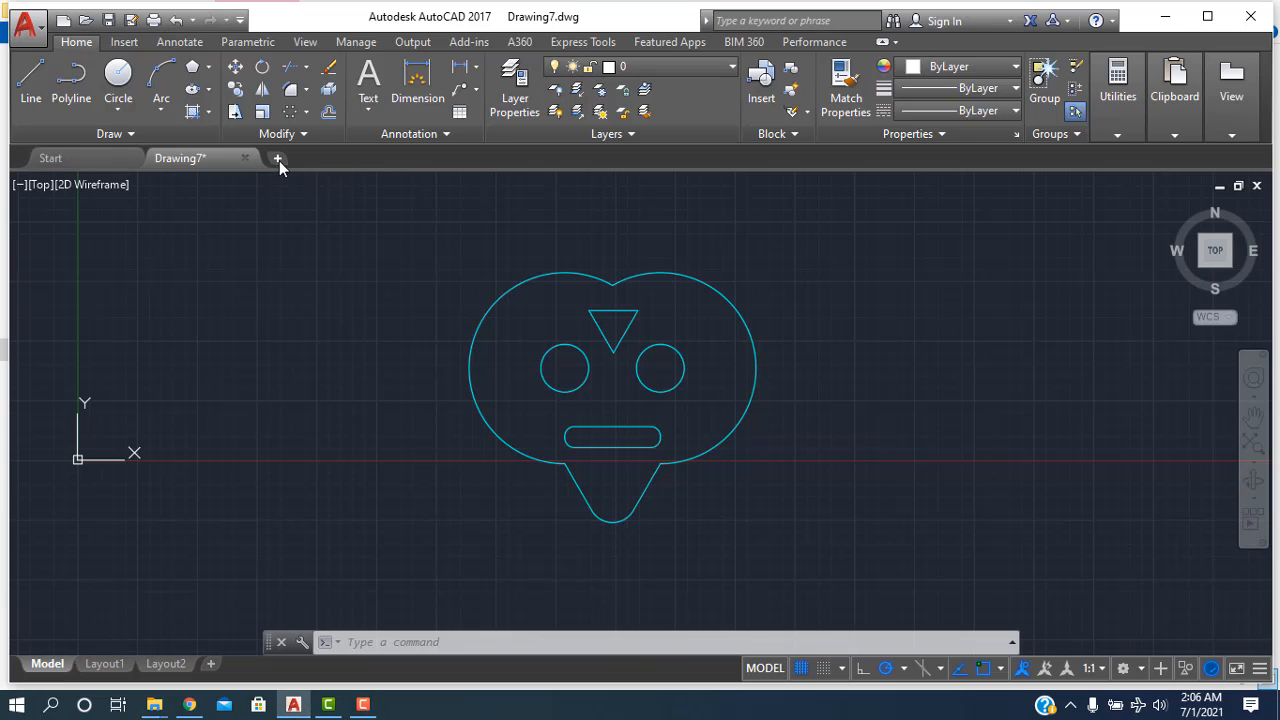
{"action": "left_click", "coordinate": [279, 160]}
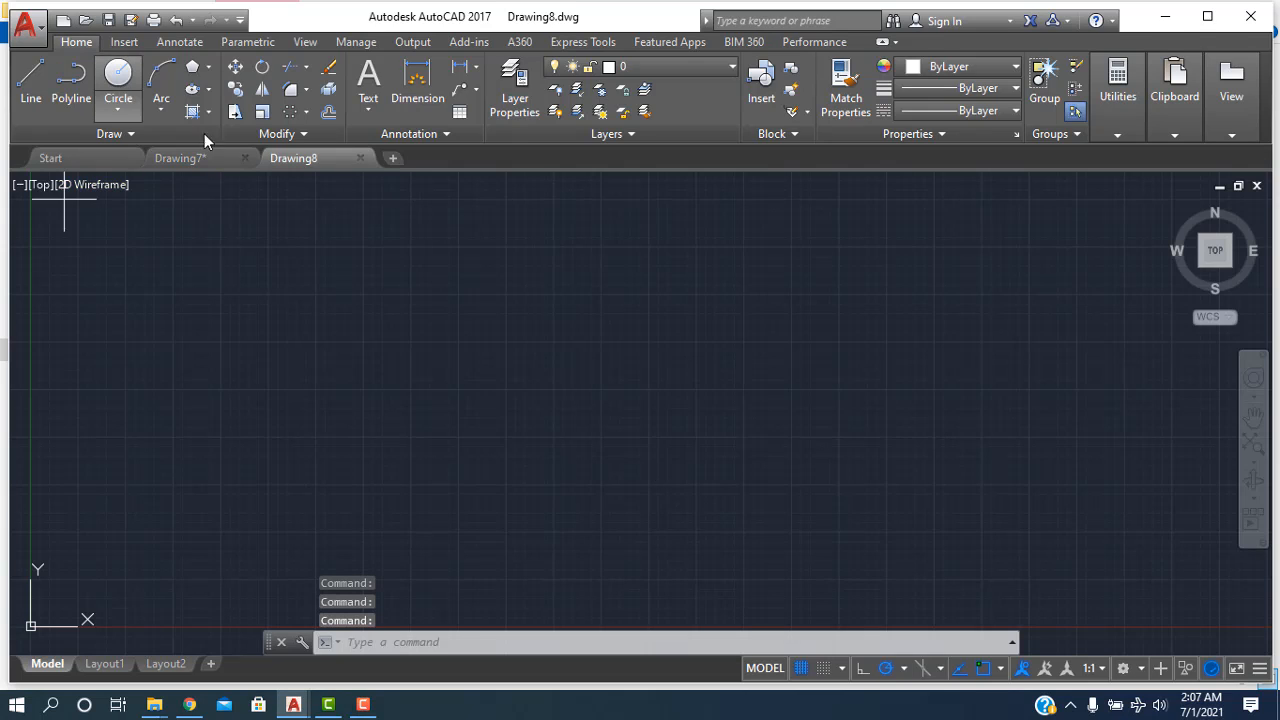
{"action": "left_click", "coordinate": [118, 78]}
{"action": "middle_click_drag", "start_coordinate": [950, 344], "coordinate": [157, 508]}
{"action": "middle_click_drag", "start_coordinate": [889, 346], "coordinate": [262, 532]}
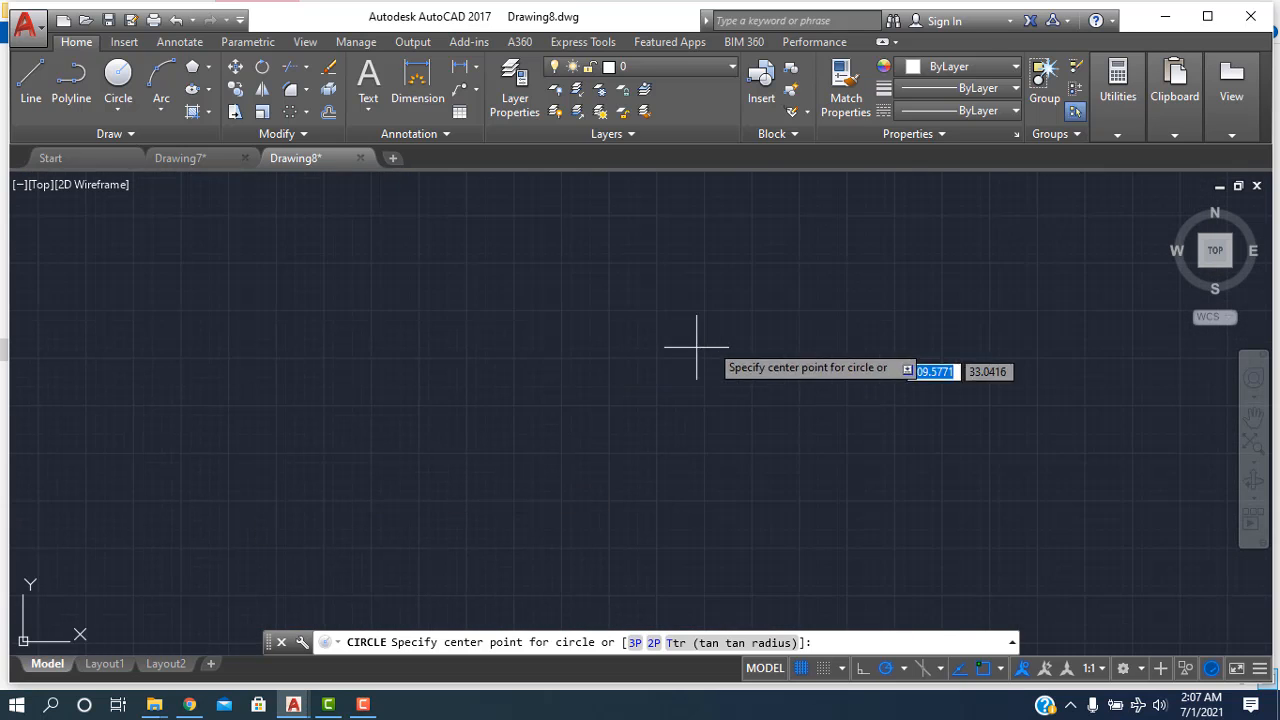
{"action": "left_click", "coordinate": [769, 329]}
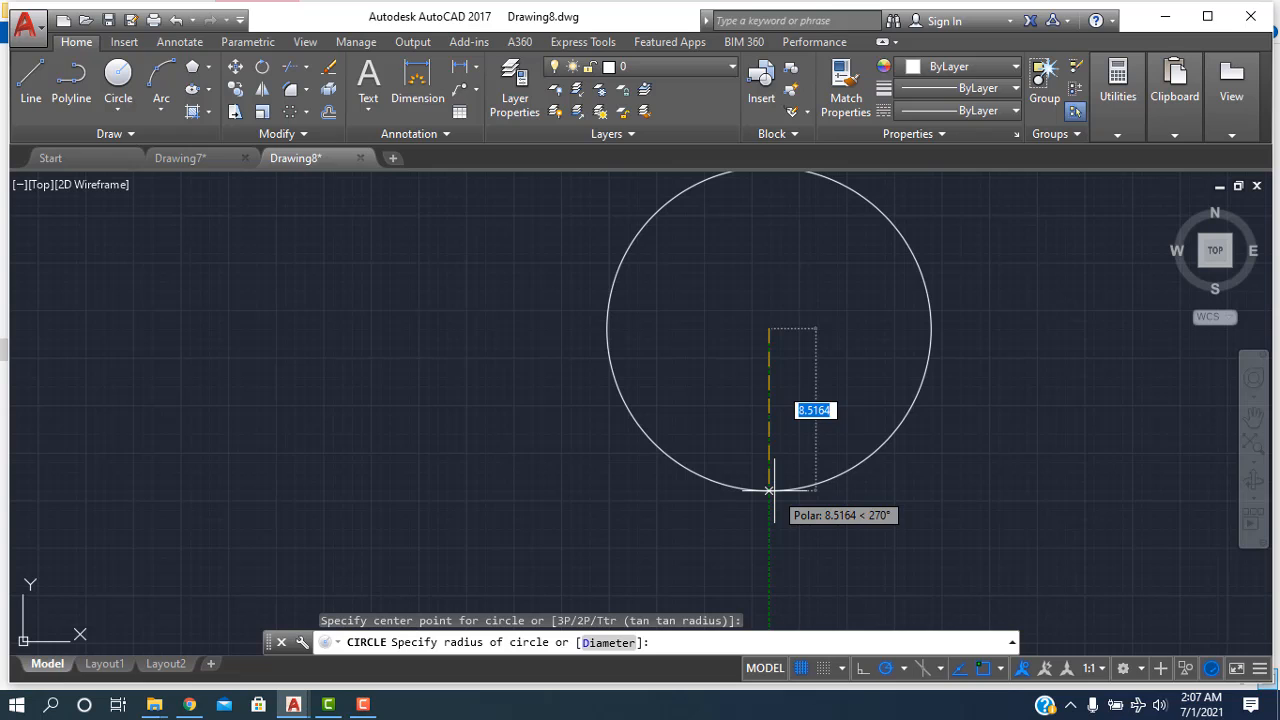
{"action": "type", "text": "20"}
{"action": "key", "text": "Return"}
{"action": "scroll", "coordinate": [773, 490], "scroll_direction": "down", "scroll_amount": 4}
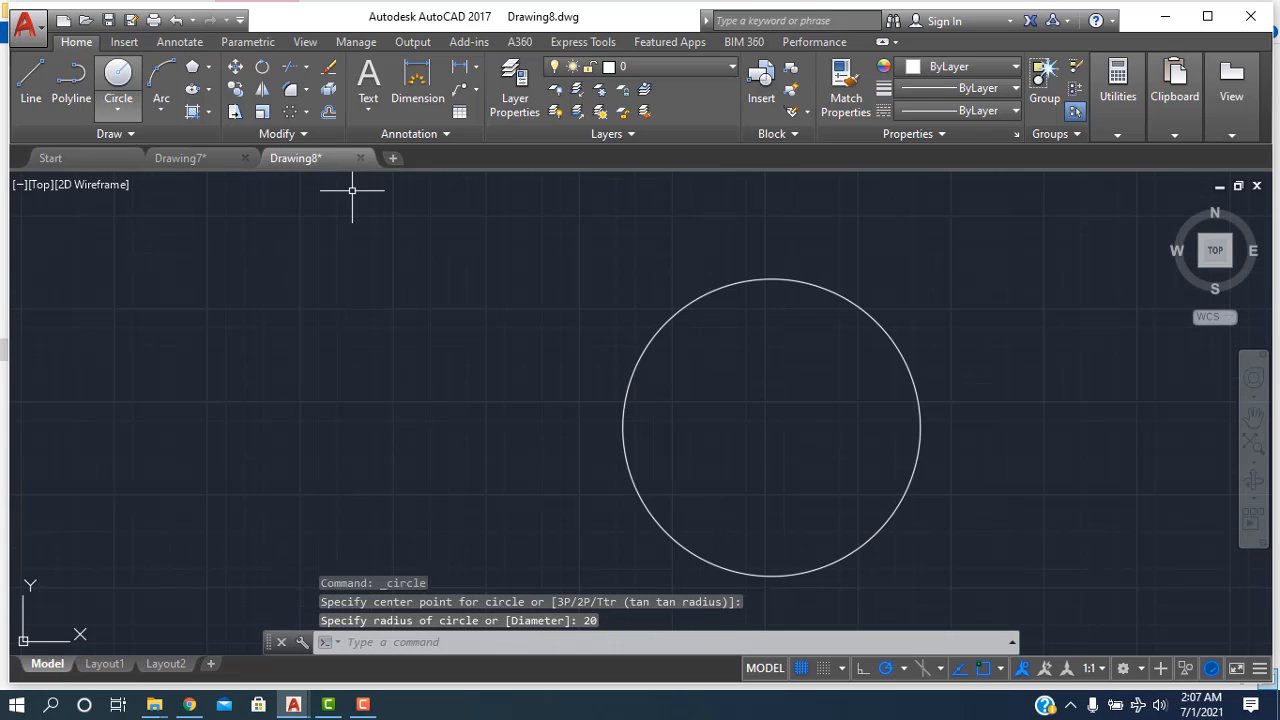
- Copy the circle from its center to its right quadrant and to the lower intersection of the two circles
{"action": "left_click", "coordinate": [118, 80]}
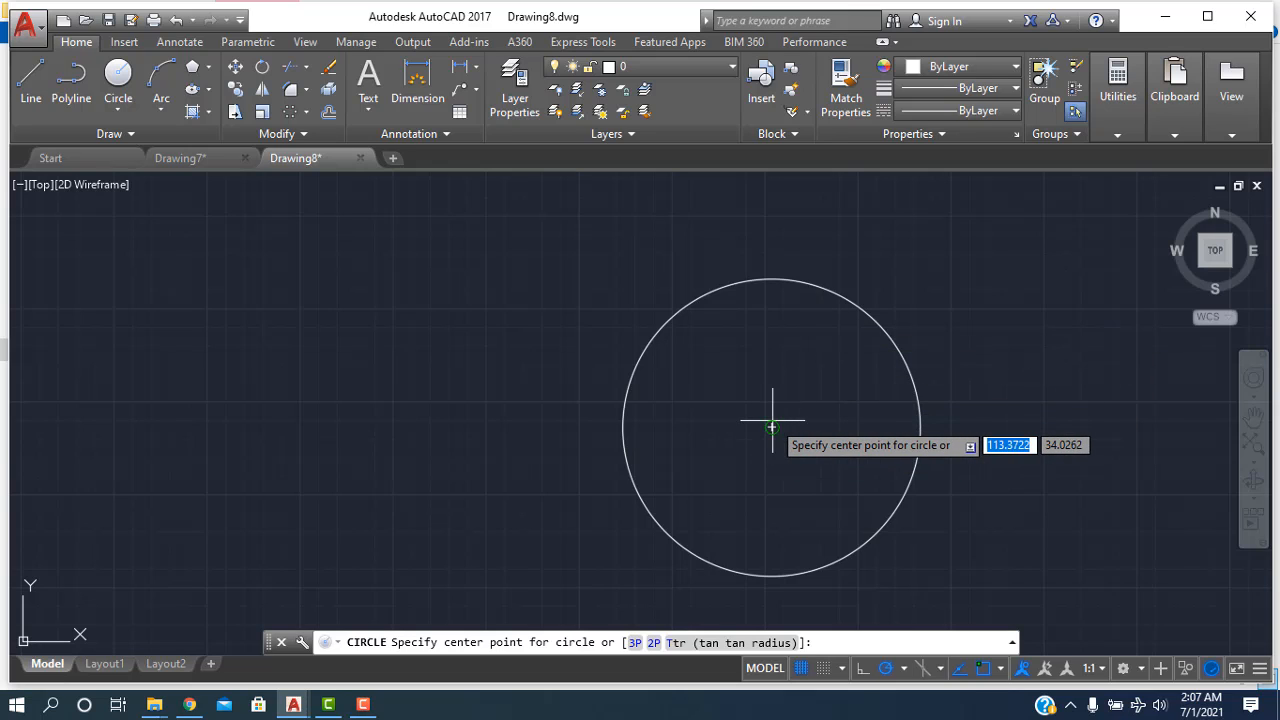
{"action": "key", "text": "Escape"}
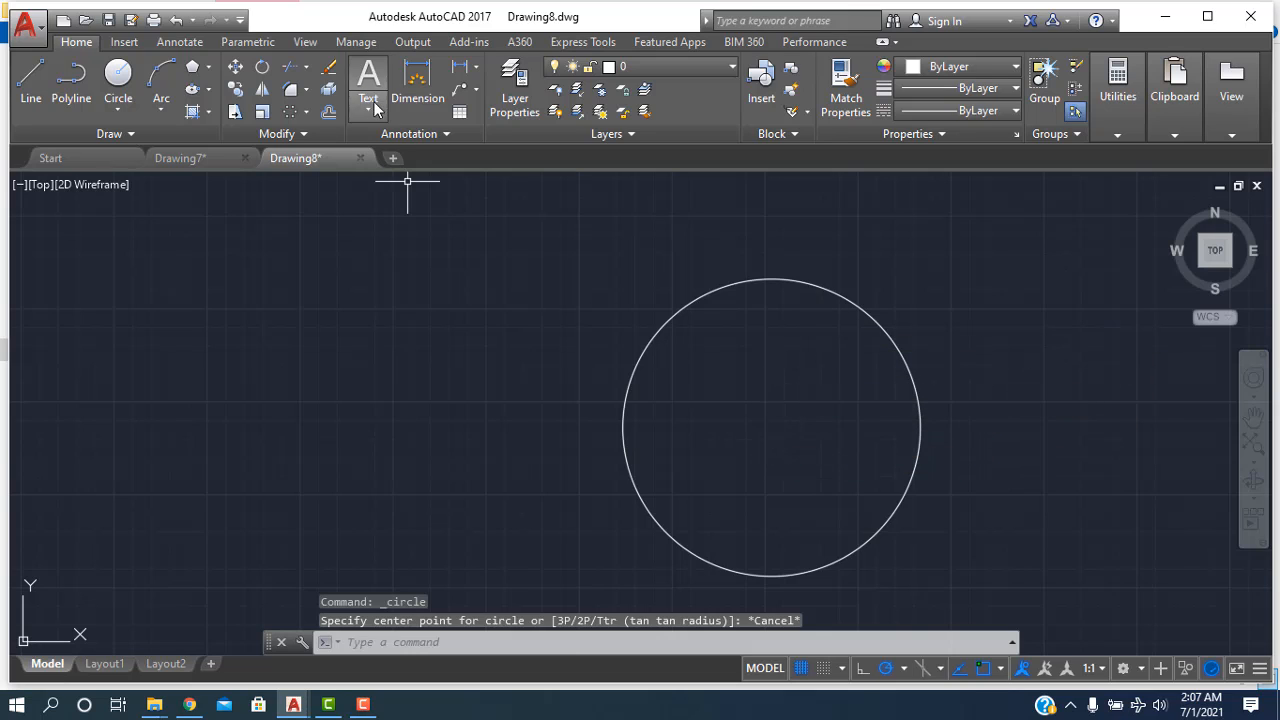
{"action": "left_click", "coordinate": [237, 93]}
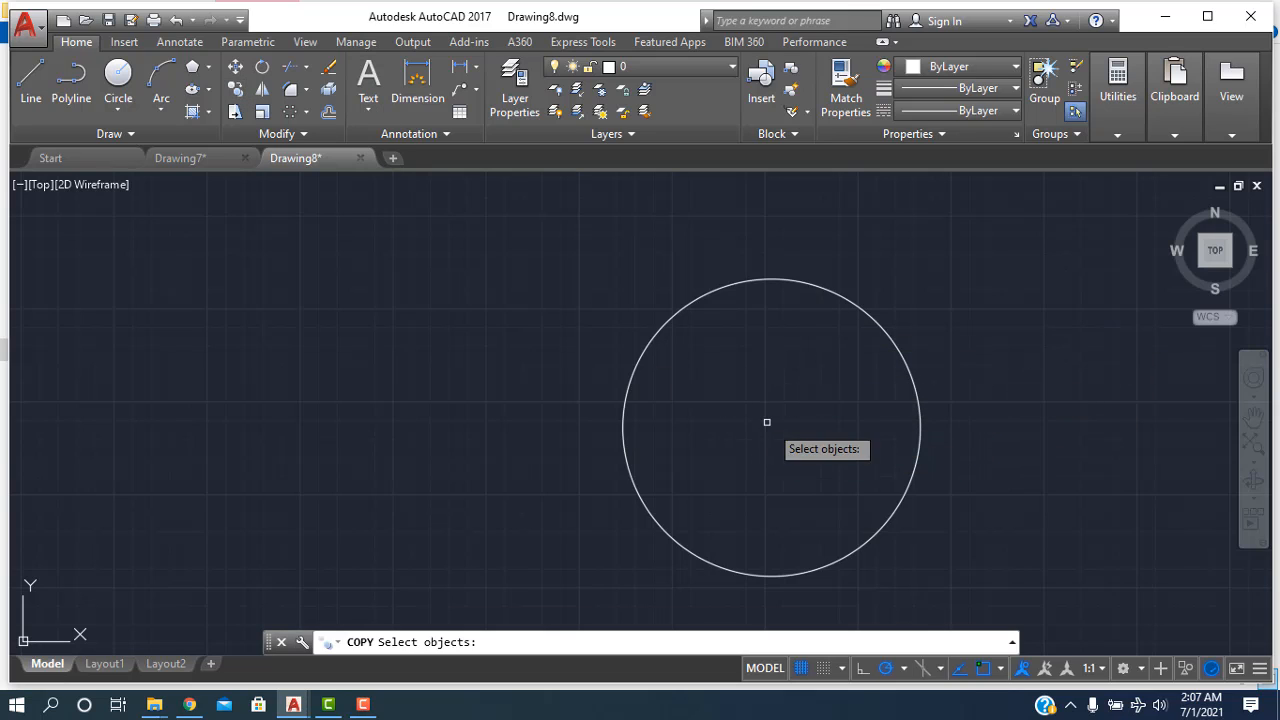
{"action": "left_click", "coordinate": [735, 284]}
{"action": "key", "text": "Return"}
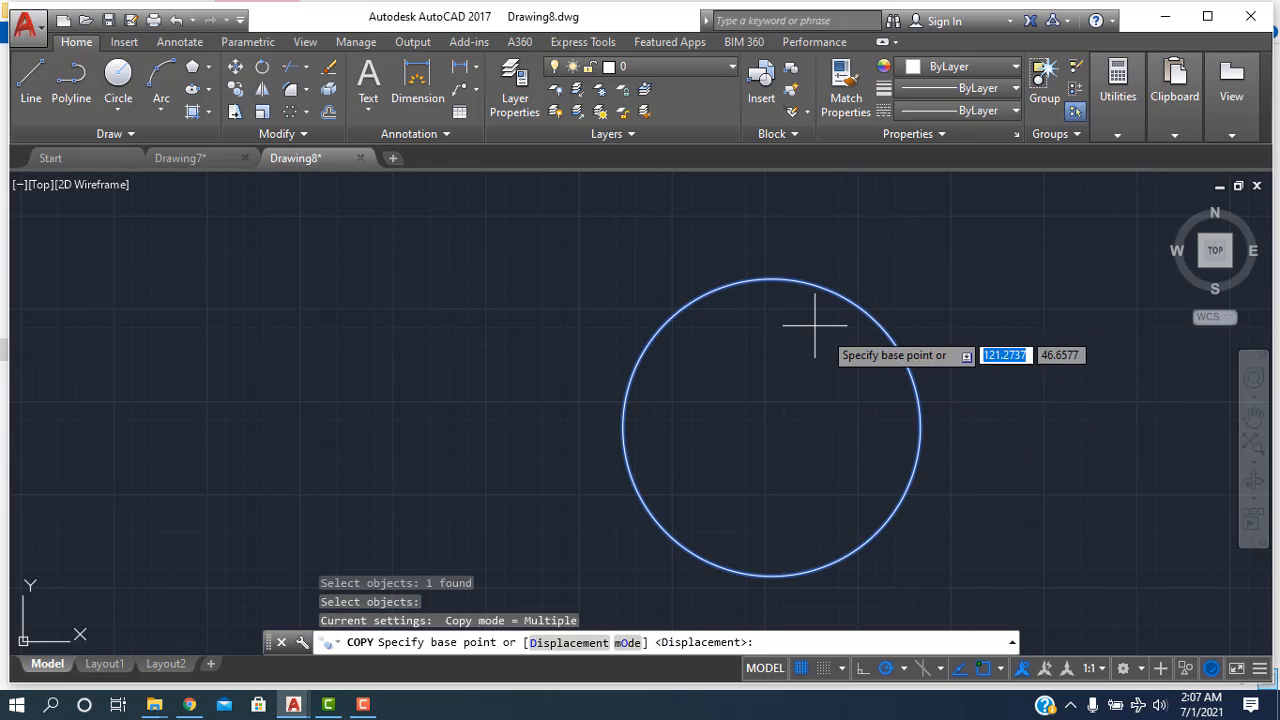
{"action": "left_click", "coordinate": [770, 428]}
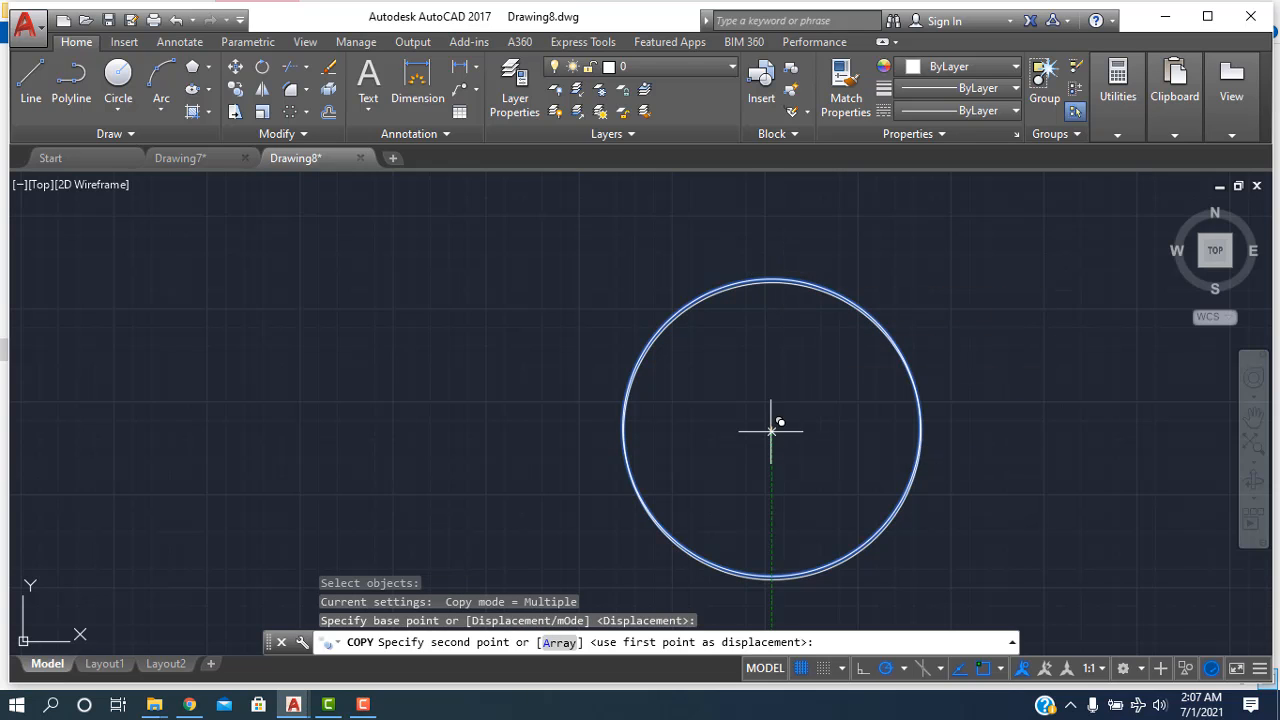
{"action": "left_click", "coordinate": [920, 427]}
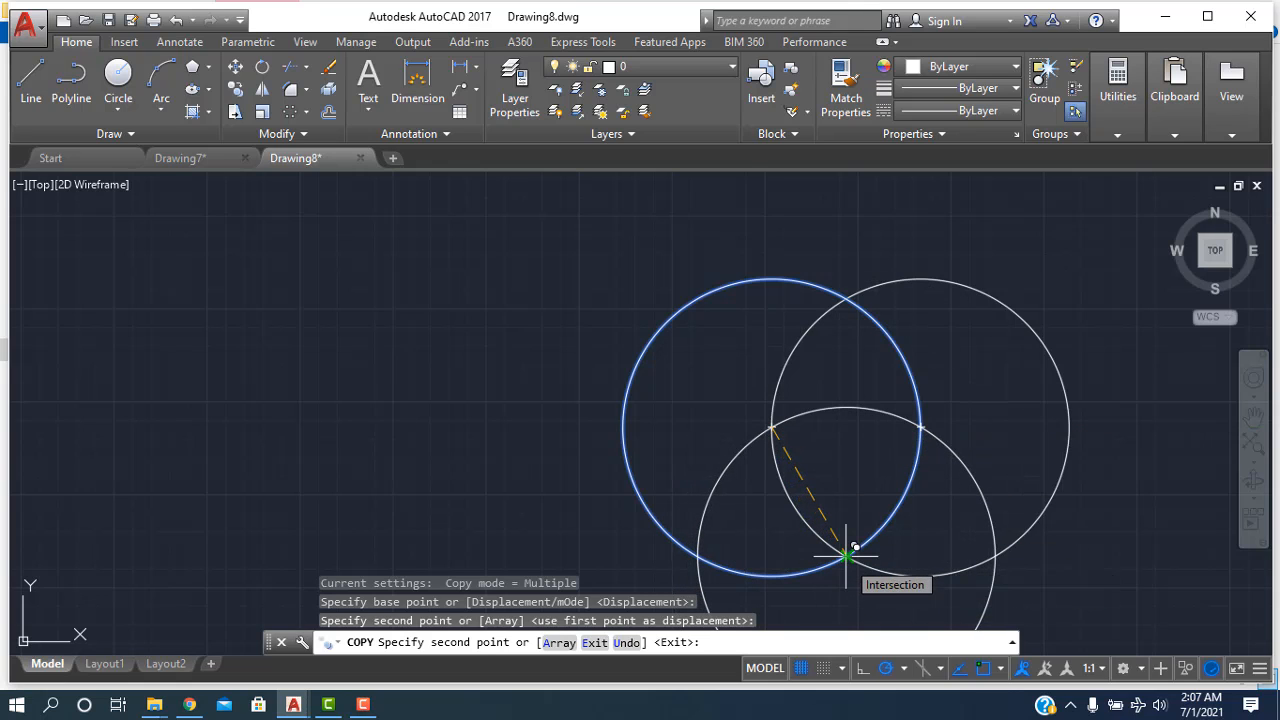
{"action": "left_click", "coordinate": [846, 556]}
{"action": "key", "text": "Escape"}
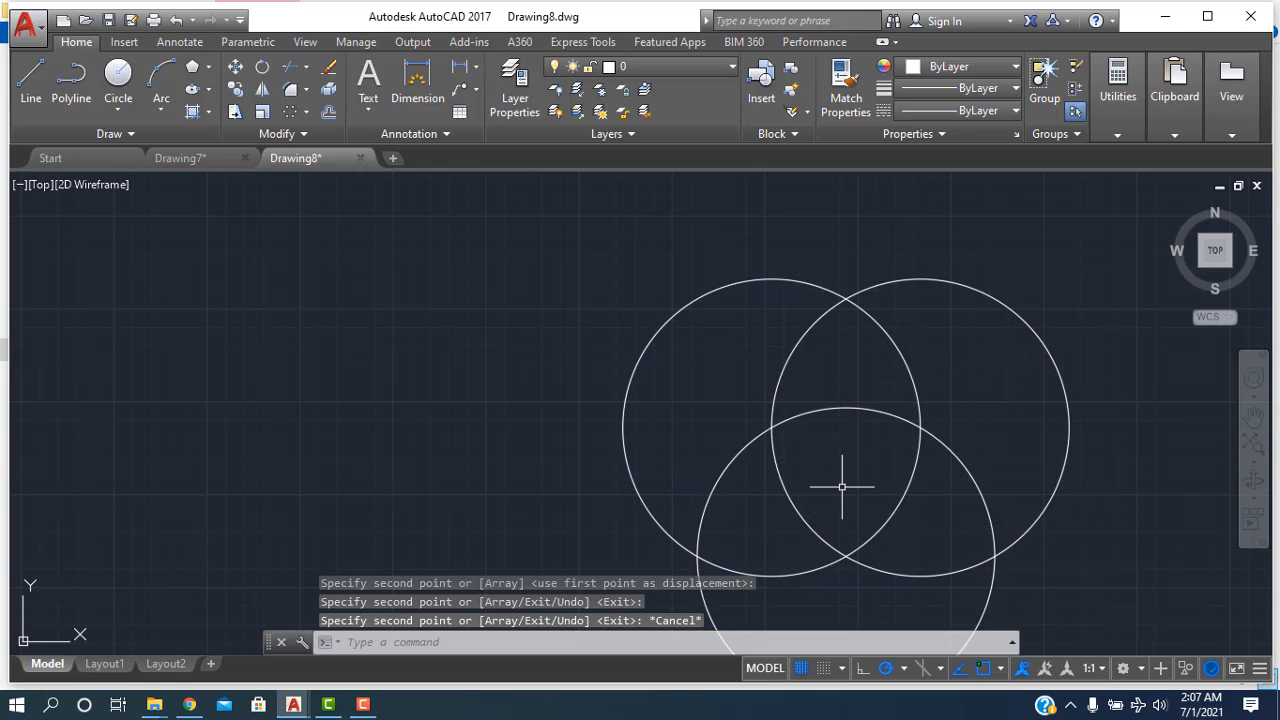
- Draw a 3-sided polygon inscribed in the lower circle, centered on it, with one vertex at the circle's bottom quadrant
{"action": "scroll", "coordinate": [760, 470], "scroll_direction": "down", "scroll_amount": 4}
{"action": "middle_click_drag", "start_coordinate": [625, 428], "coordinate": [542, 324]}
{"action": "scroll", "coordinate": [616, 377], "scroll_direction": "up", "scroll_amount": 2}
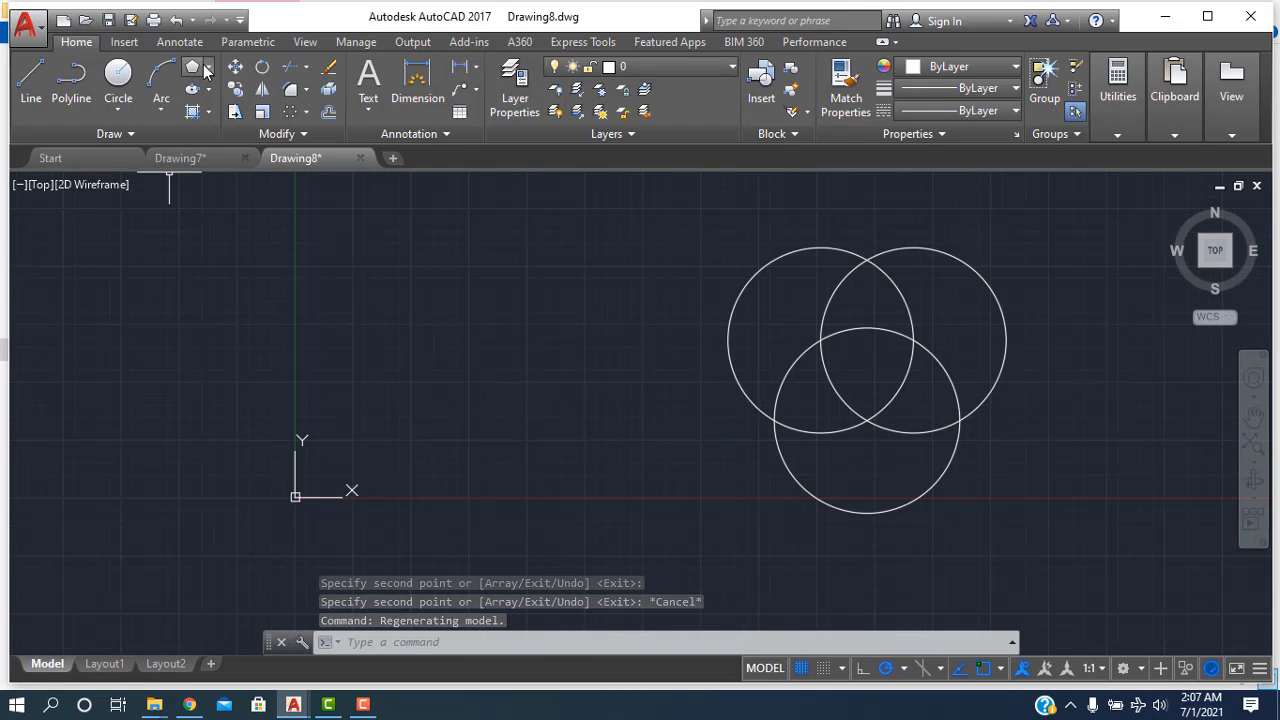
{"action": "left_click", "coordinate": [207, 67]}
{"action": "left_click", "coordinate": [205, 128]}
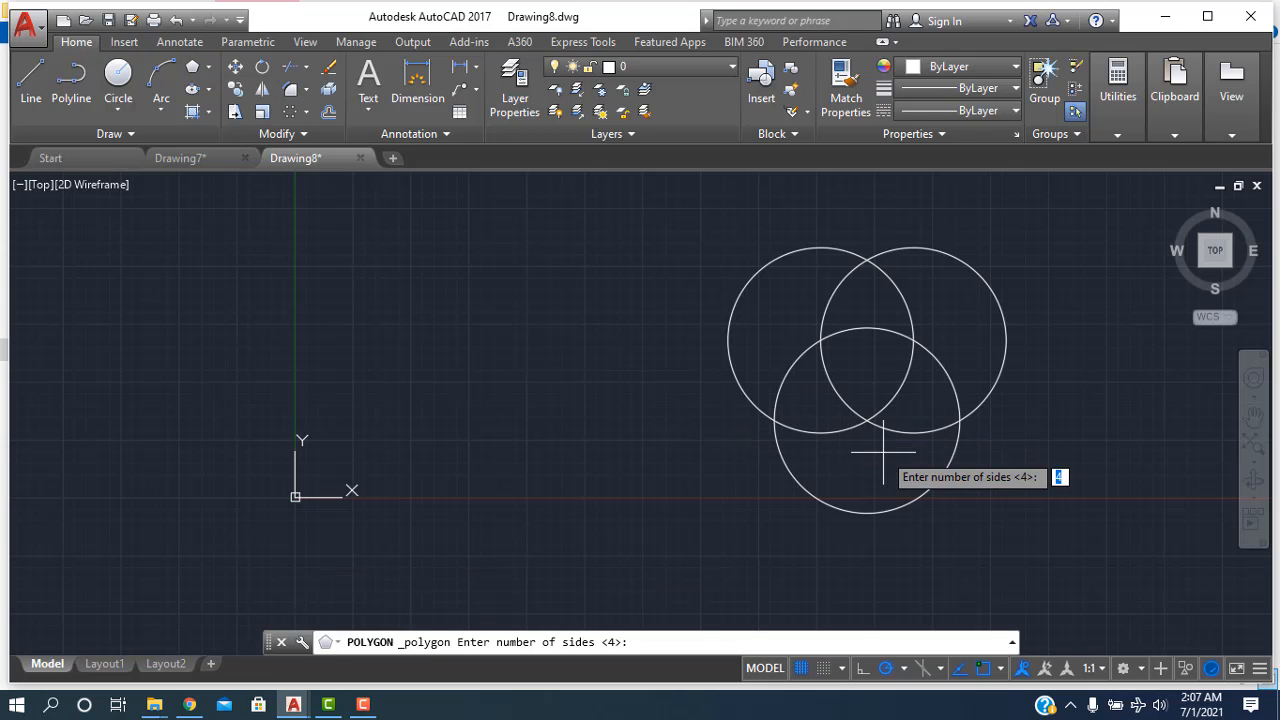
{"action": "type", "text": "3"}
{"action": "key", "text": "Return"}
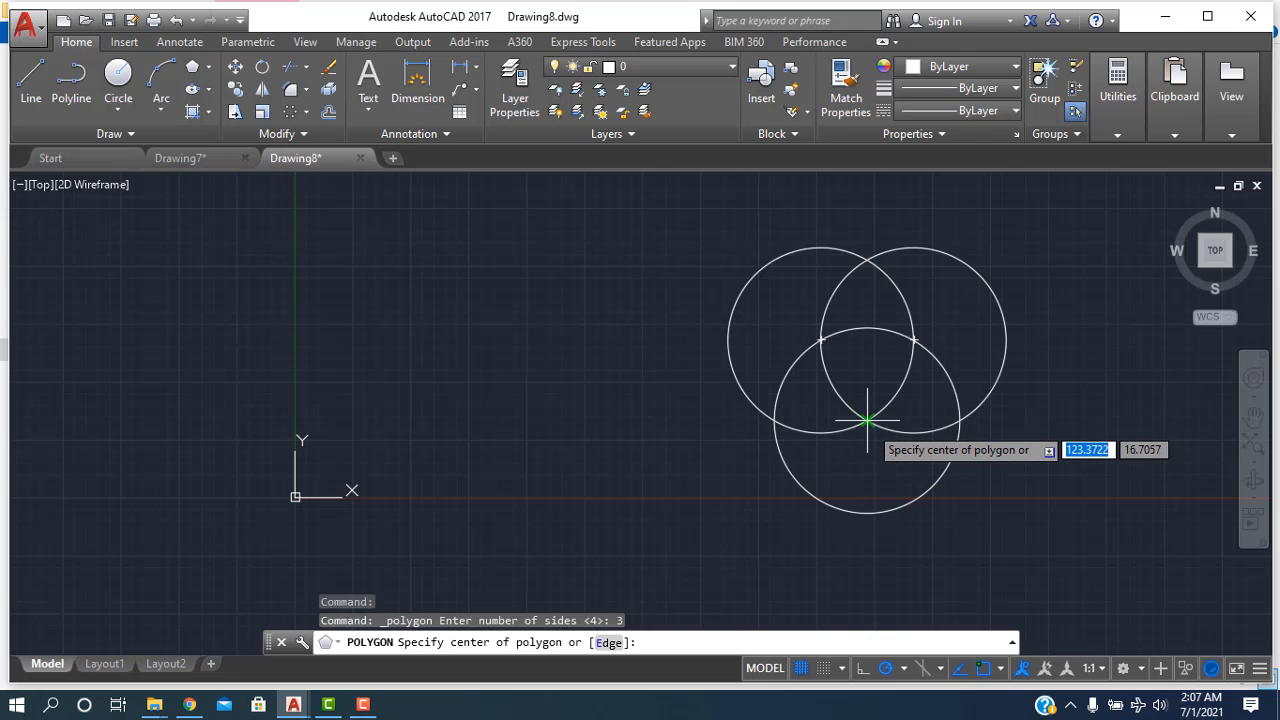
{"action": "left_click", "coordinate": [867, 421]}
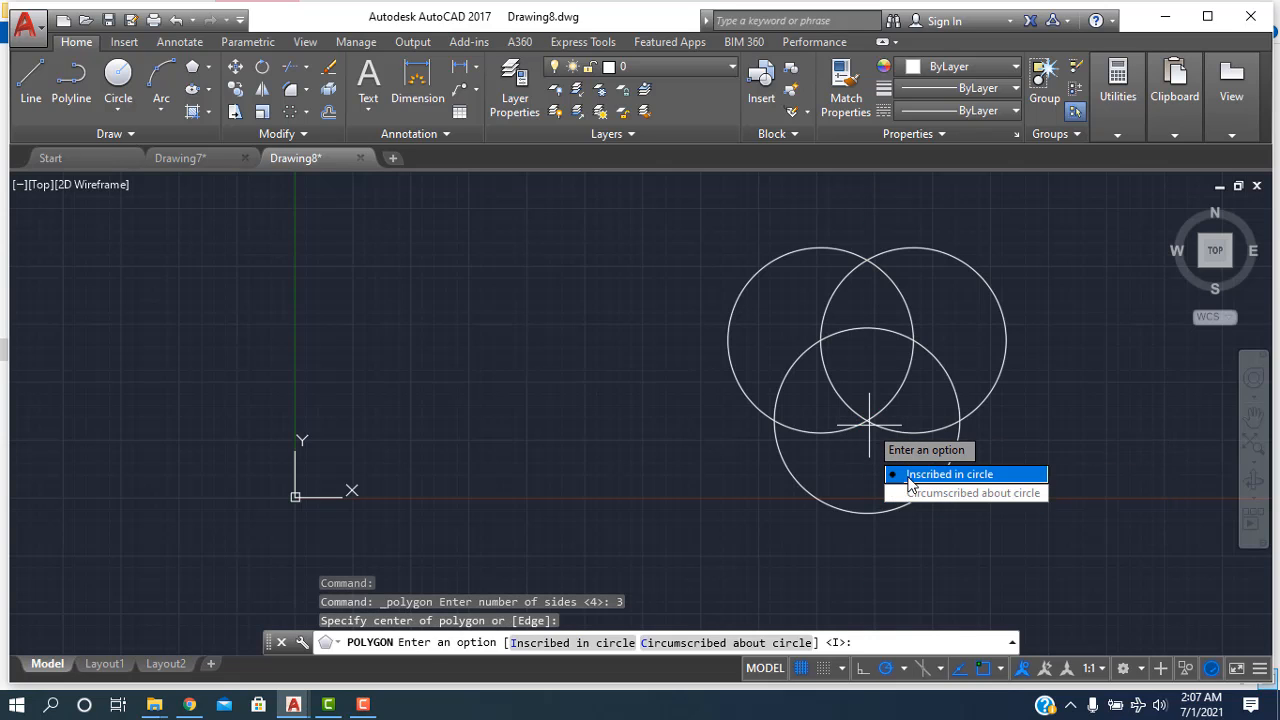
{"action": "left_click", "coordinate": [908, 477]}
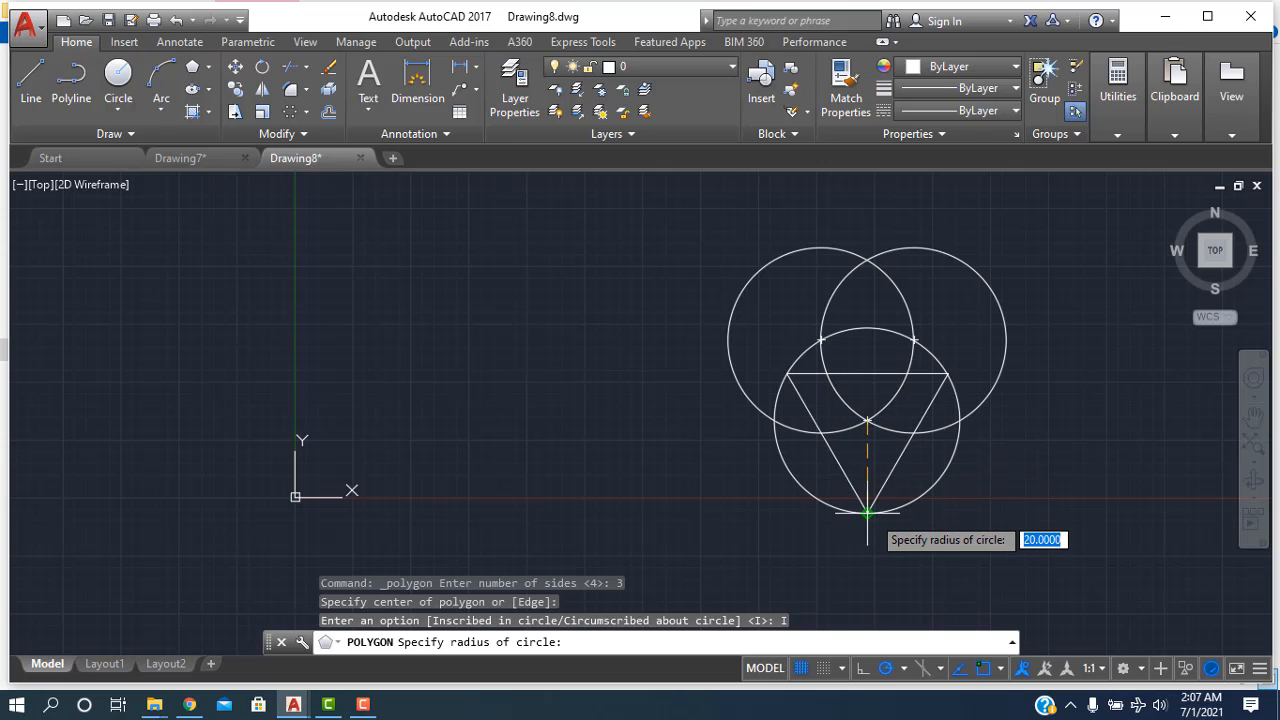
{"action": "left_click", "coordinate": [867, 513]}
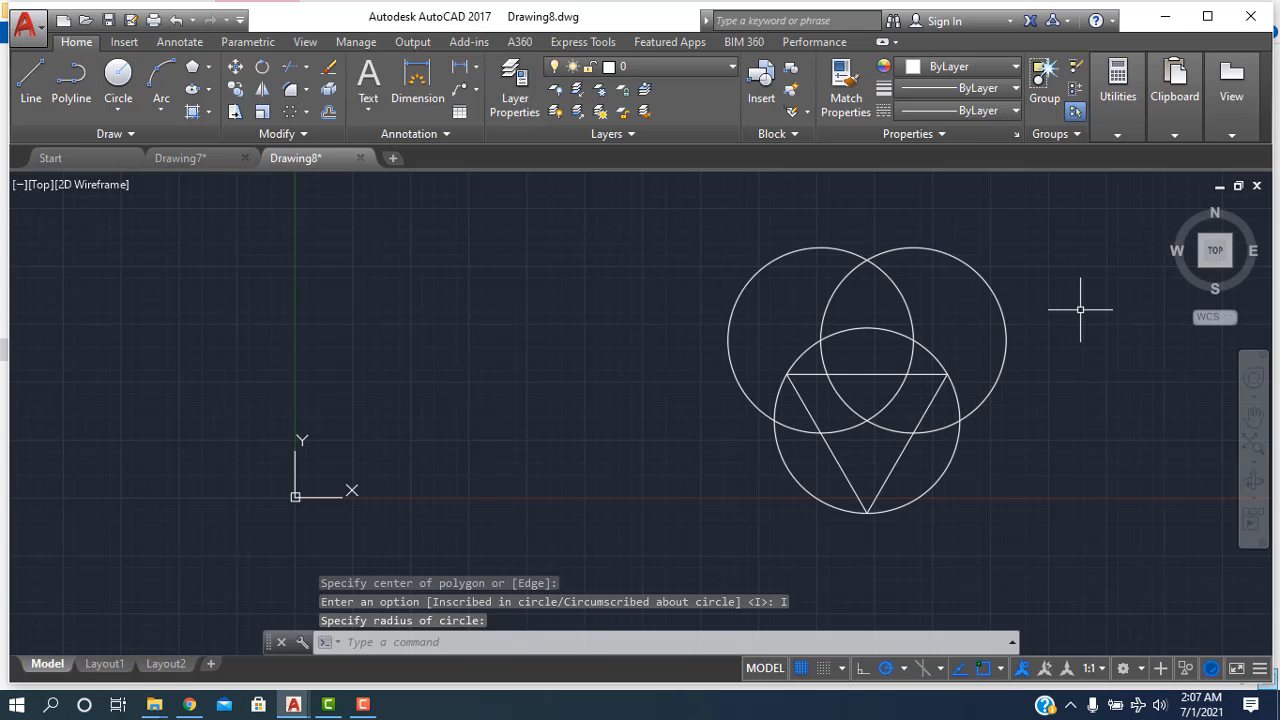
- Trim the overlapping arcs inside the upper circles, including the lower circle's arc above the triangle and the lobe arcs below its top edge
{"action": "middle_click_drag", "start_coordinate": [1080, 306], "coordinate": [947, 332]}
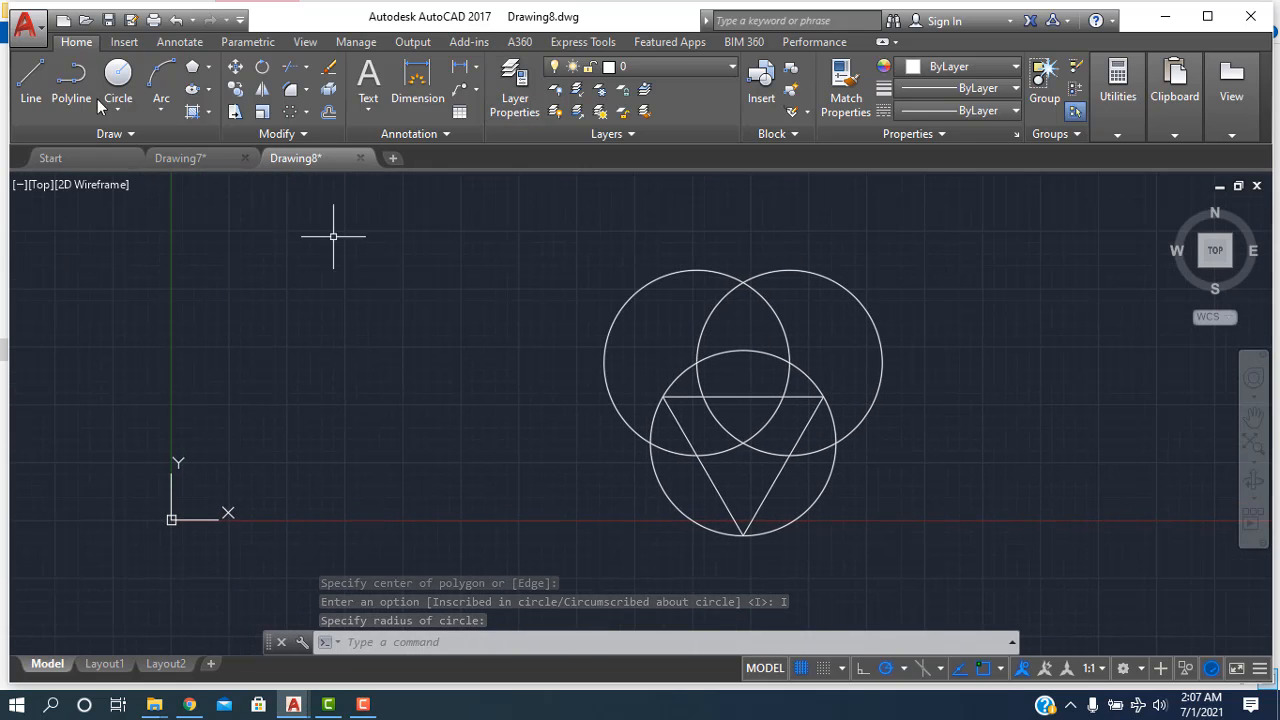
{"action": "left_click", "coordinate": [306, 72]}
{"action": "left_click", "coordinate": [305, 98]}
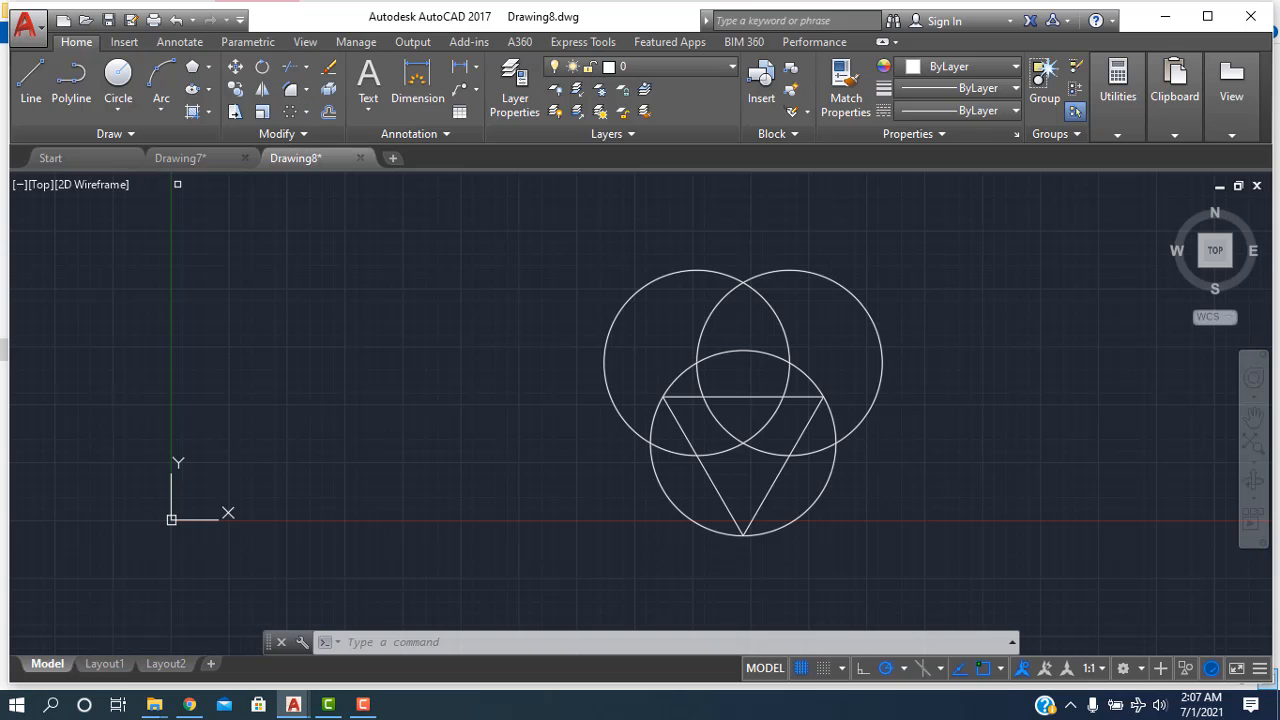
{"action": "left_click", "coordinate": [762, 306]}
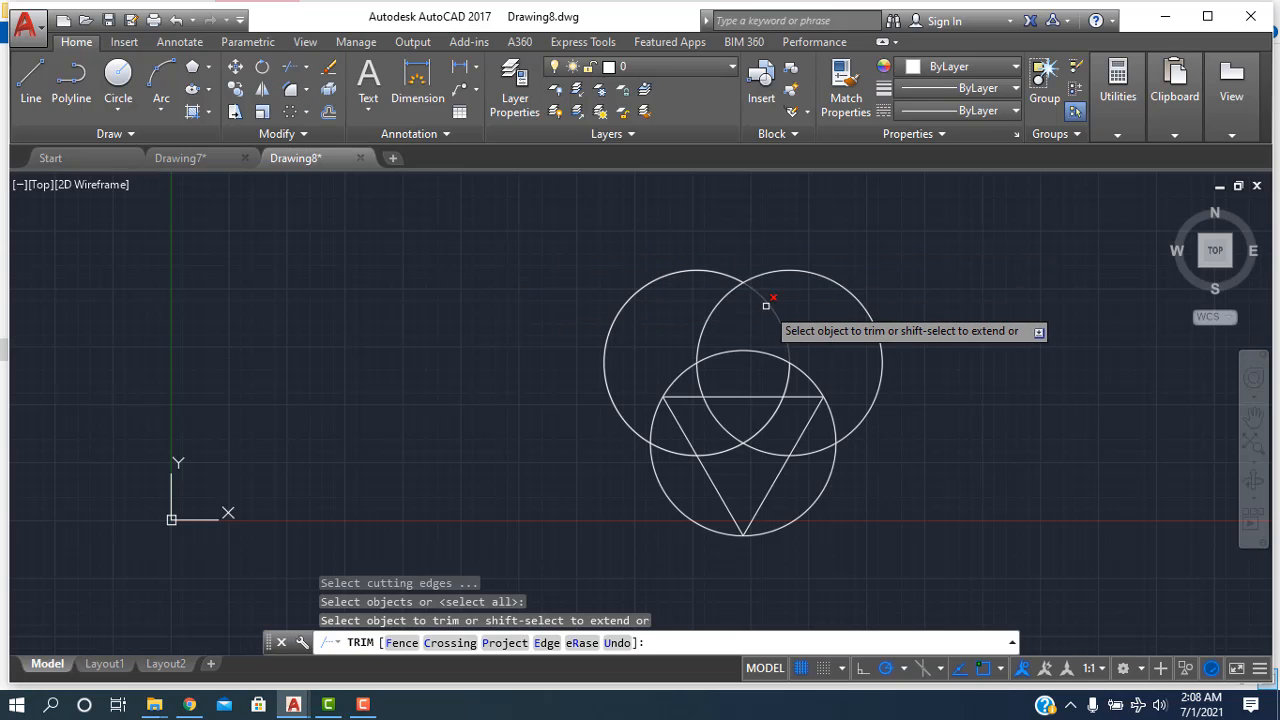
{"action": "left_click", "coordinate": [709, 313]}
{"action": "left_click", "coordinate": [728, 349]}
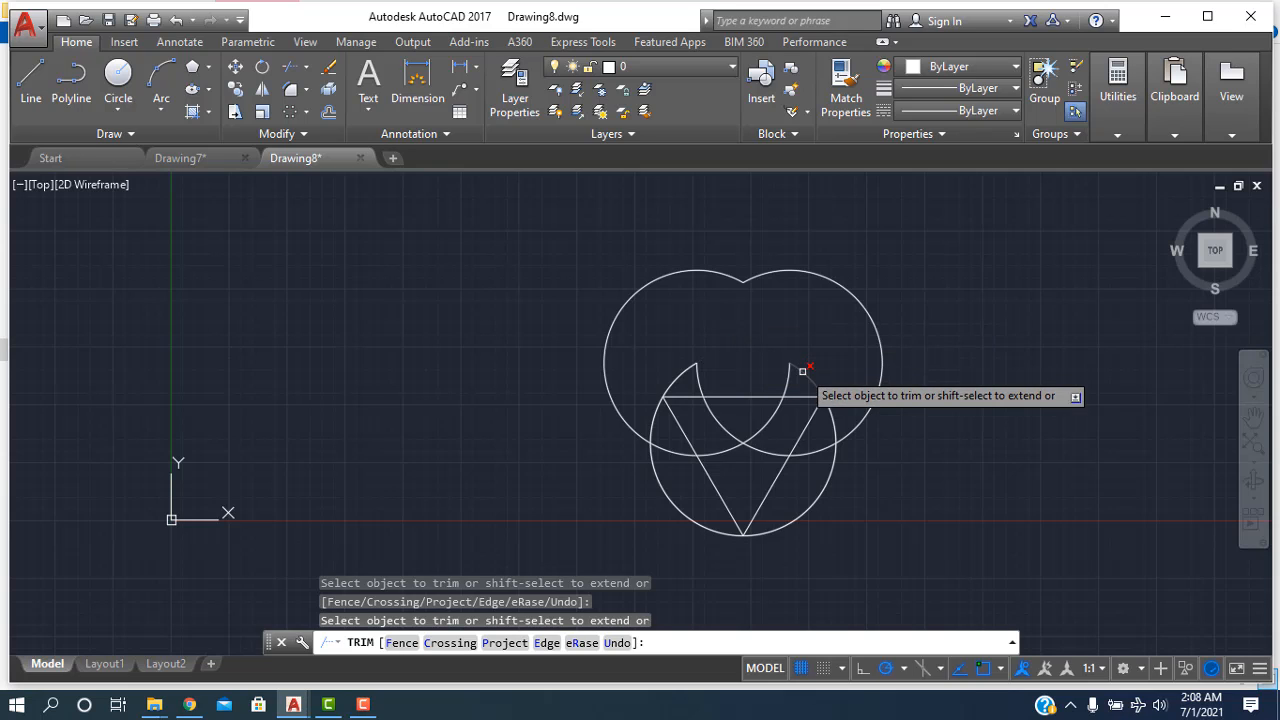
{"action": "left_click", "coordinate": [675, 380]}
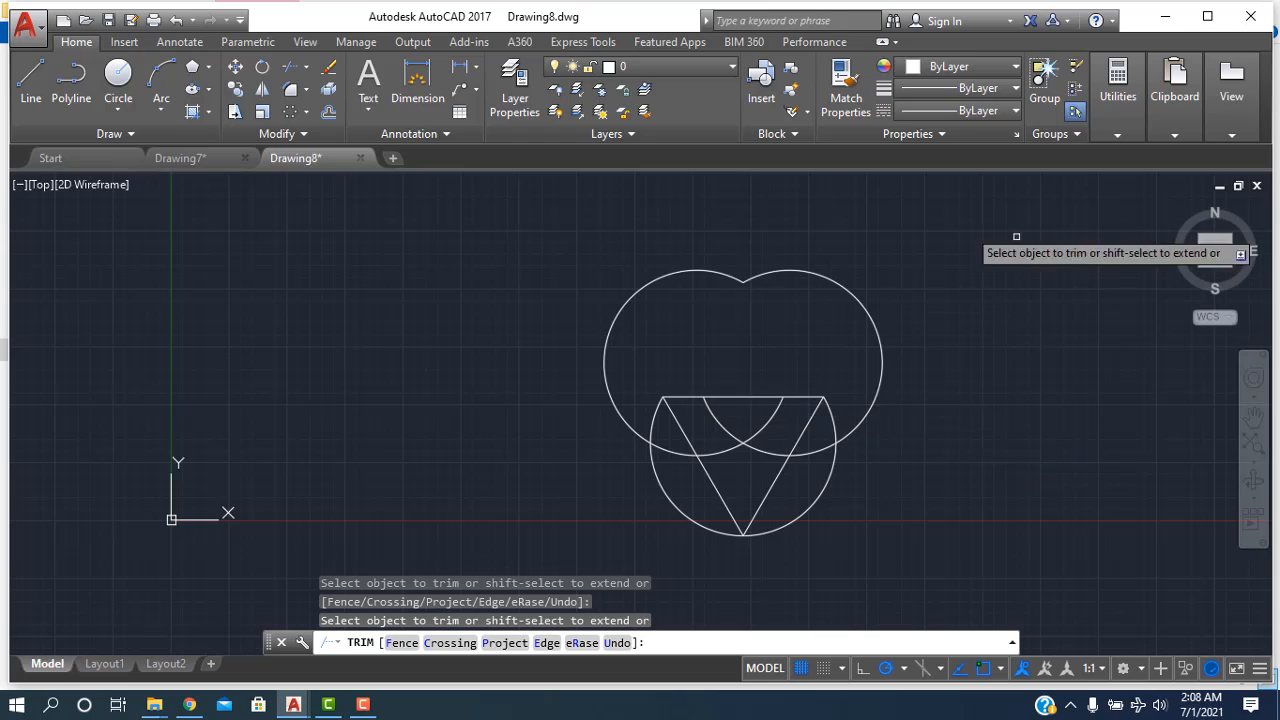
{"action": "left_click", "coordinate": [766, 423]}
{"action": "left_click", "coordinate": [728, 429]}
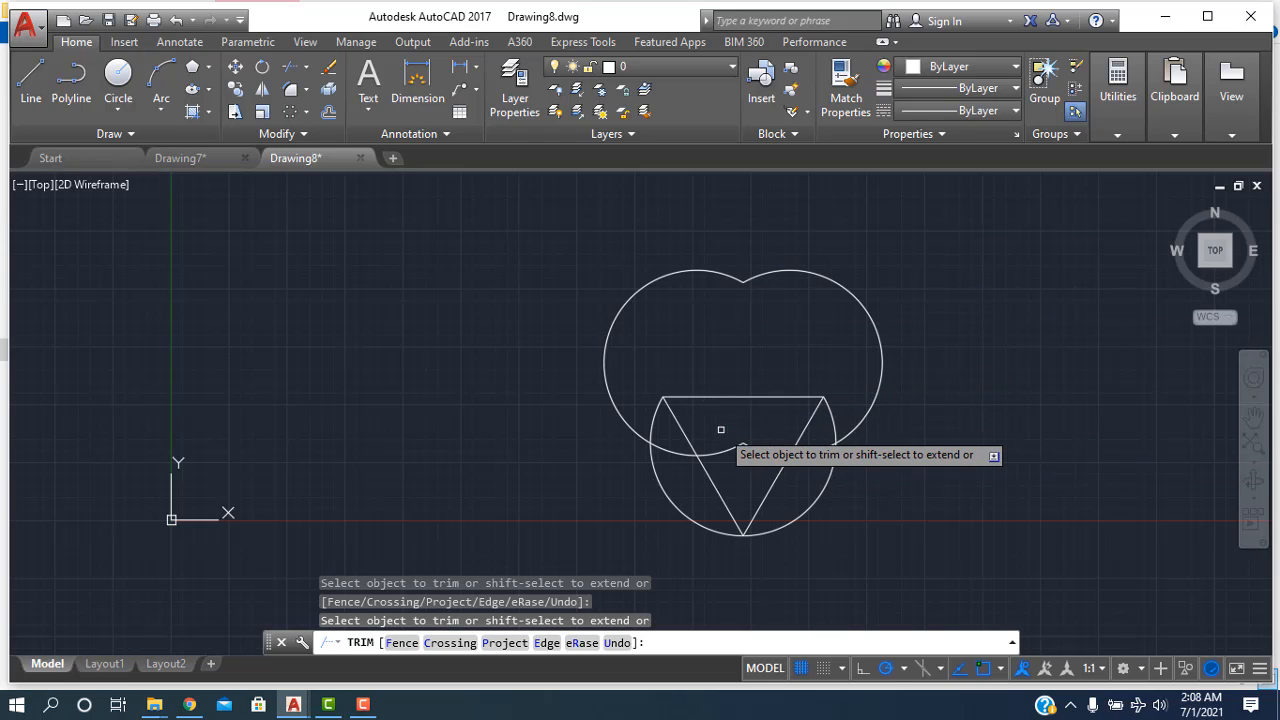
- Trim the triangle's top edge and the remaining lobe arcs between its two slanted sides
{"action": "left_click", "coordinate": [745, 397]}
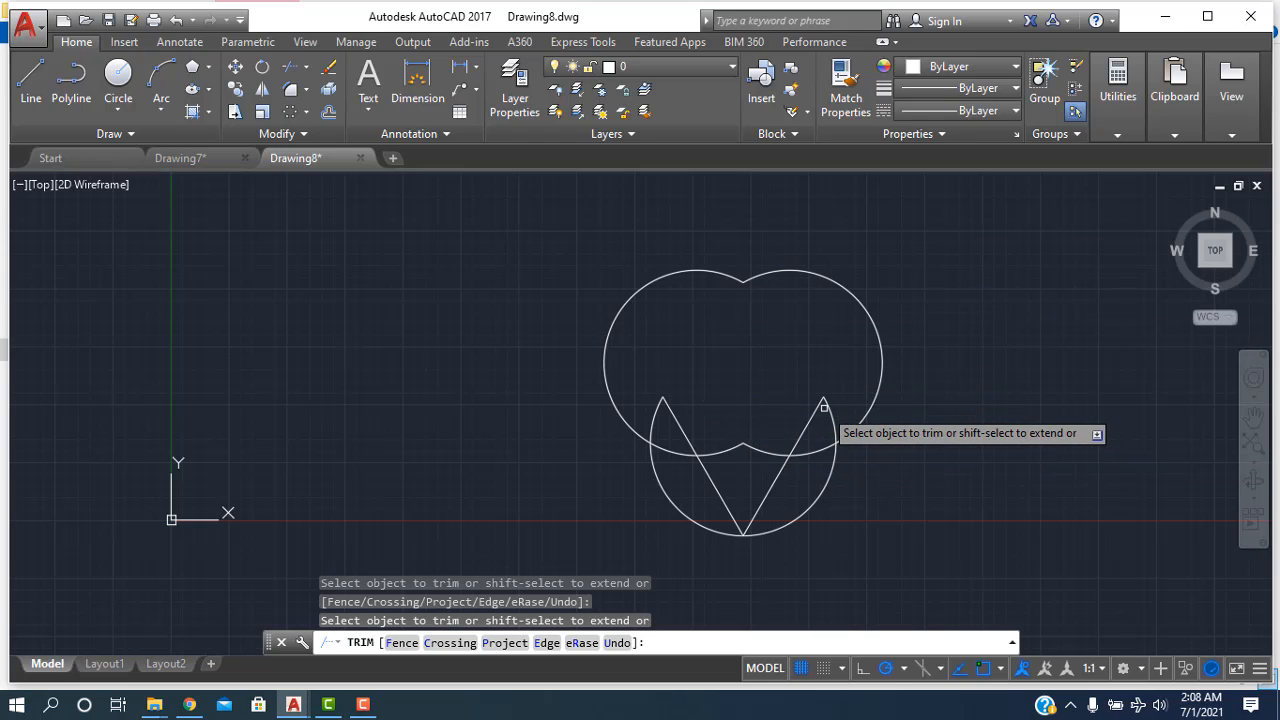
{"action": "left_click", "coordinate": [750, 447]}
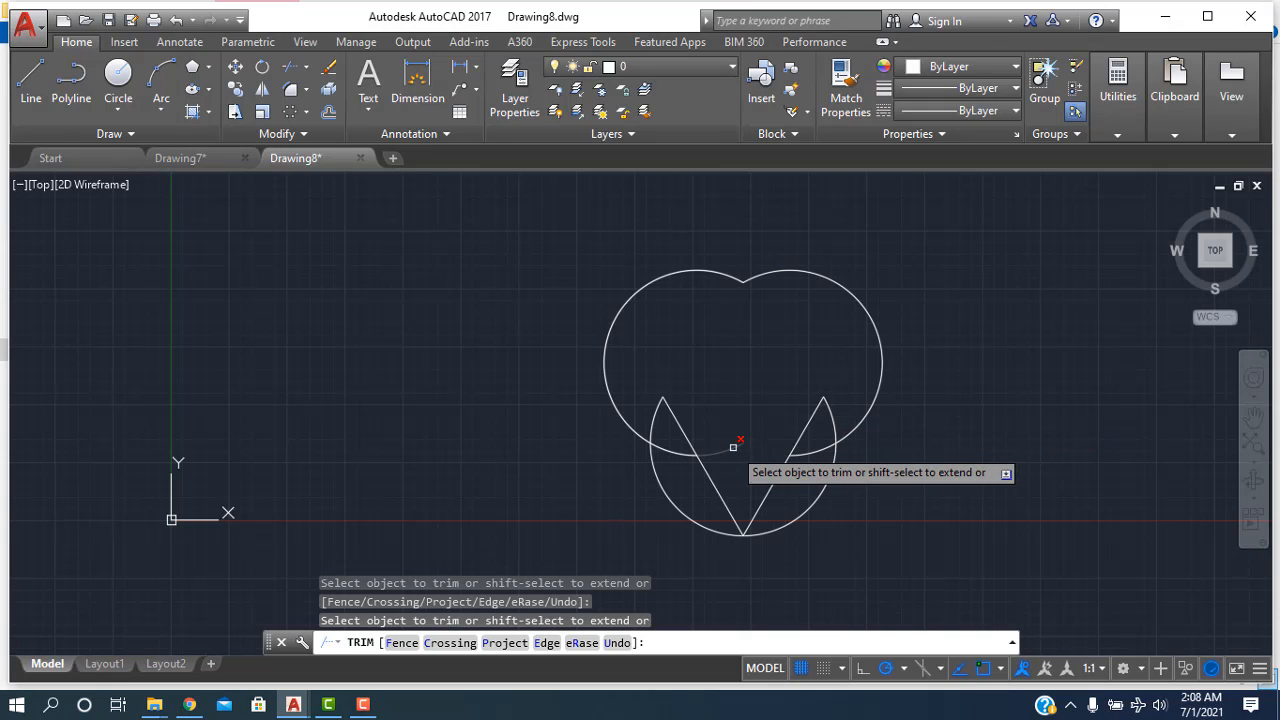
{"action": "left_click", "coordinate": [730, 447]}
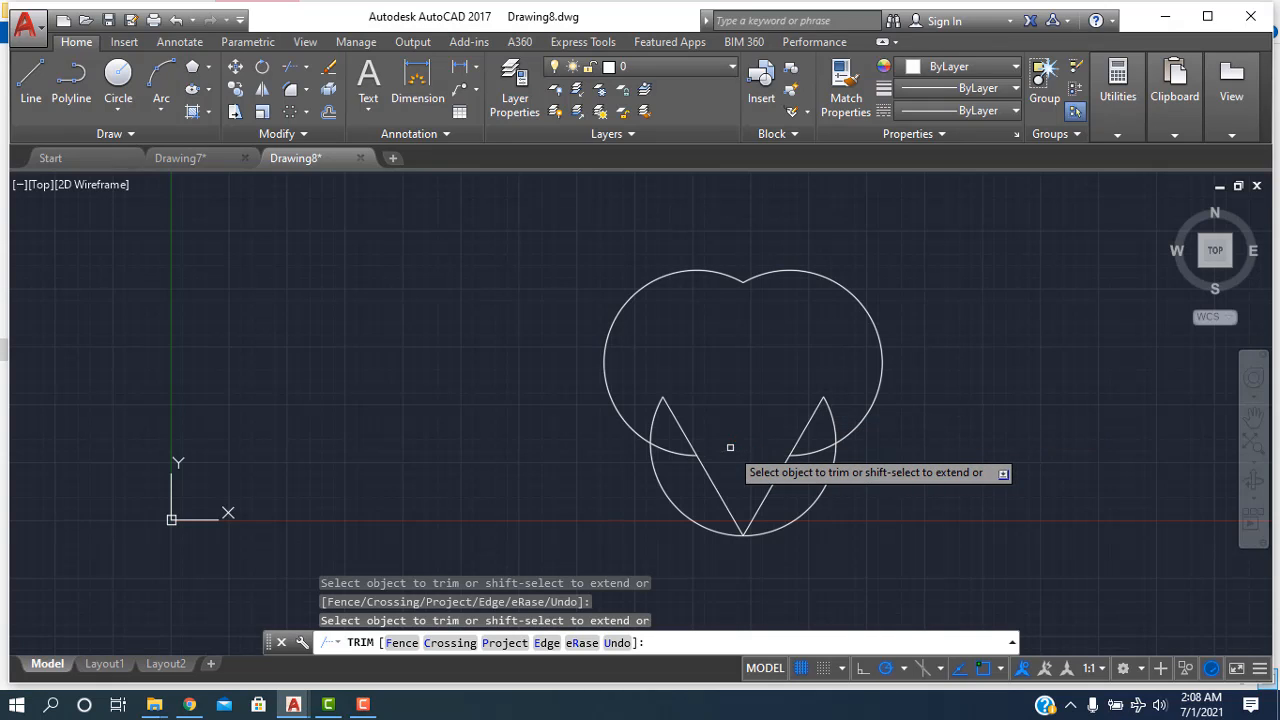
- Trim the triangle sides and lower circle arcs lying inside the two lobes, plus the lower circle's outer right arc
{"action": "left_click", "coordinate": [677, 425]}
{"action": "left_click", "coordinate": [832, 420]}
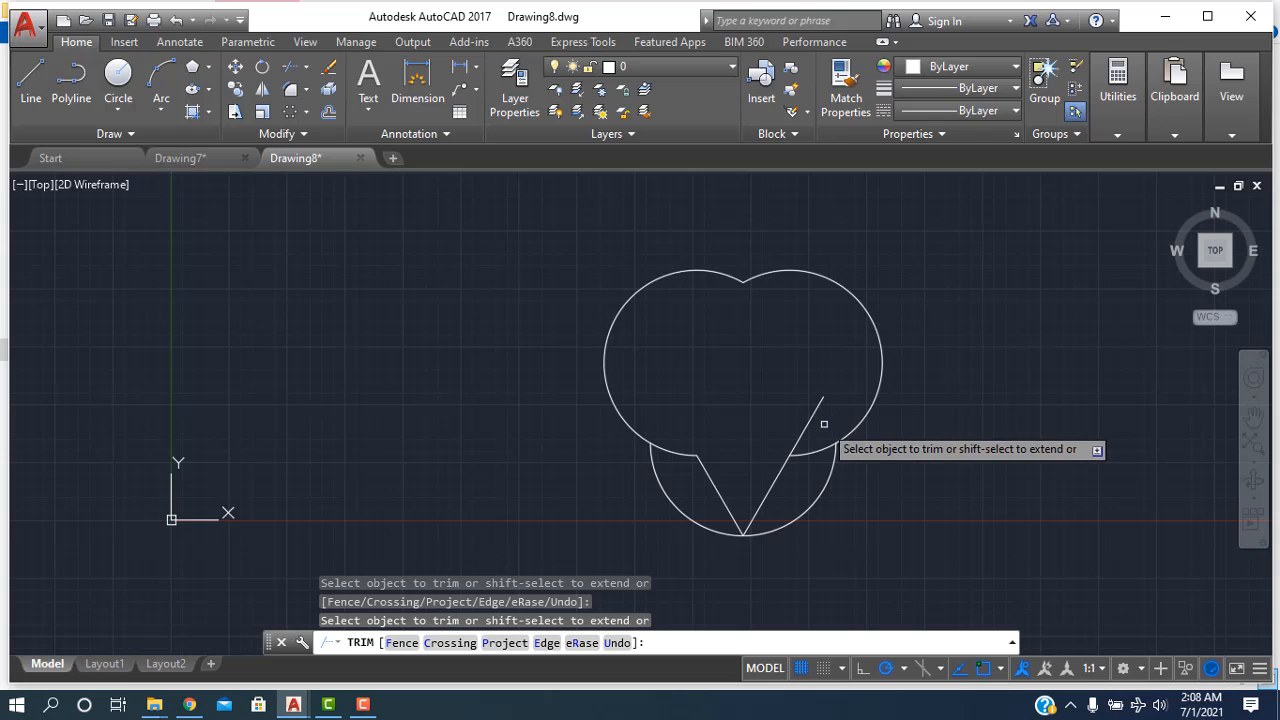
{"action": "left_click", "coordinate": [796, 436]}
{"action": "left_click", "coordinate": [808, 430]}
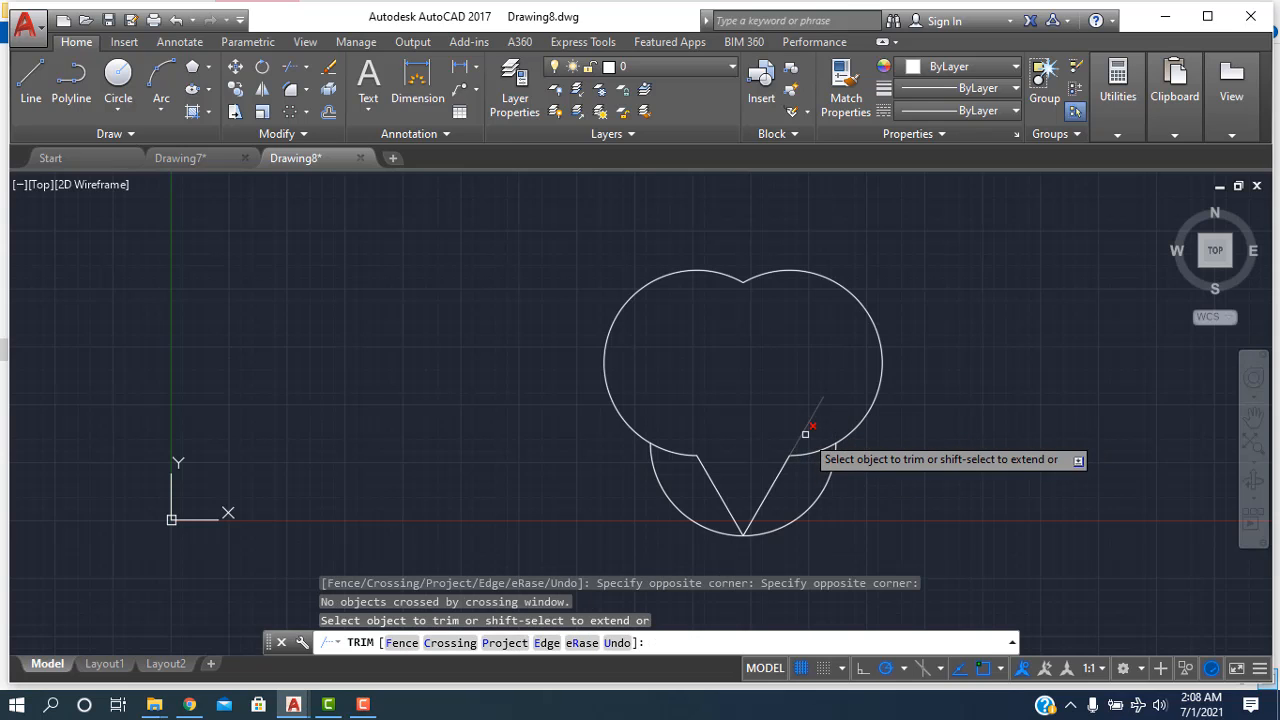
{"action": "left_click", "coordinate": [805, 433]}
{"action": "left_click", "coordinate": [826, 485]}
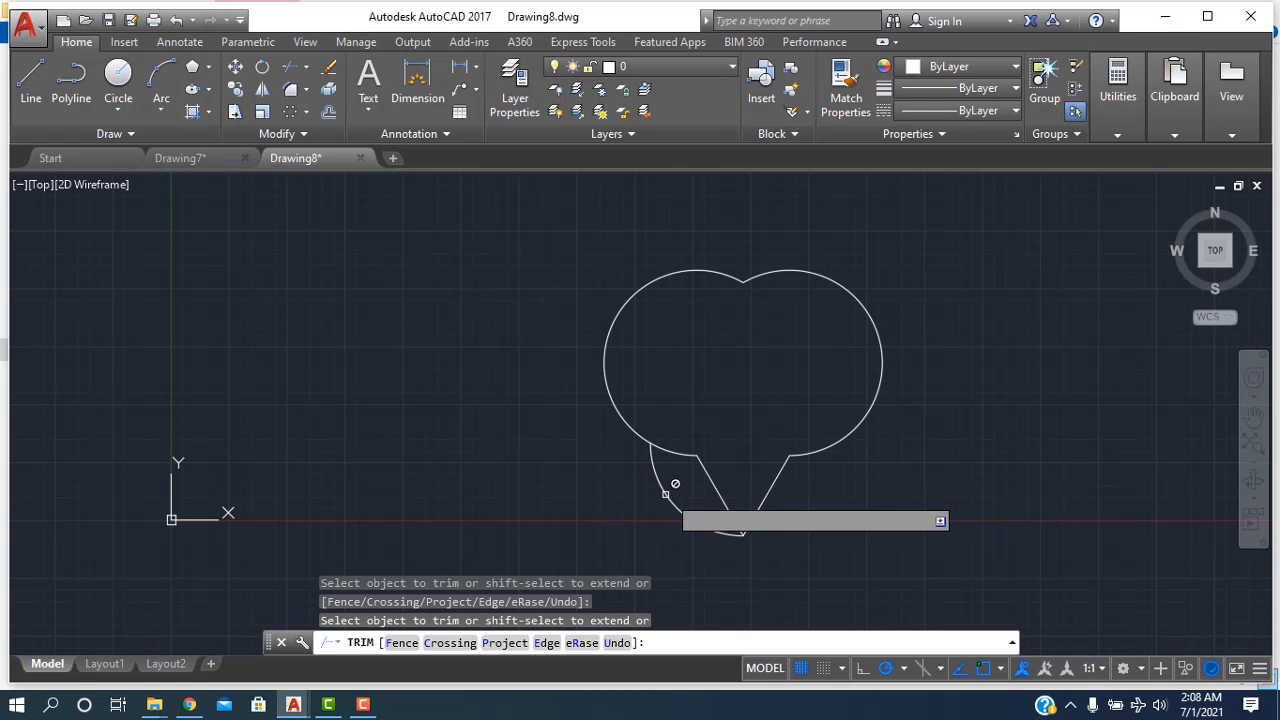
{"action": "key", "text": "Escape"}
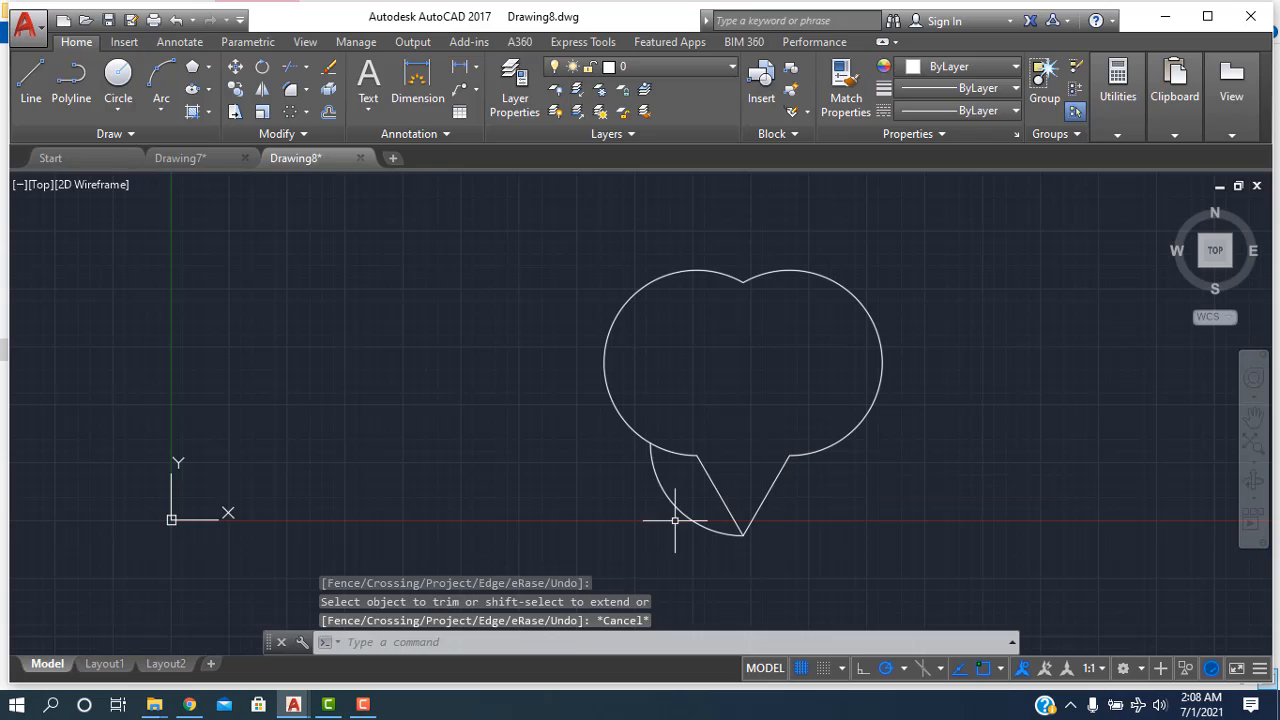
- Erase the leftover lower circle arc to the left of the pointed chin
{"action": "mouse_move", "coordinate": [677, 509]}
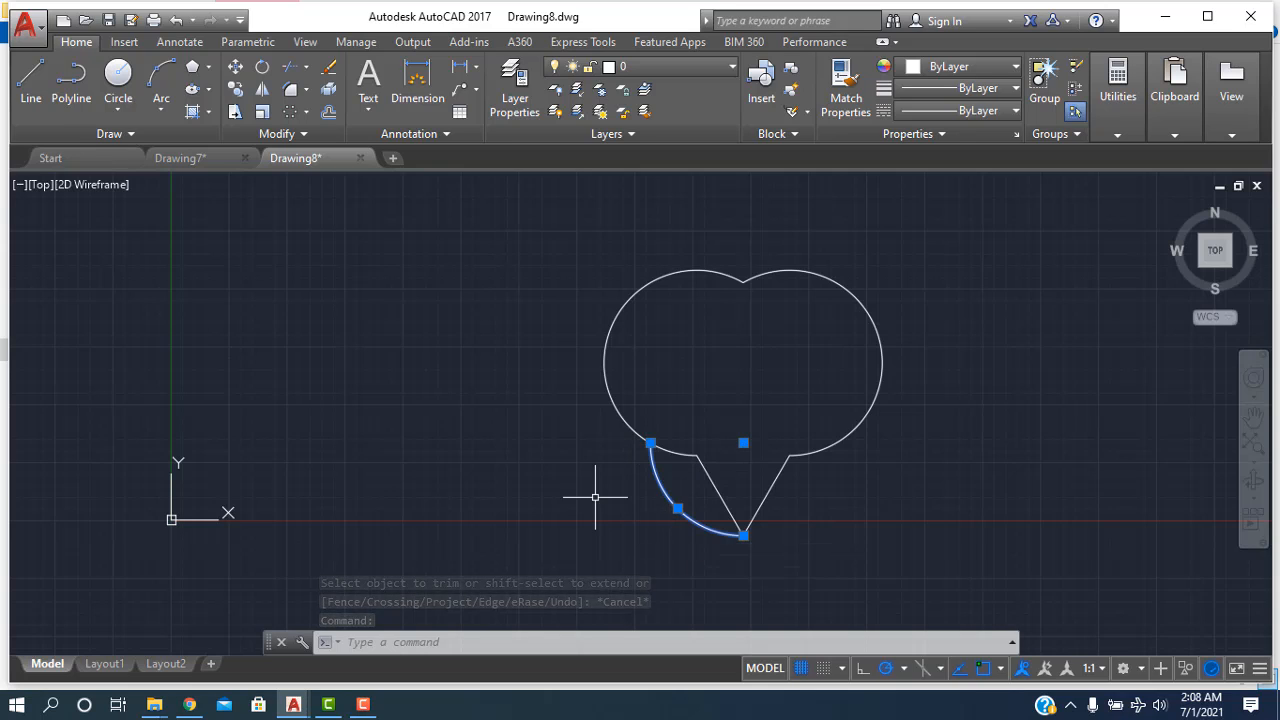
{"action": "key", "text": "Escape"}
{"action": "left_click", "coordinate": [668, 495]}
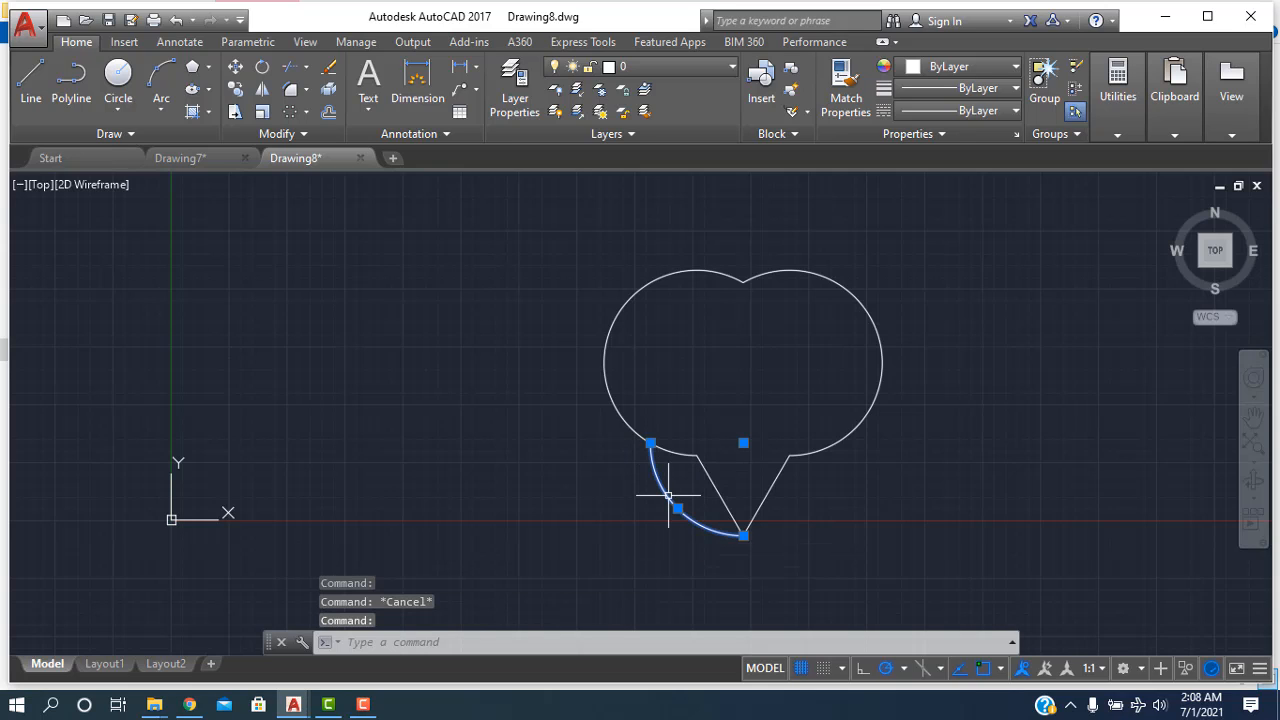
{"action": "key", "text": "Delete"}
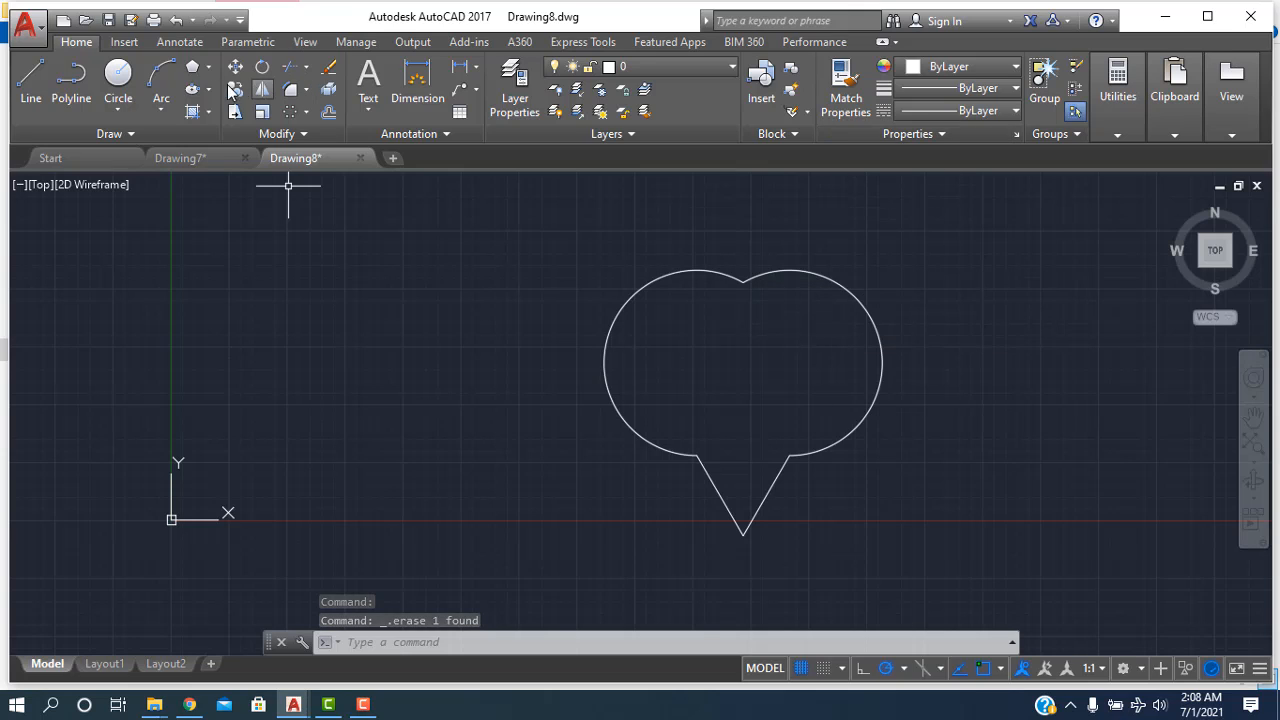
- Draw two eye circles of radius 5, each centred on the centre of an upper face lobe
{"action": "left_click", "coordinate": [118, 80]}
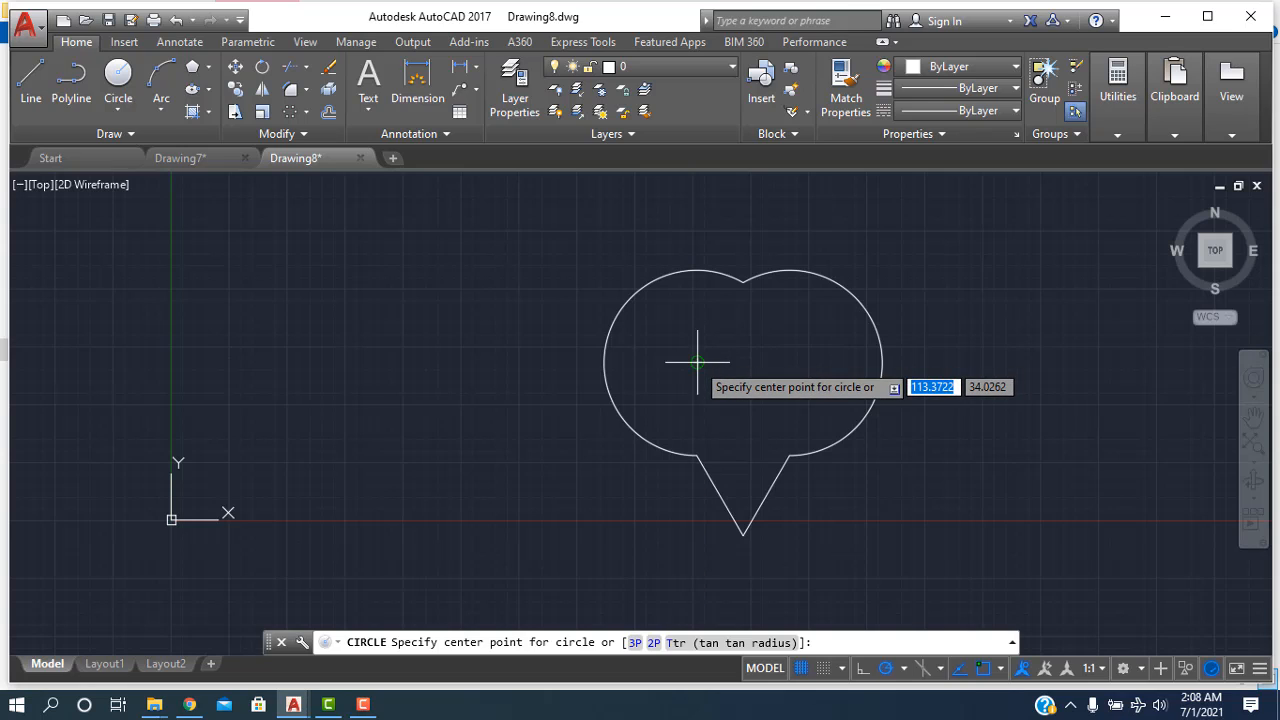
{"action": "left_click", "coordinate": [697, 362]}
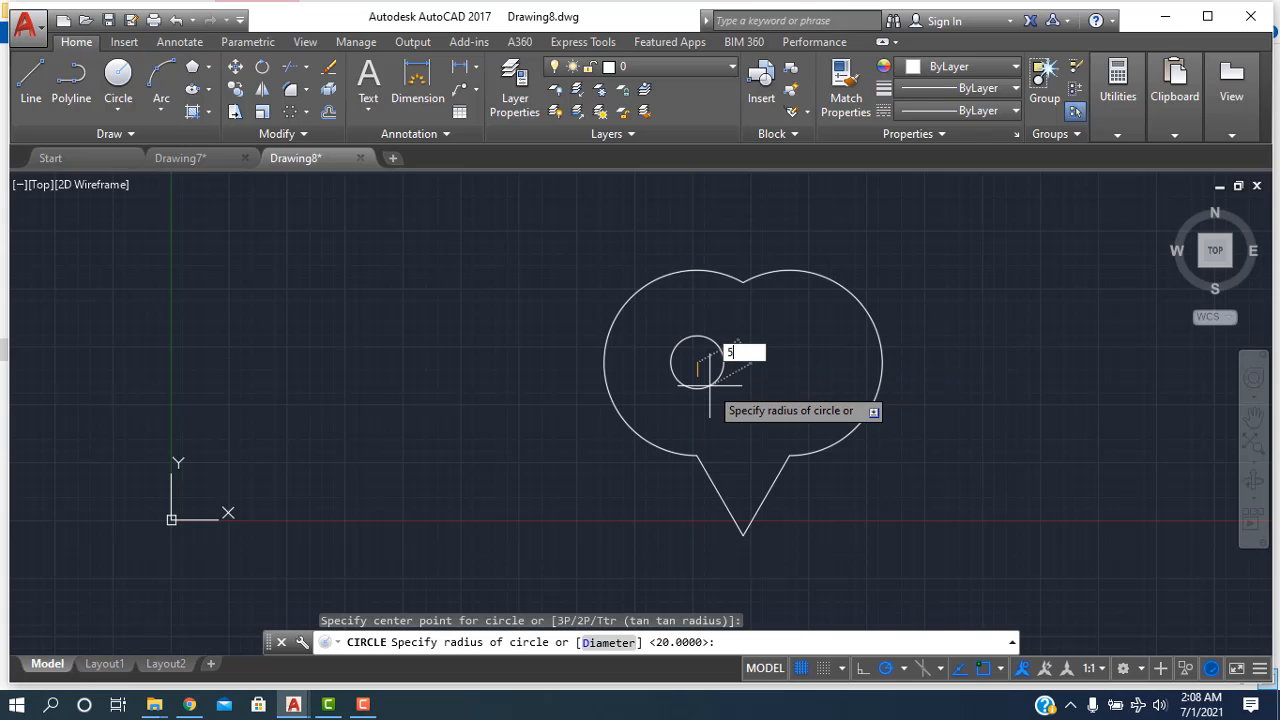
{"action": "key", "text": "Return"}
{"action": "right_click", "coordinate": [797, 363]}
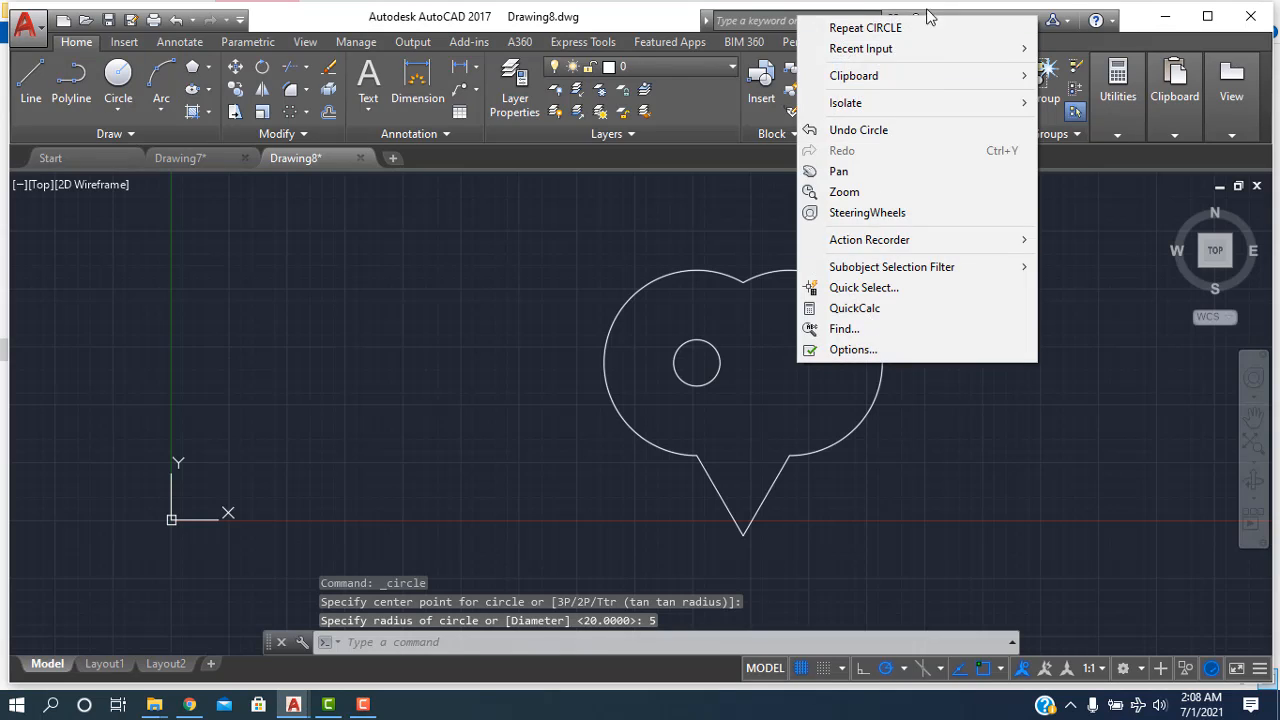
{"action": "left_click", "coordinate": [912, 28]}
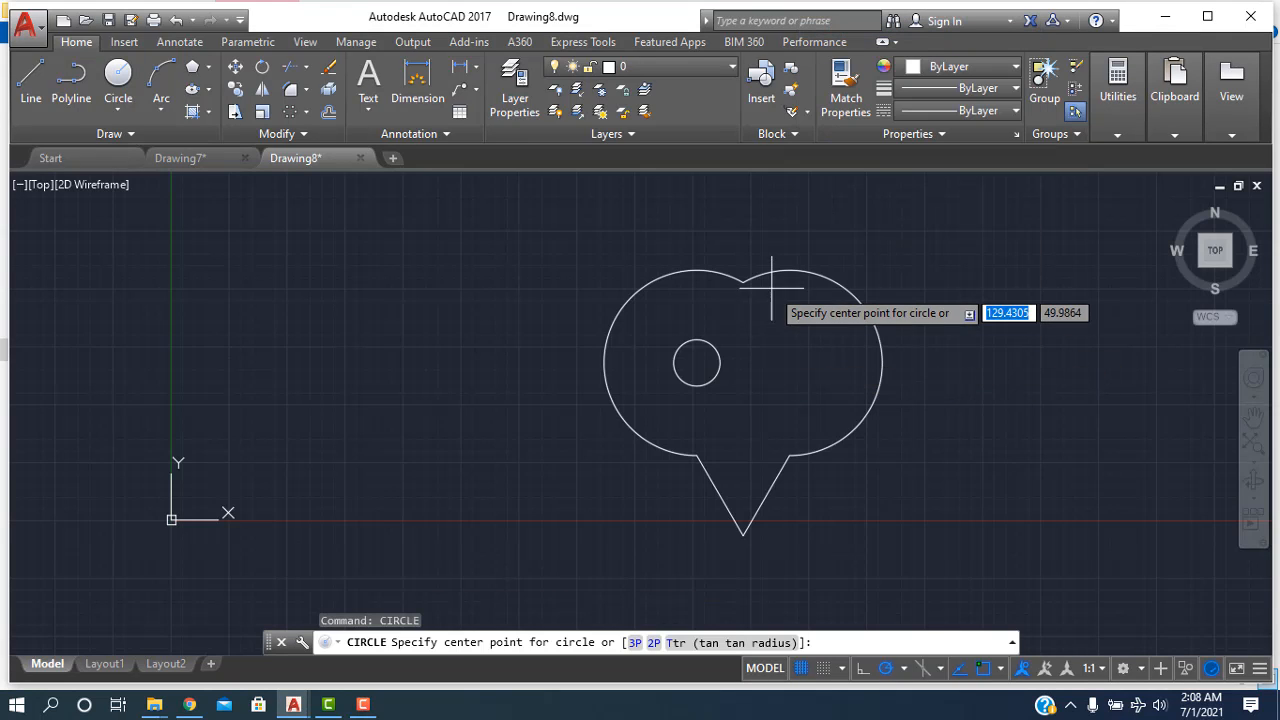
{"action": "left_click", "coordinate": [789, 363]}
{"action": "type", "text": "5"}
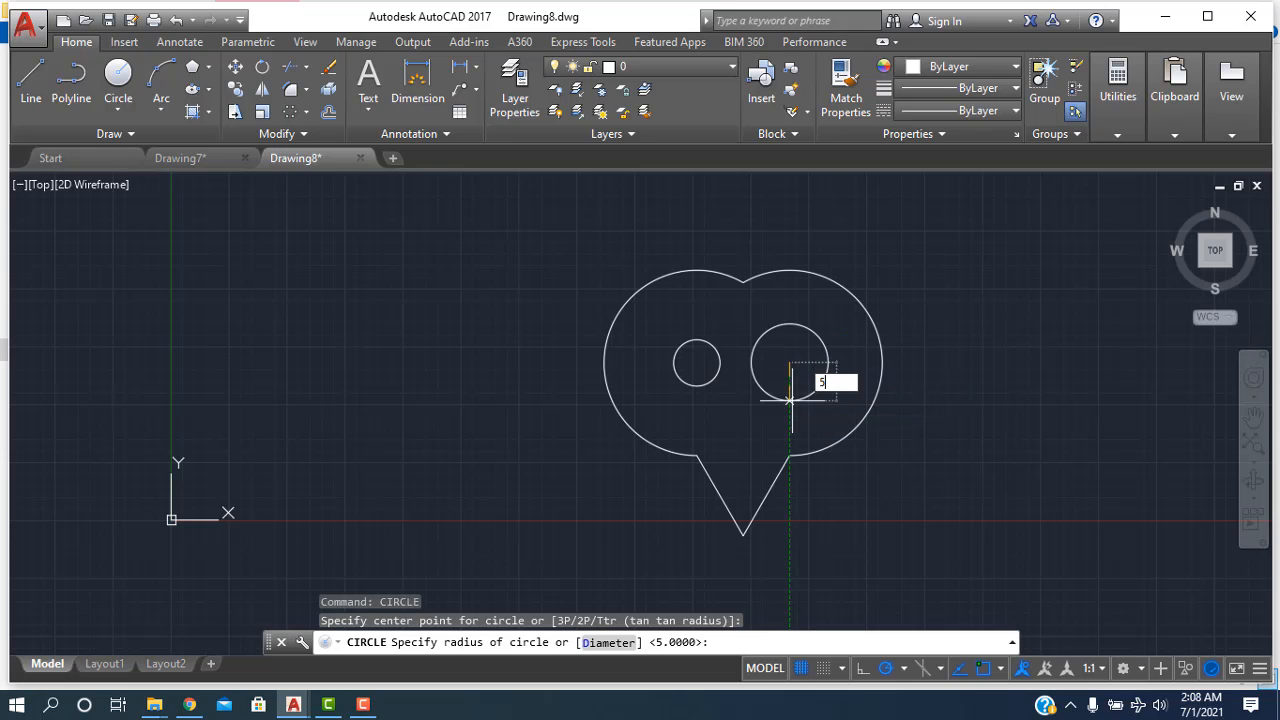
{"action": "key", "text": "Return"}
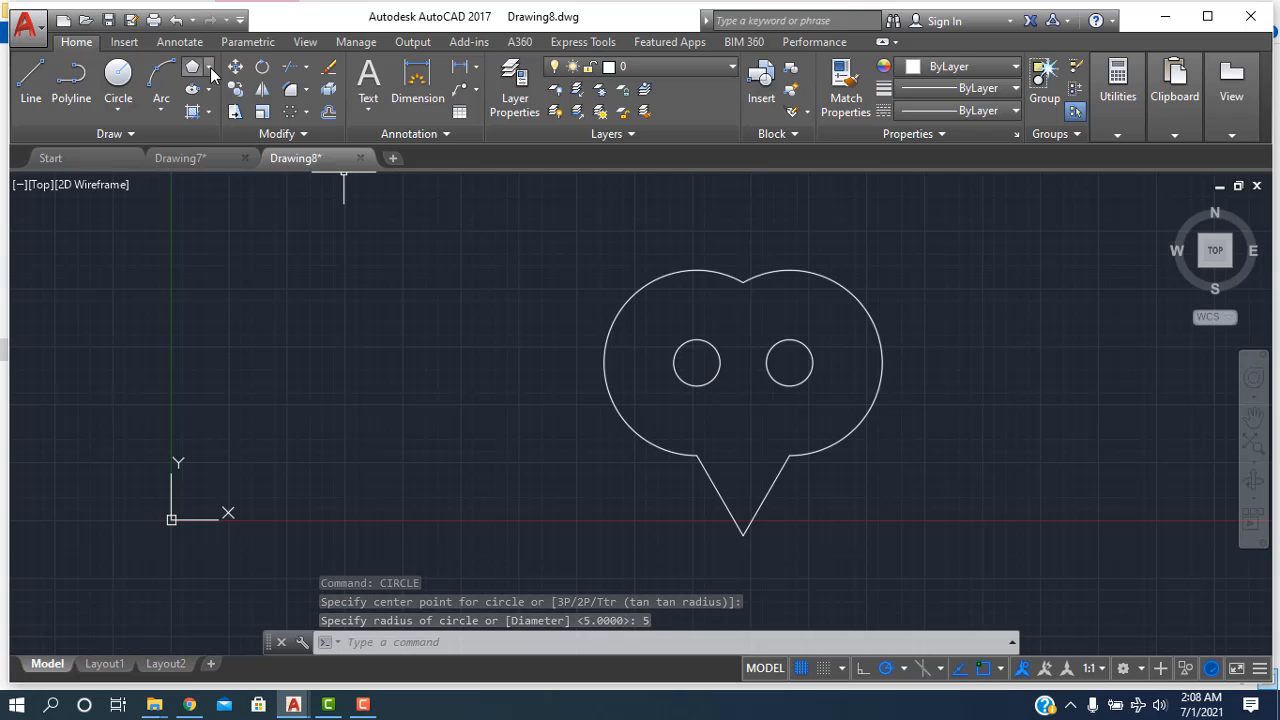
- Draw a small downward-pointing, 3-sided inscribed polygon between and slightly above the eyes, with a radius of about 5.9
{"action": "left_click", "coordinate": [211, 75]}
{"action": "left_click", "coordinate": [225, 92]}
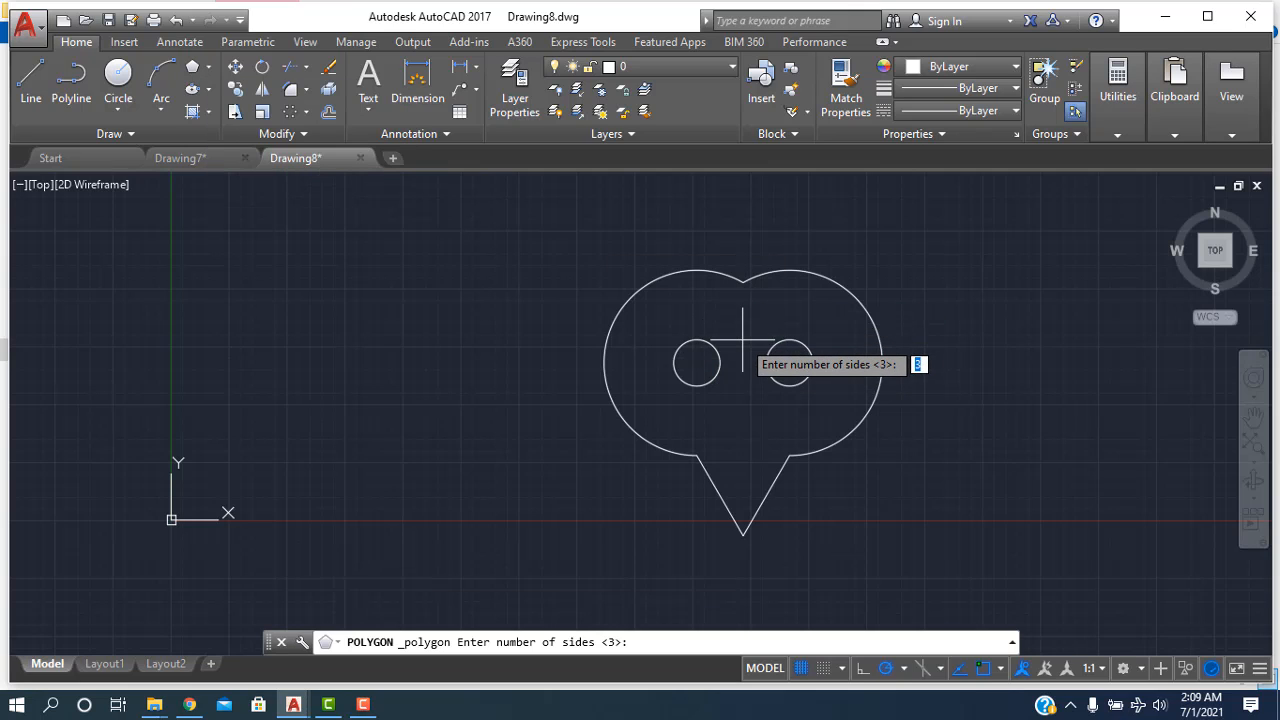
{"action": "key", "text": "Return"}
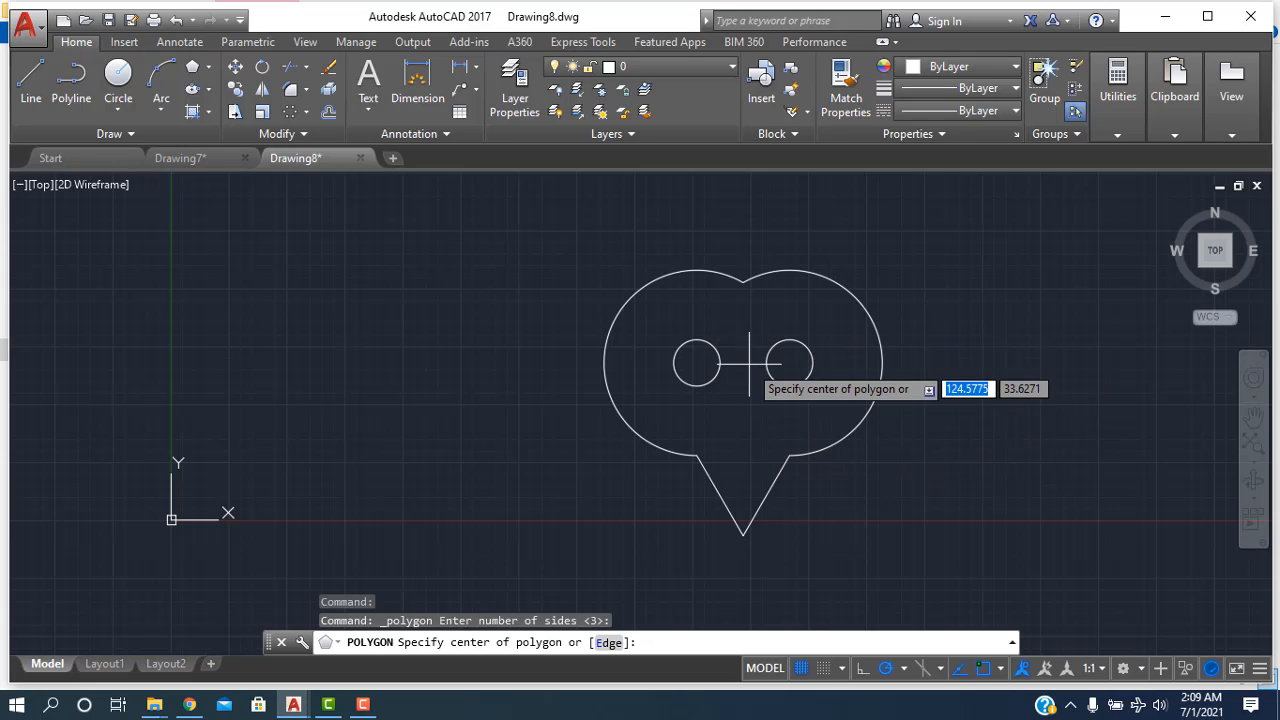
{"action": "left_click", "coordinate": [747, 336]}
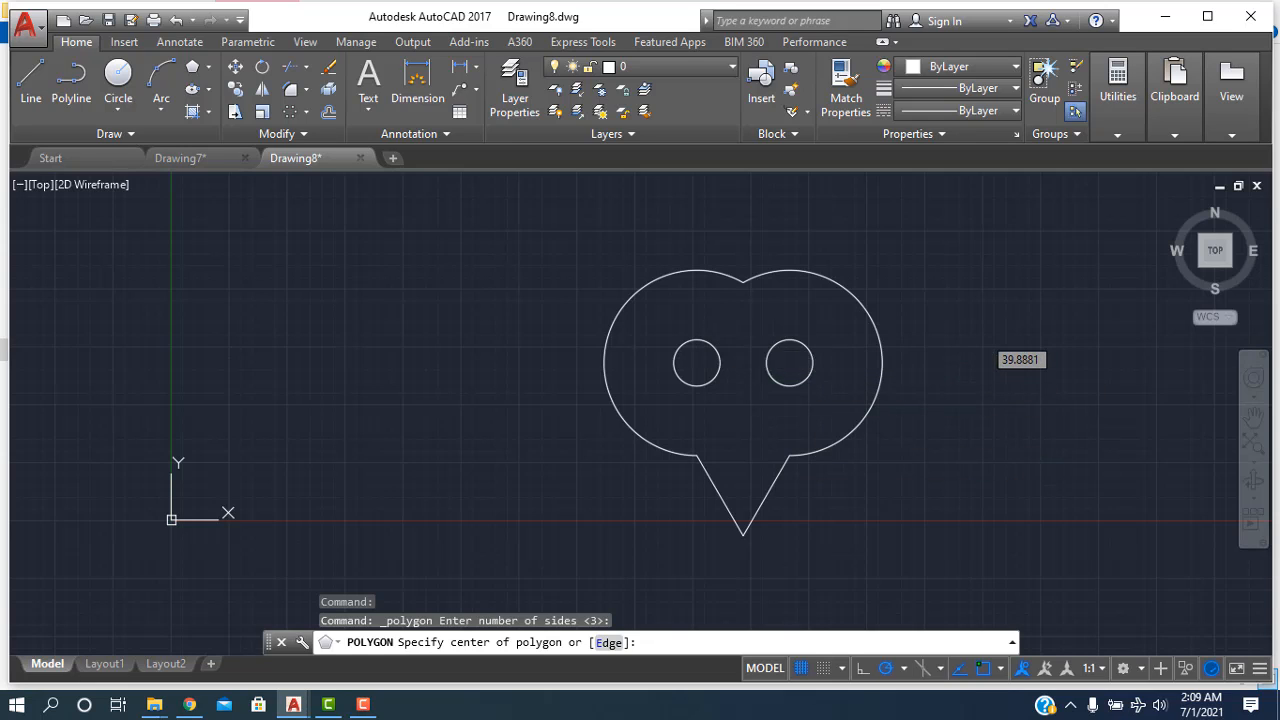
{"action": "key", "text": "Return"}
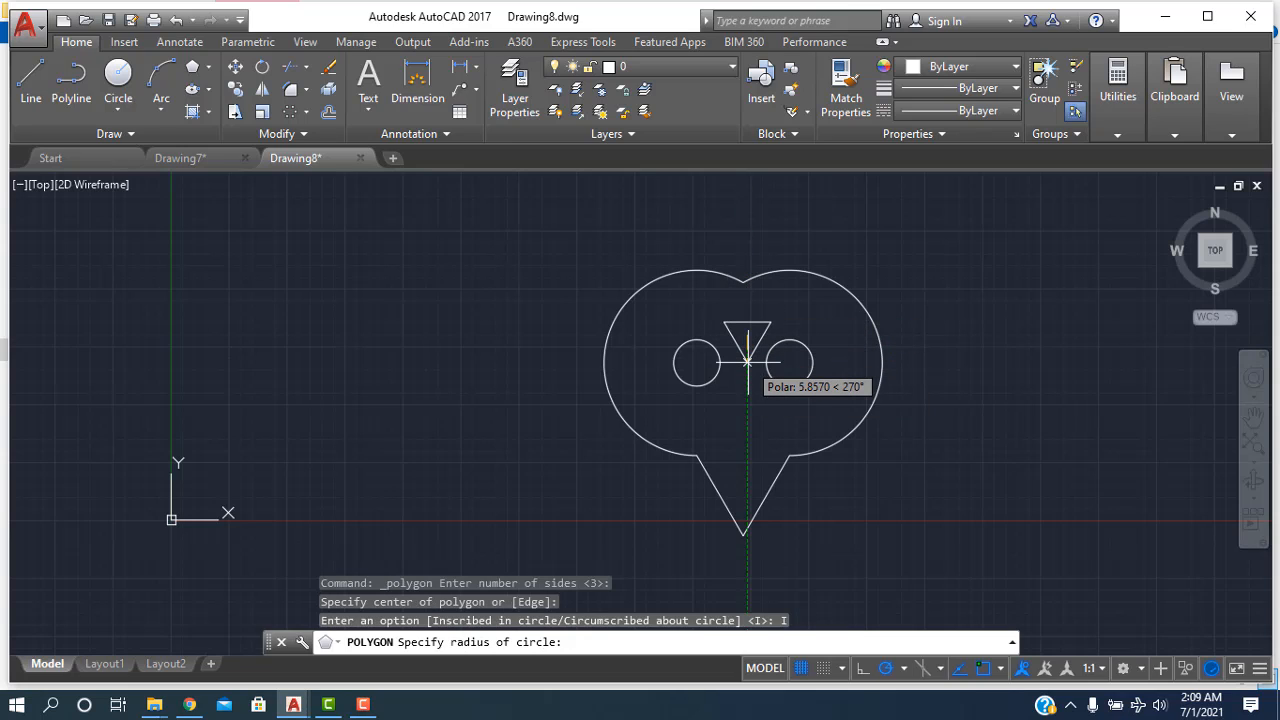
{"action": "left_click", "coordinate": [747, 361]}
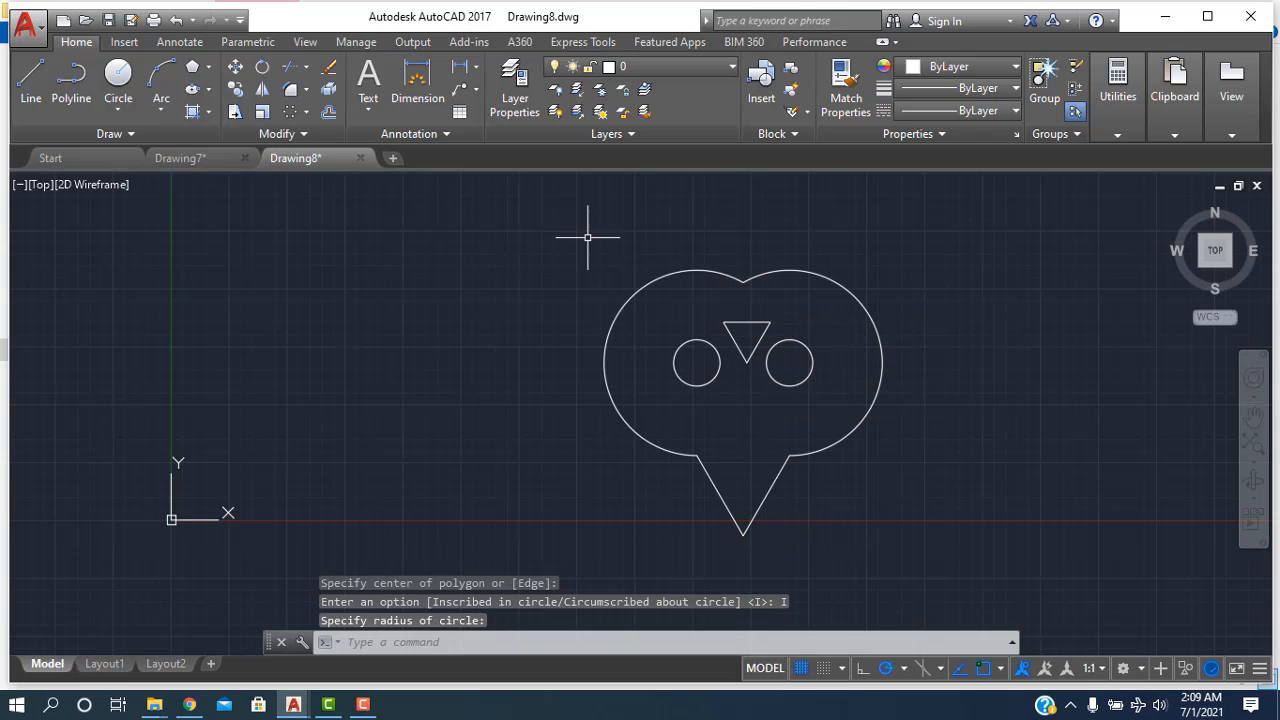
- Draw a mouth rectangle about 20 wide below the eyes, spanning between the two eye centres
{"action": "left_click", "coordinate": [207, 72]}
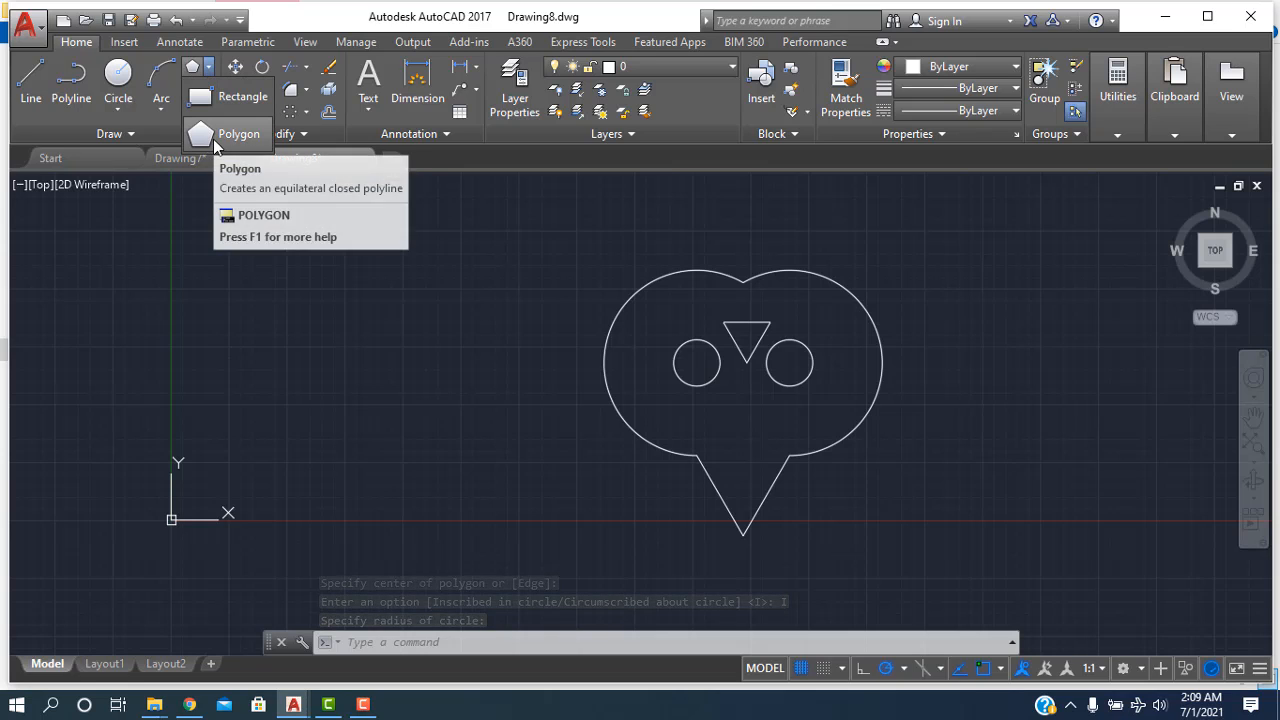
{"action": "left_click", "coordinate": [230, 96]}
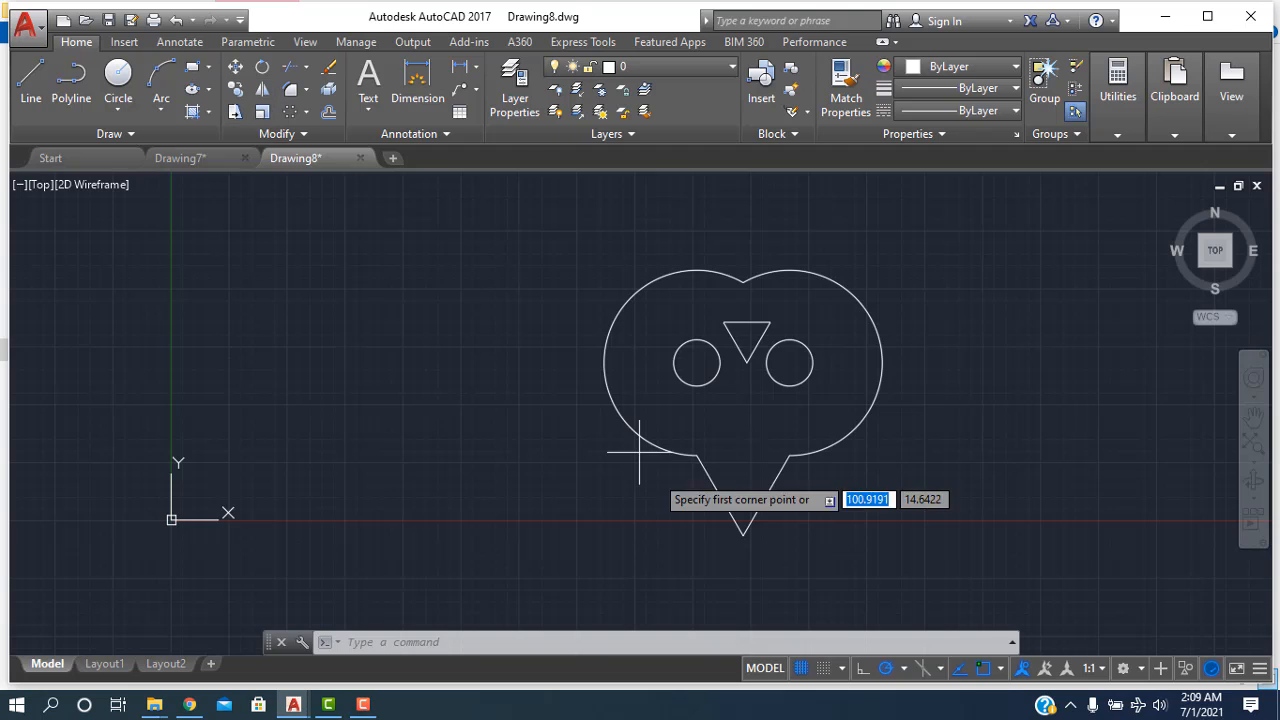
{"action": "left_click", "coordinate": [697, 411]}
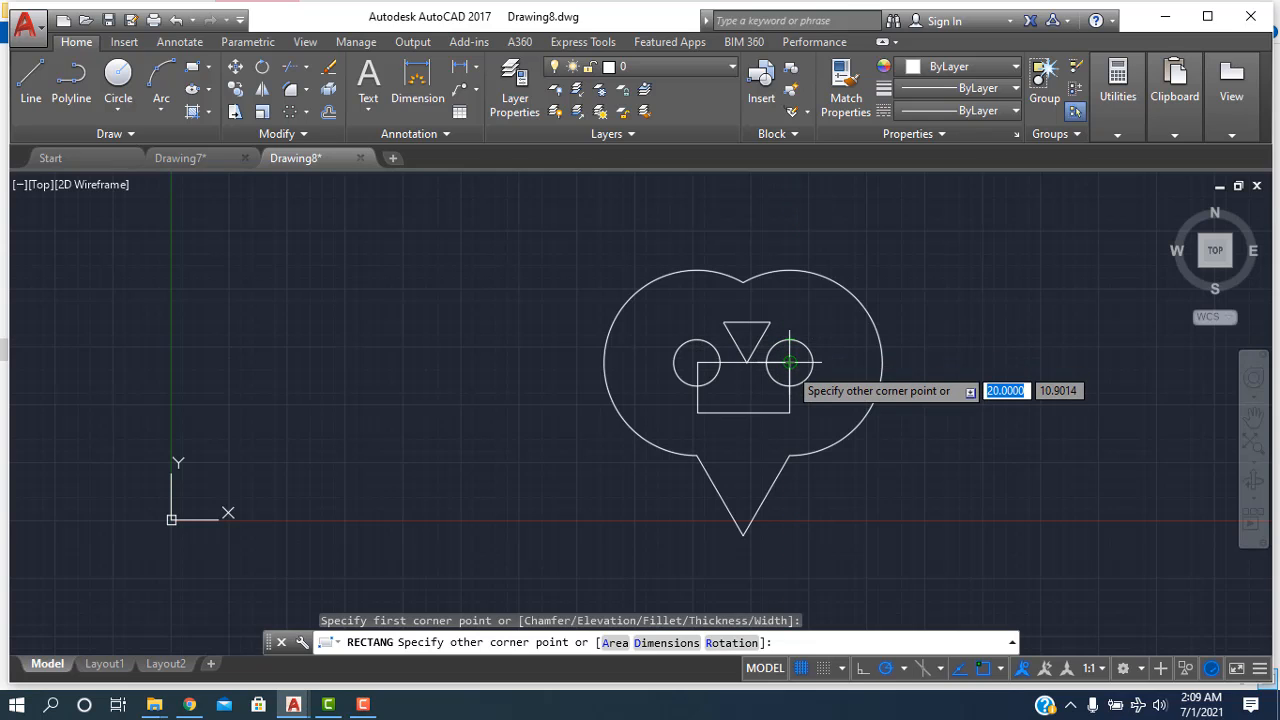
{"action": "left_click", "coordinate": [789, 438]}
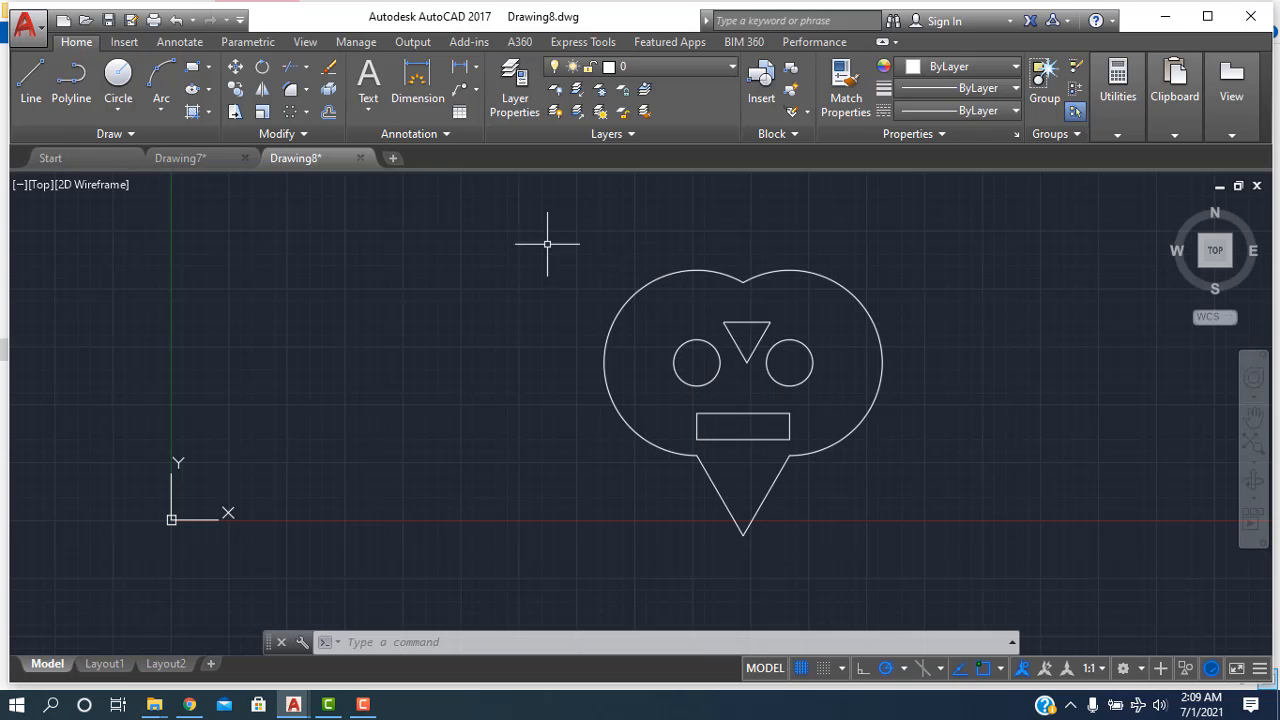
- Fillet the two left corners of the mouth rectangle with a radius of 2
{"action": "left_click", "coordinate": [290, 91]}
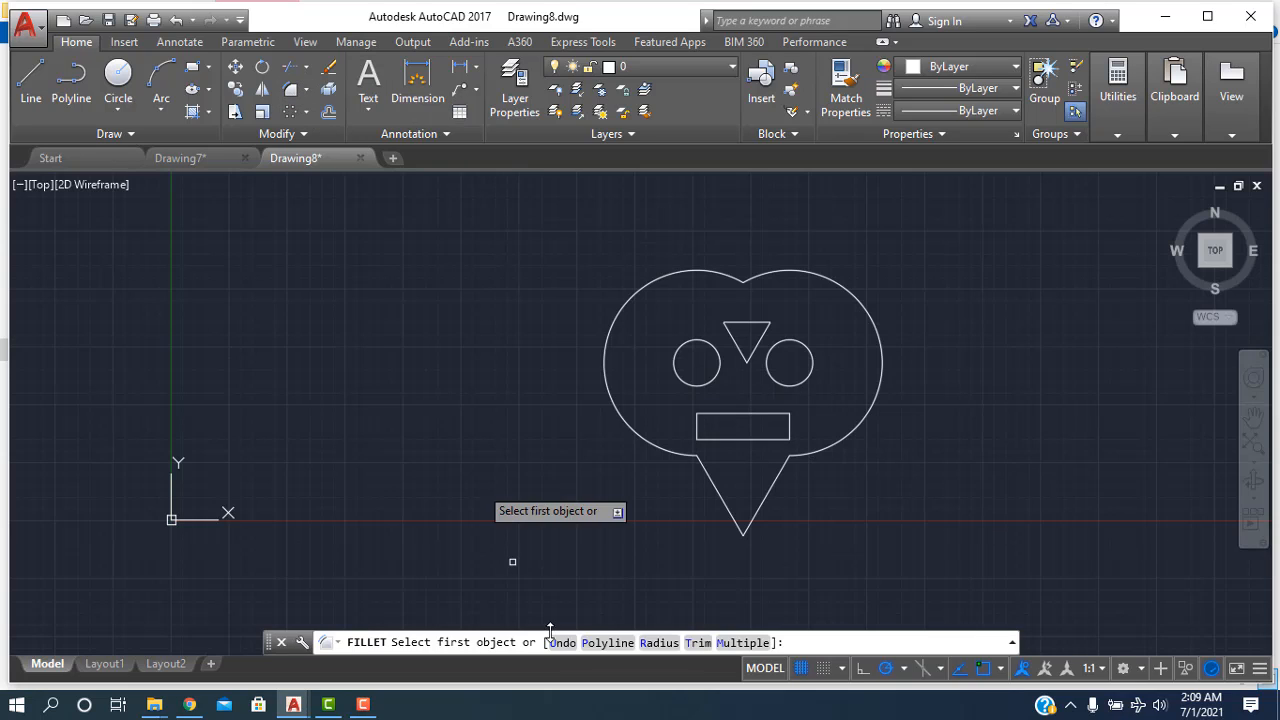
{"action": "left_click", "coordinate": [657, 643]}
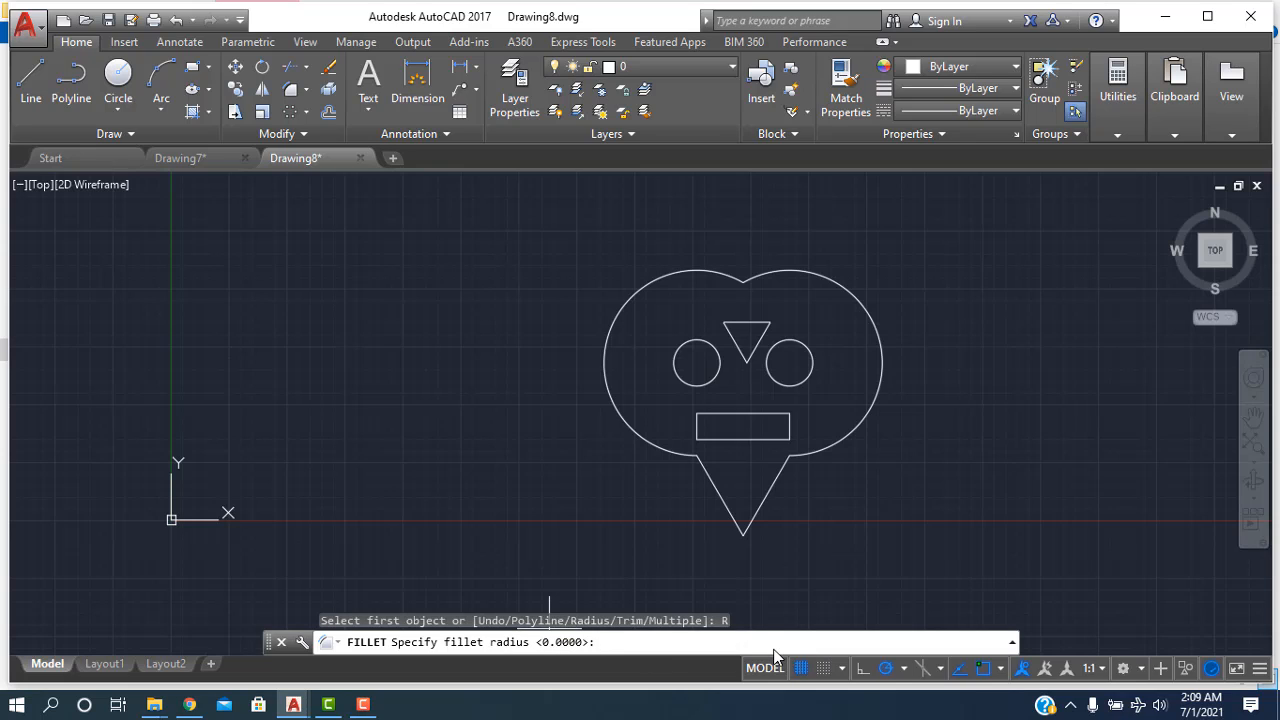
{"action": "key", "text": "Return"}
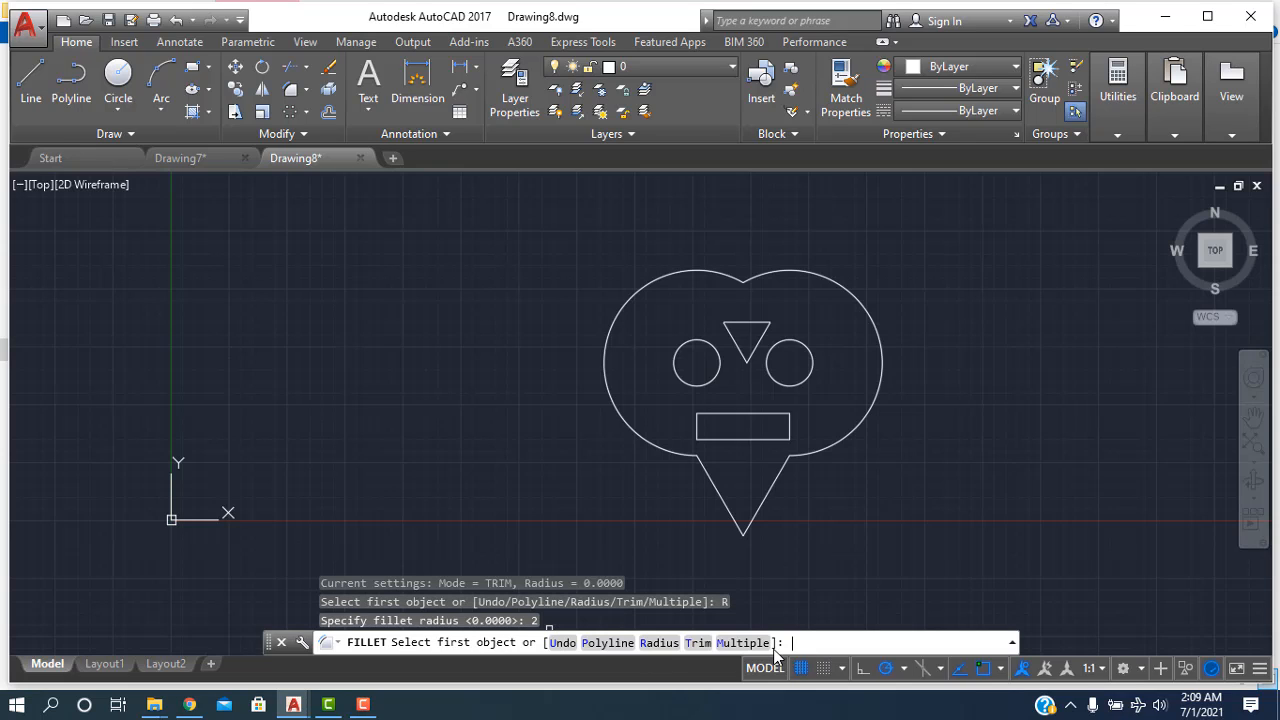
{"action": "left_click", "coordinate": [716, 440]}
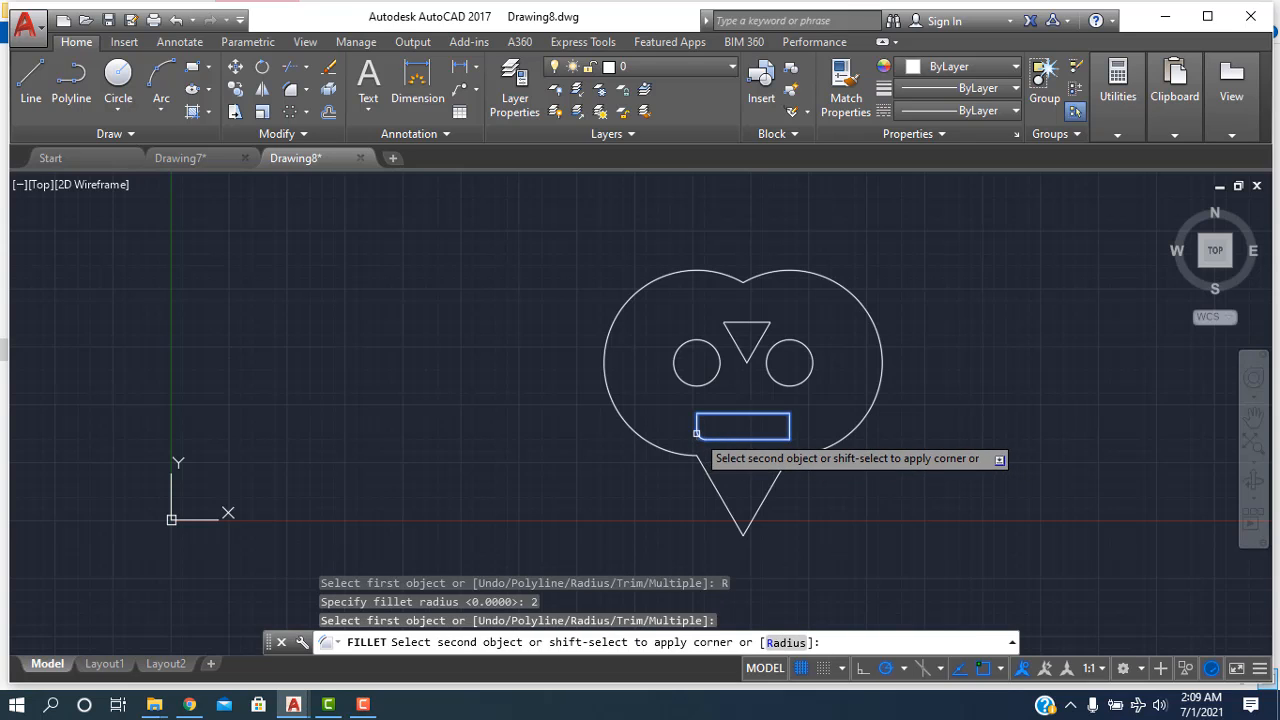
{"action": "left_click", "coordinate": [696, 434]}
{"action": "right_click", "coordinate": [768, 430]}
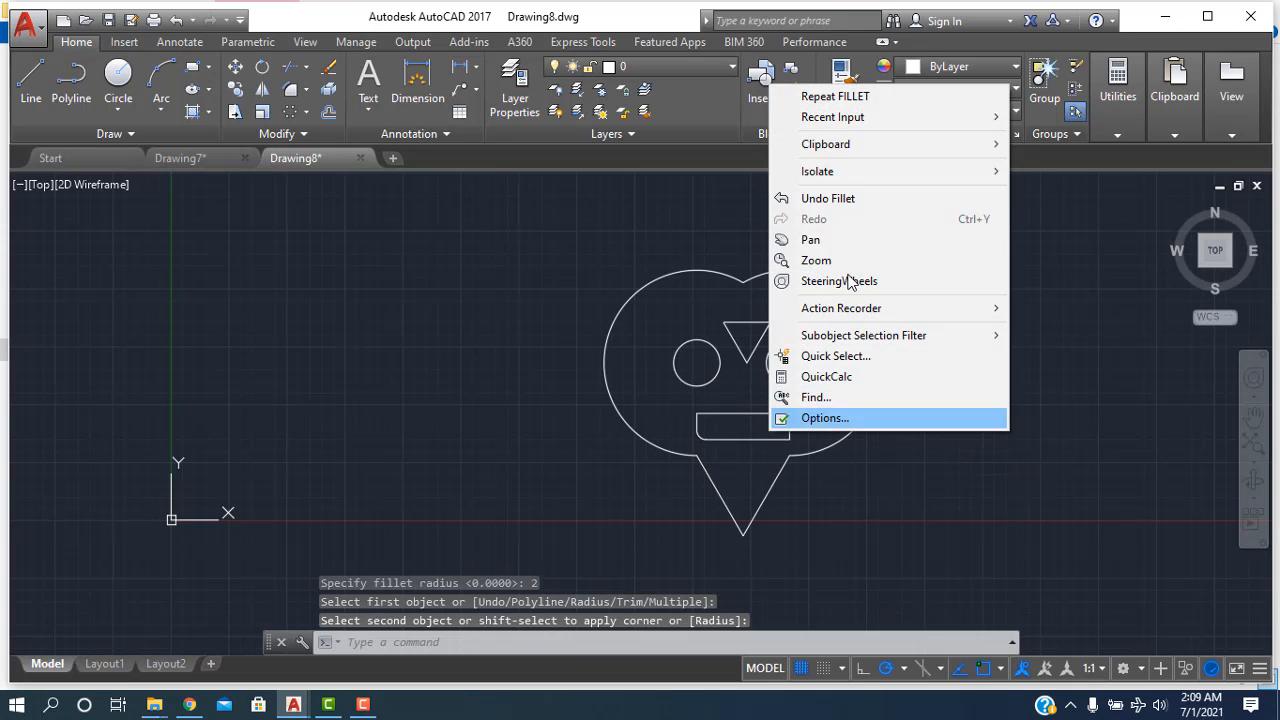
{"action": "left_click", "coordinate": [795, 91]}
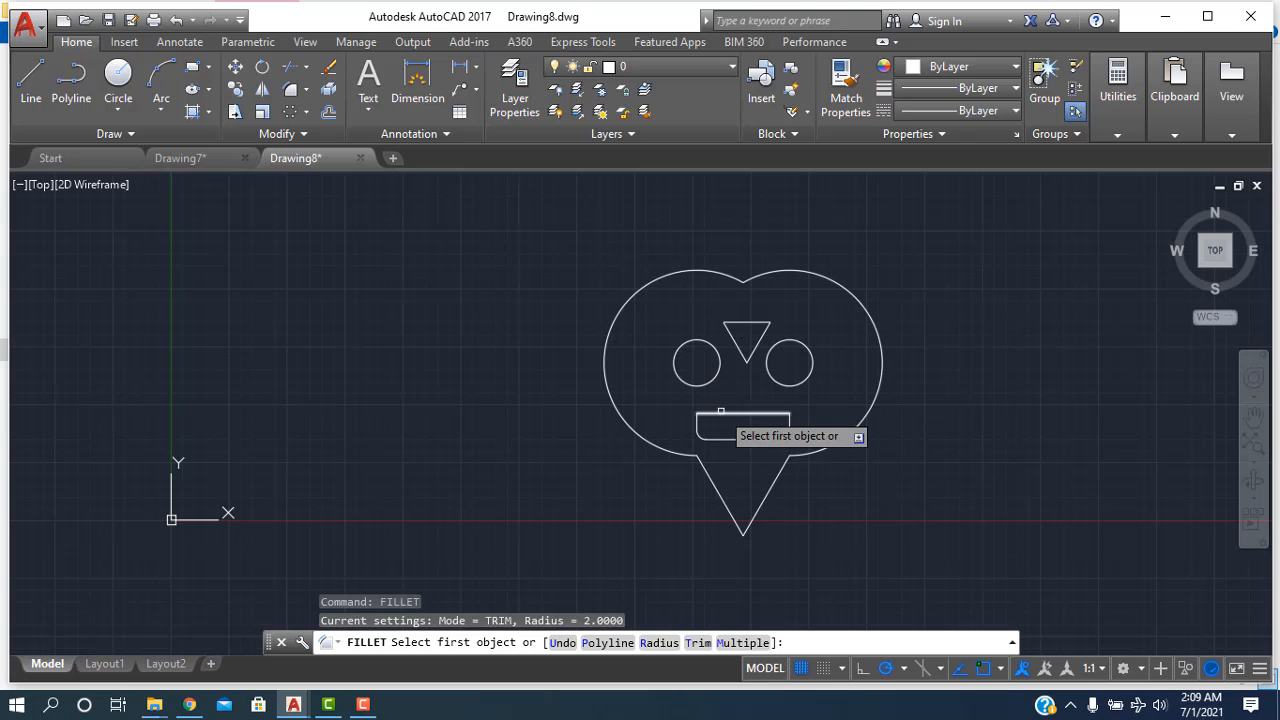
{"action": "left_click", "coordinate": [721, 411]}
{"action": "left_click", "coordinate": [697, 421]}
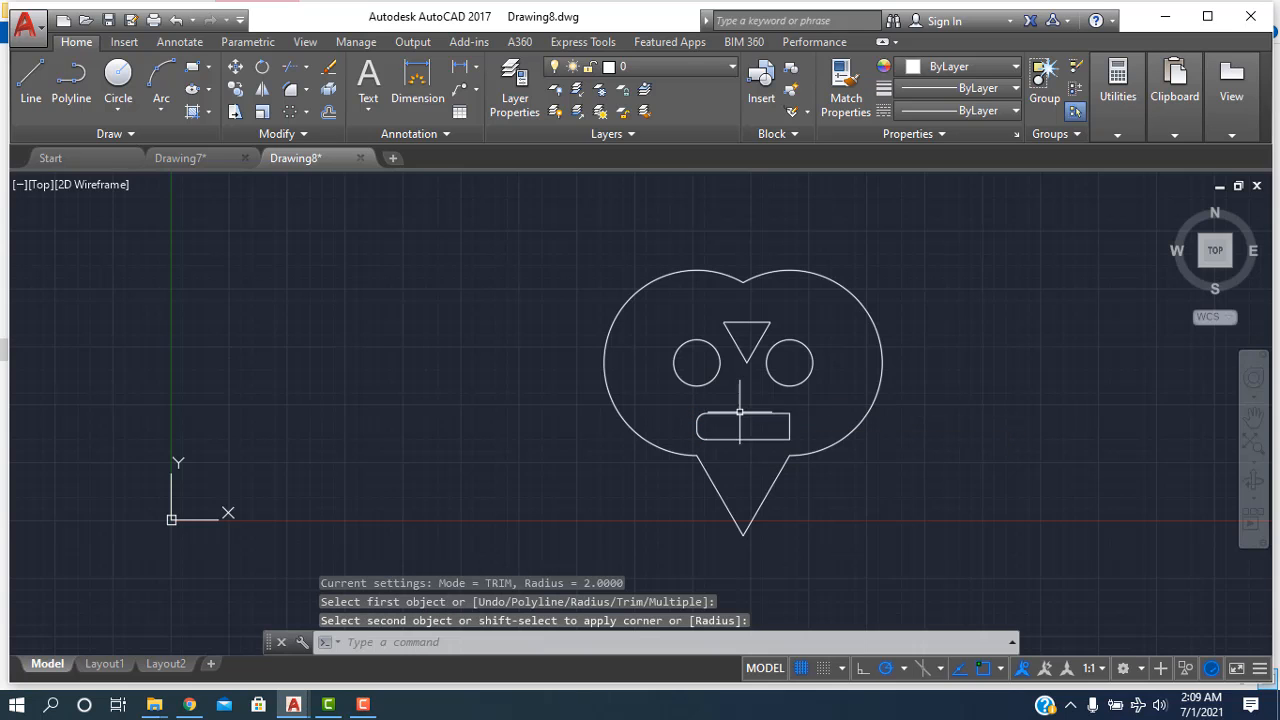
- Fillet the two right corners of the mouth rectangle with the same radius of 2
{"action": "right_click", "coordinate": [966, 394]}
{"action": "left_click", "coordinate": [1032, 54]}
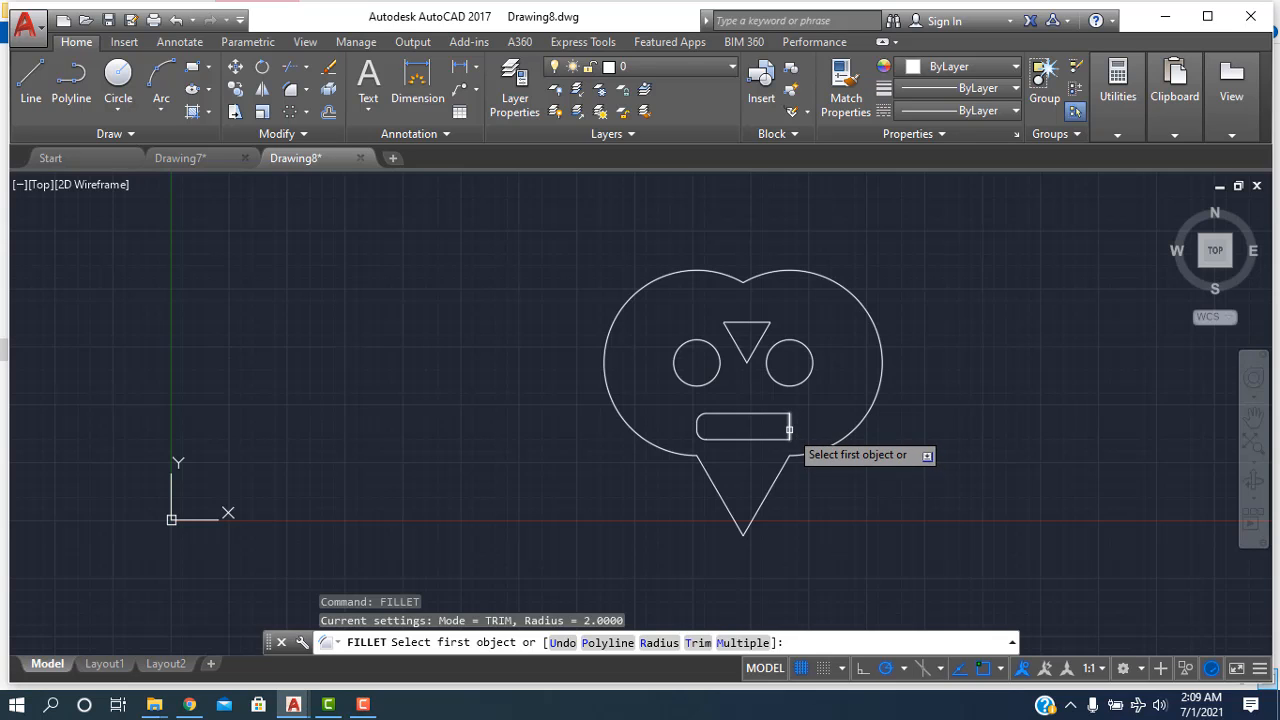
{"action": "left_click", "coordinate": [791, 432]}
{"action": "left_click", "coordinate": [779, 411]}
{"action": "right_click", "coordinate": [986, 396]}
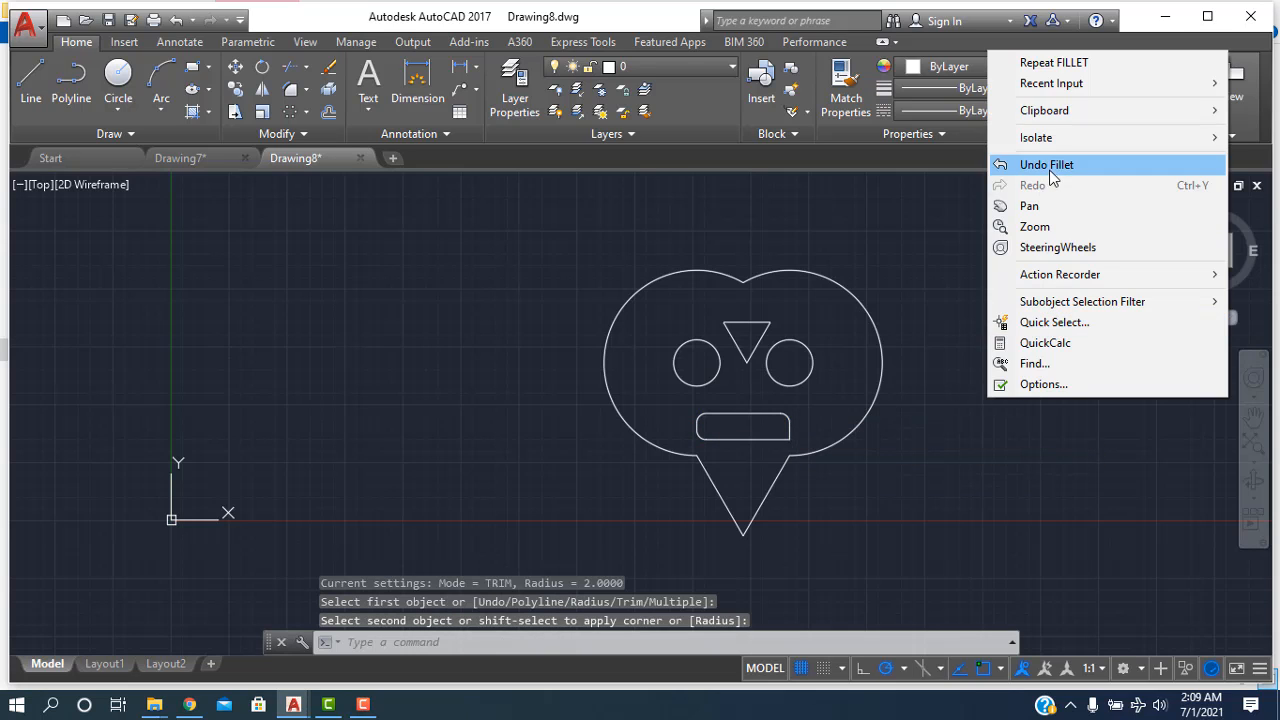
{"action": "left_click", "coordinate": [1000, 58]}
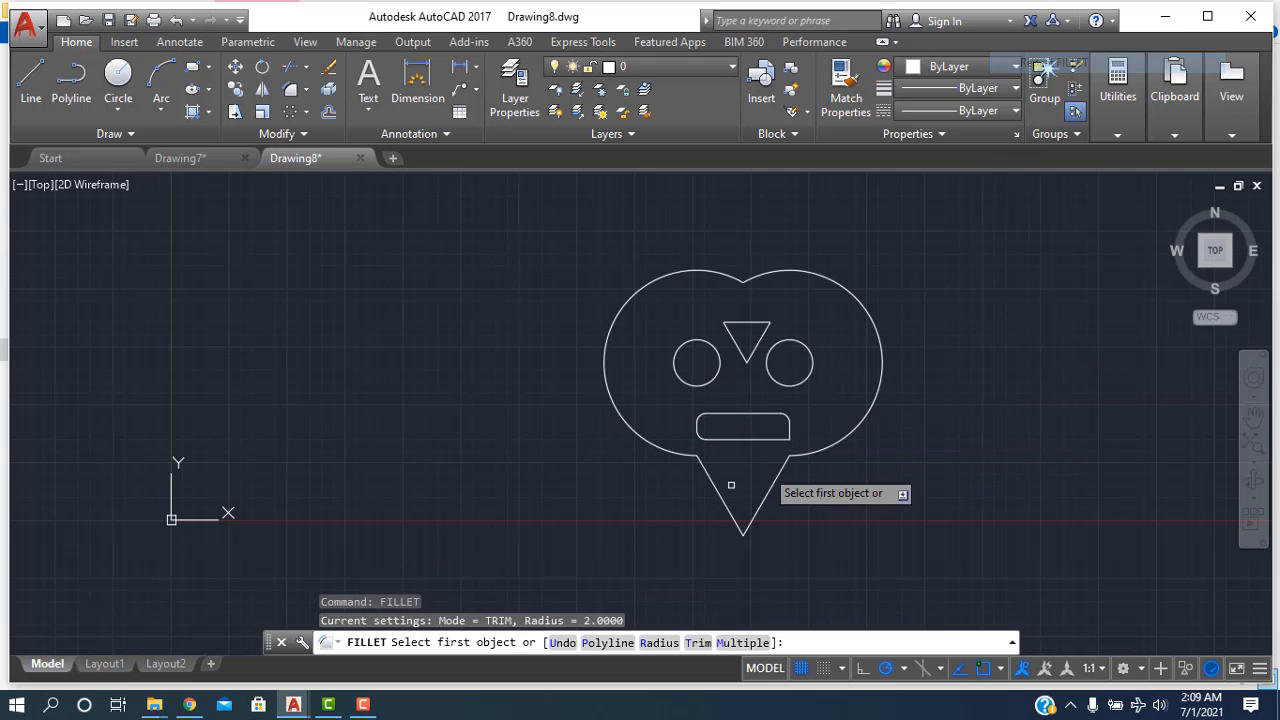
{"action": "left_click", "coordinate": [765, 437]}
{"action": "left_click", "coordinate": [788, 431]}
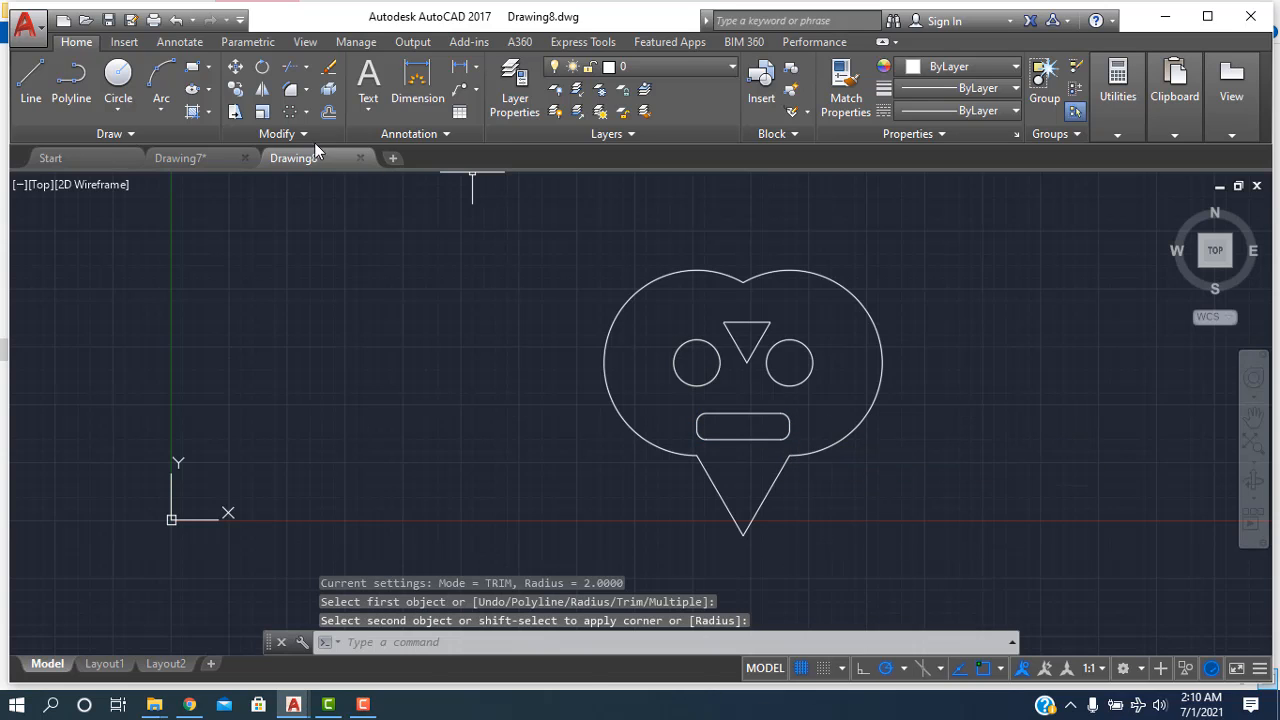
- Round the pointed chin with a fillet of radius 5 between its two slanted sides
{"action": "key", "text": "space"}
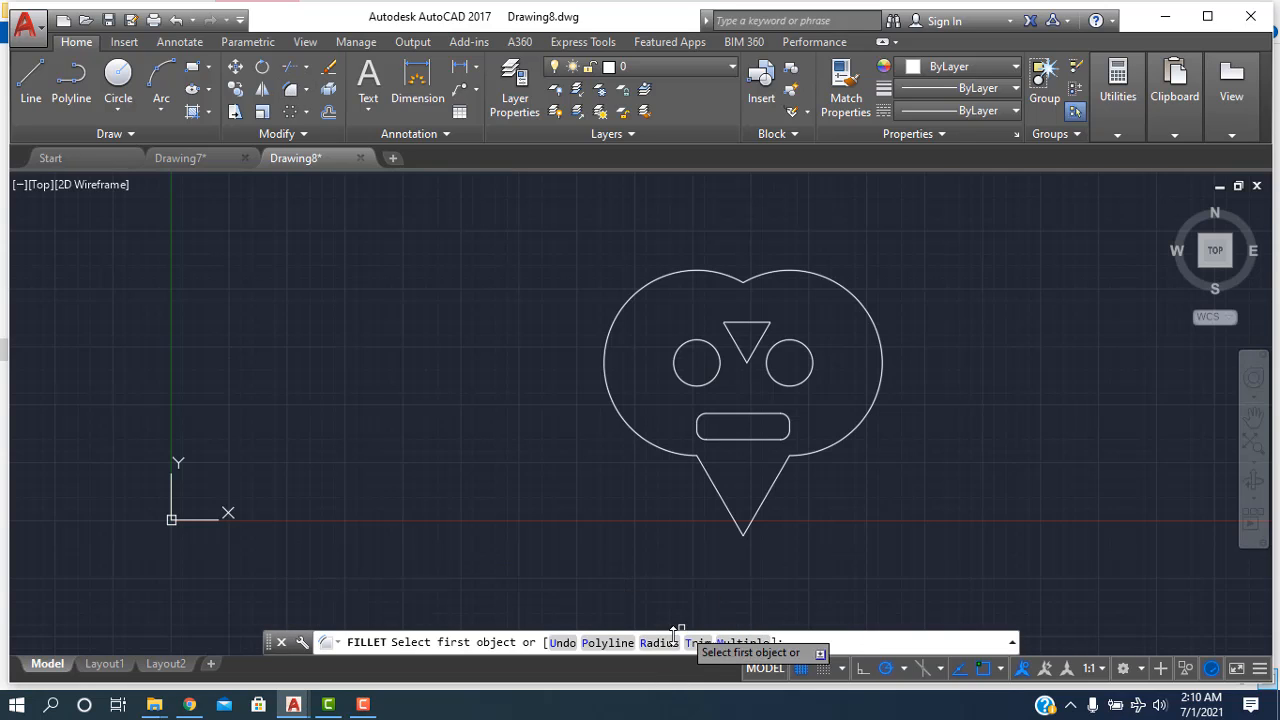
{"action": "left_click", "coordinate": [676, 642]}
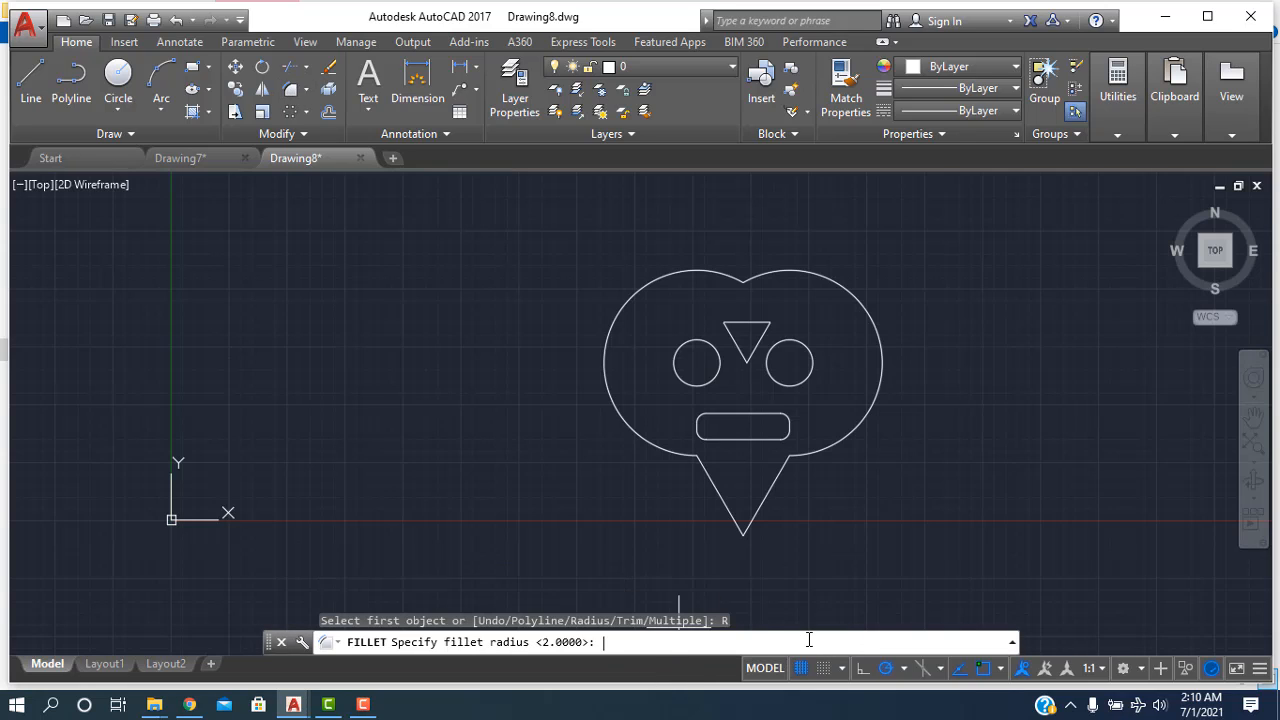
{"action": "type", "text": "5"}
{"action": "key", "text": "Return"}
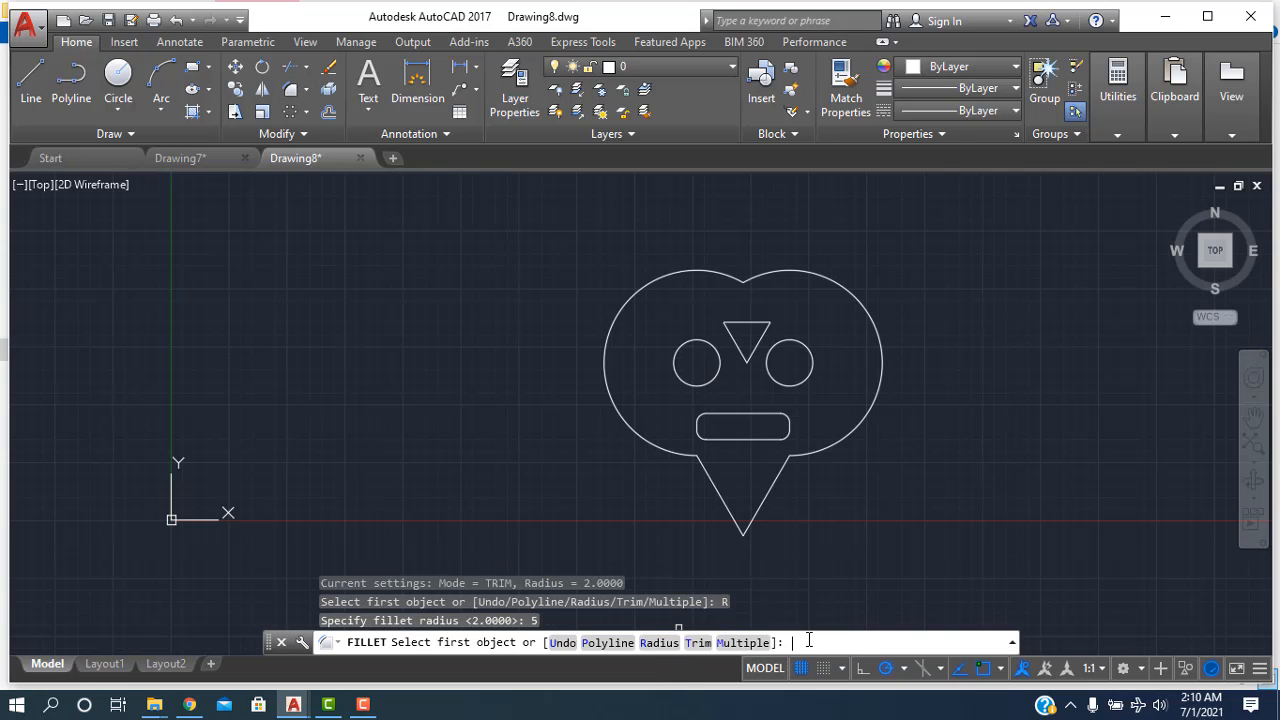
{"action": "left_click", "coordinate": [754, 521]}
{"action": "left_click", "coordinate": [737, 524]}
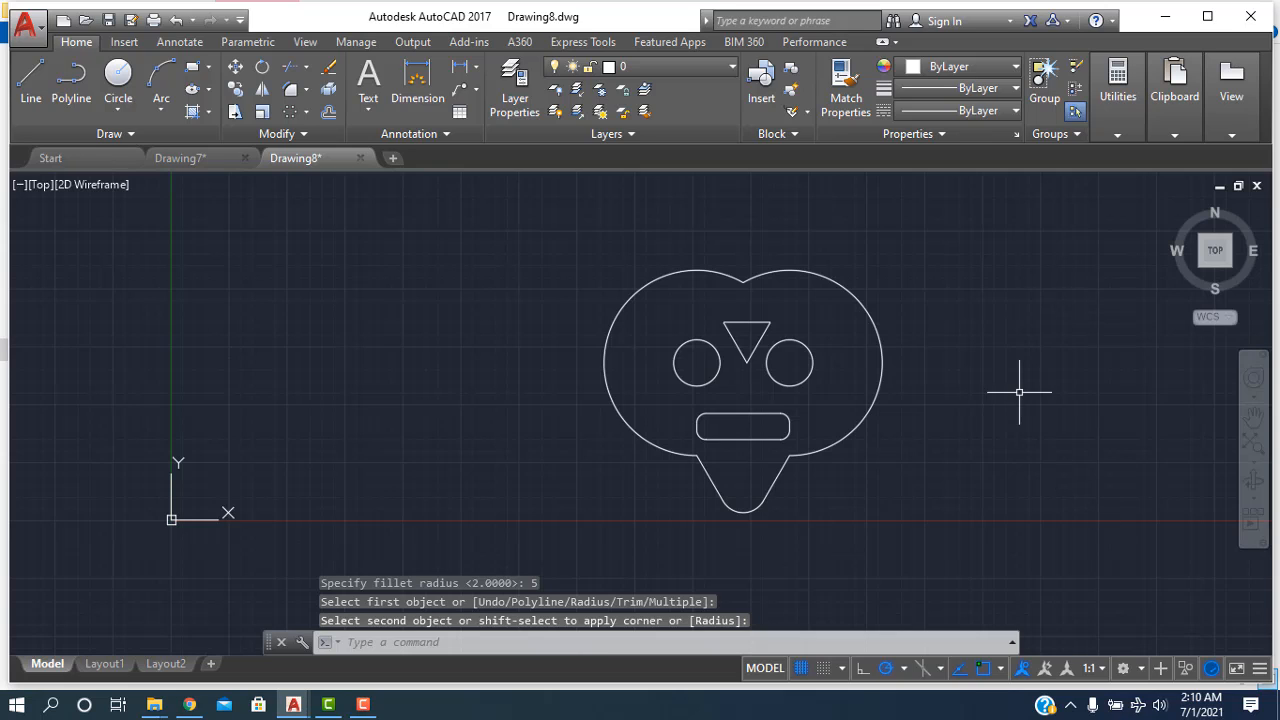
- Create a new layer in the layer manager and give it the colour green
{"action": "type", "text": "layer"}
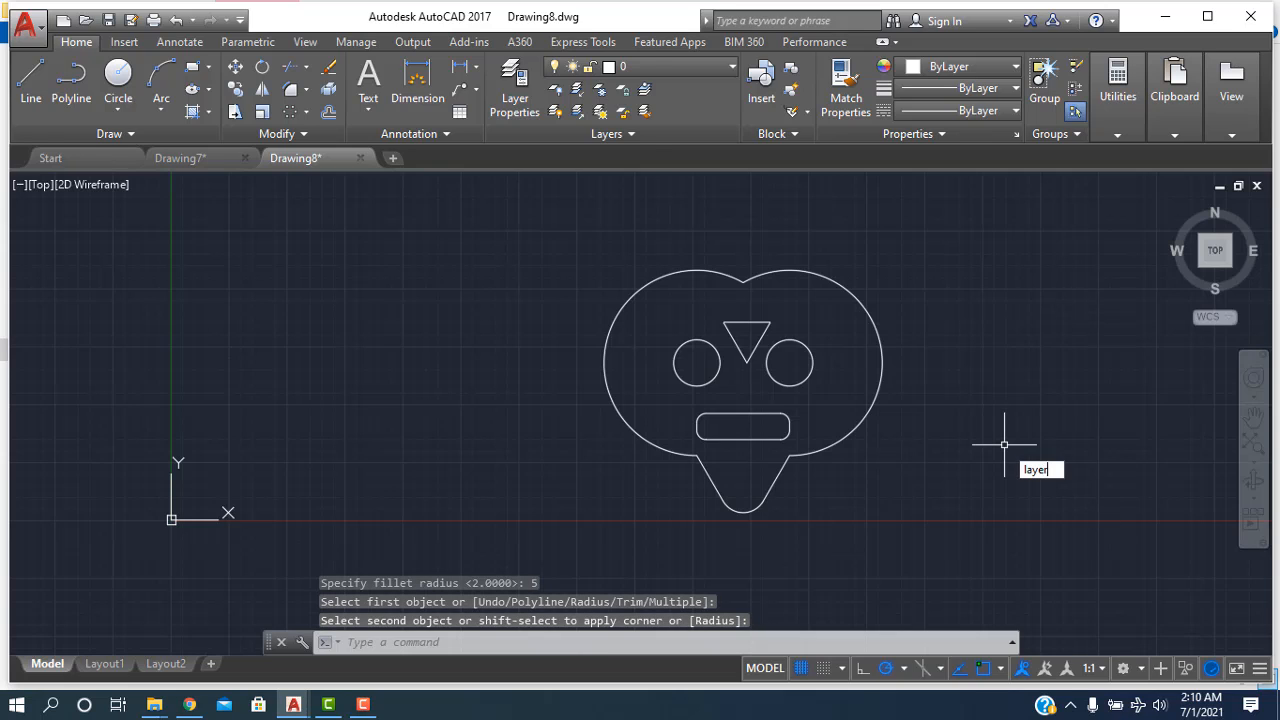
{"action": "key", "text": "Return"}
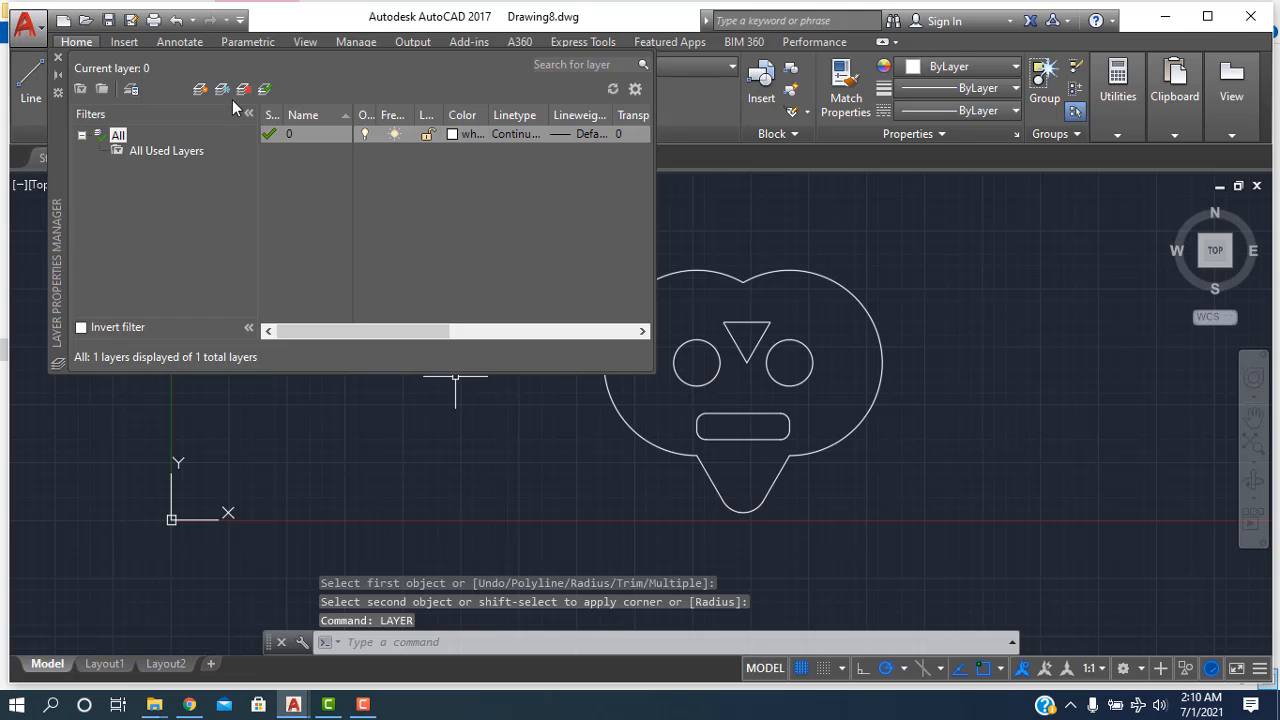
{"action": "left_click", "coordinate": [200, 89]}
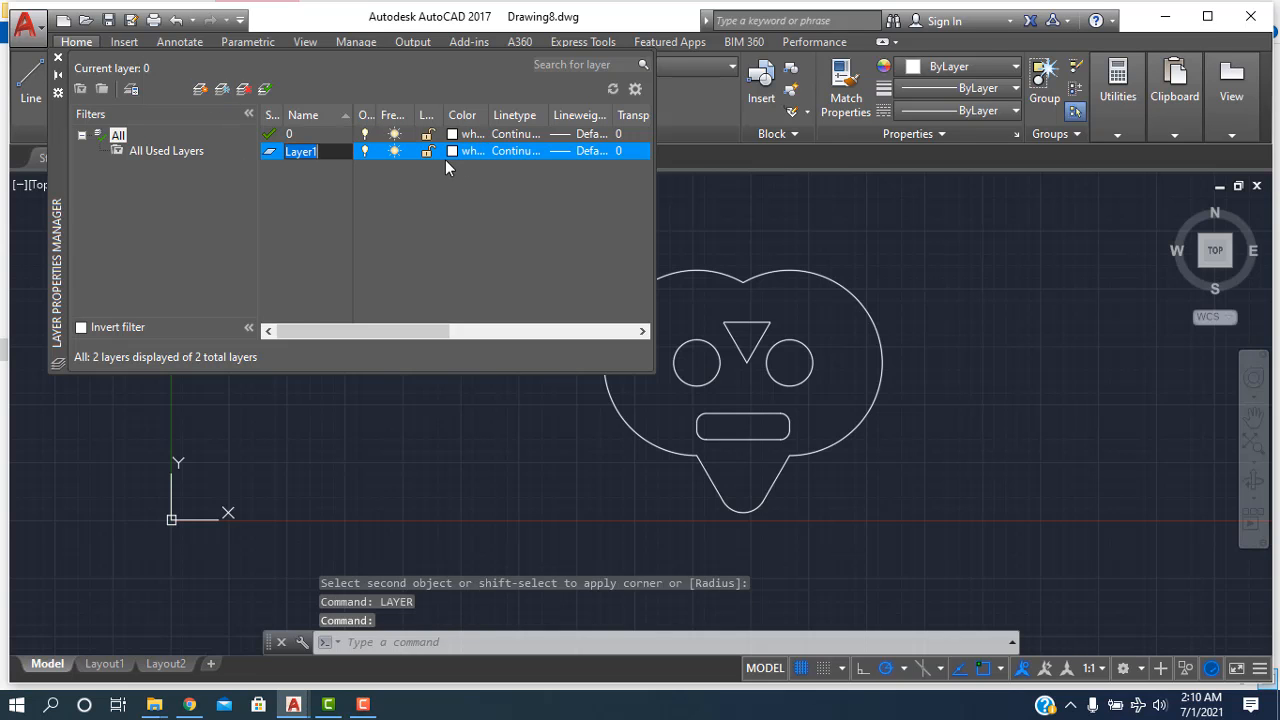
{"action": "key", "text": "BackSpace"}
{"action": "left_click", "coordinate": [452, 151]}
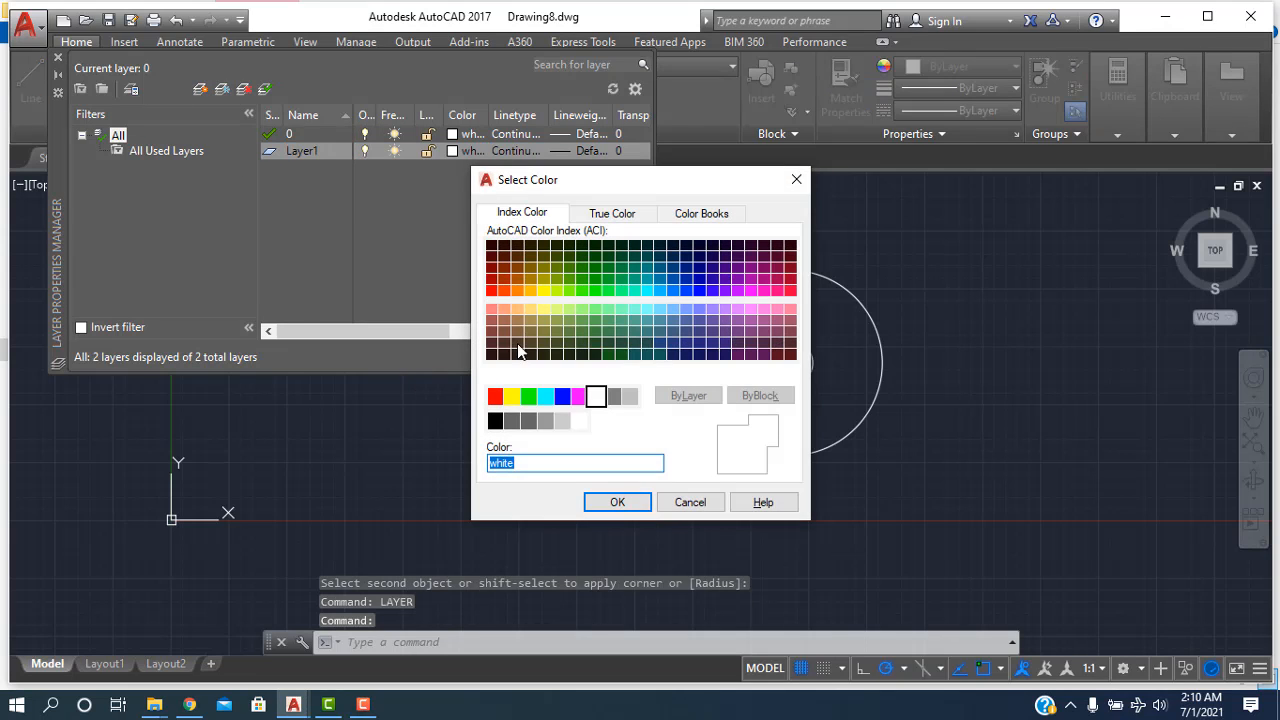
{"action": "left_click", "coordinate": [526, 398]}
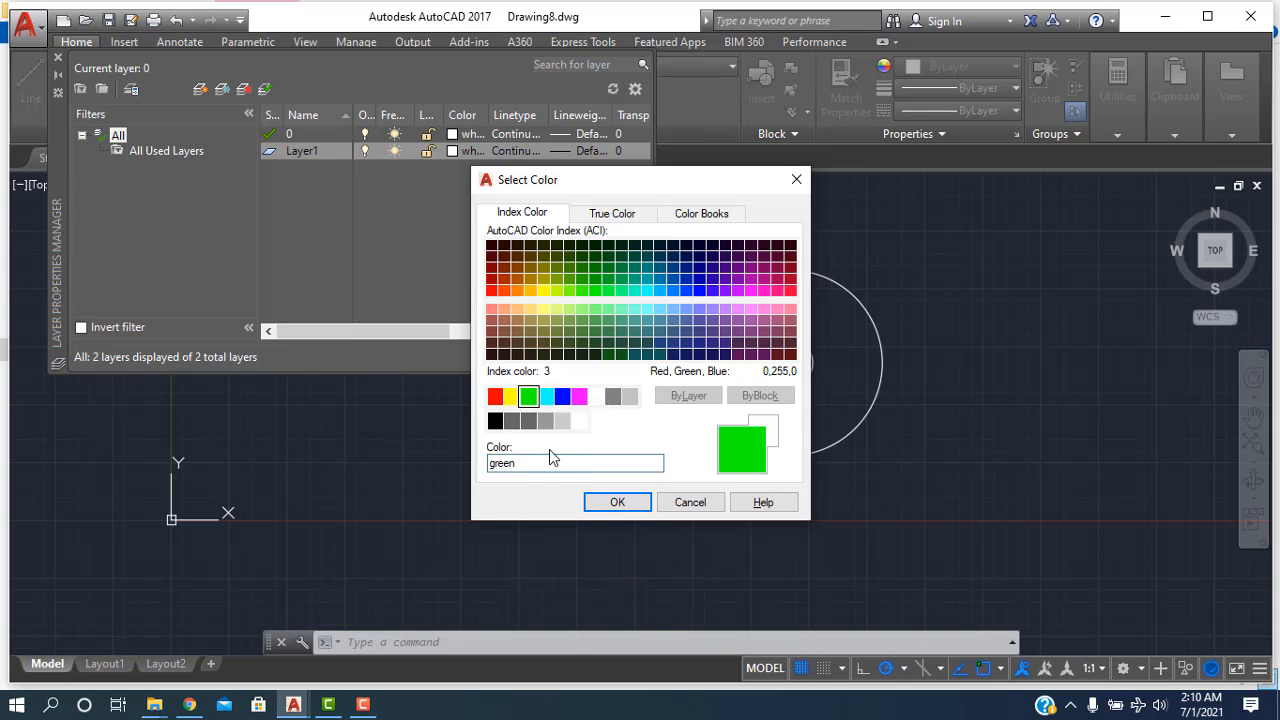
{"action": "left_click", "coordinate": [614, 503]}
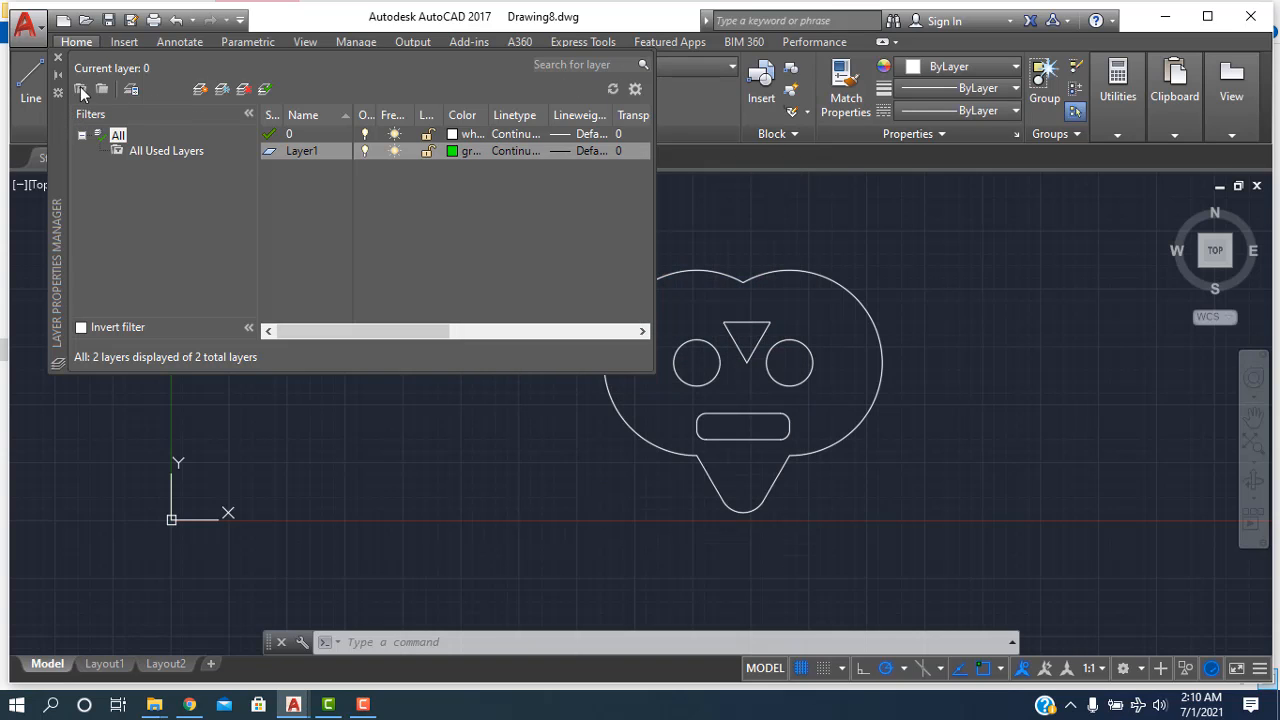
- Create a second new layer and set its colour to orange, index colour 30
{"action": "left_click", "coordinate": [201, 89]}
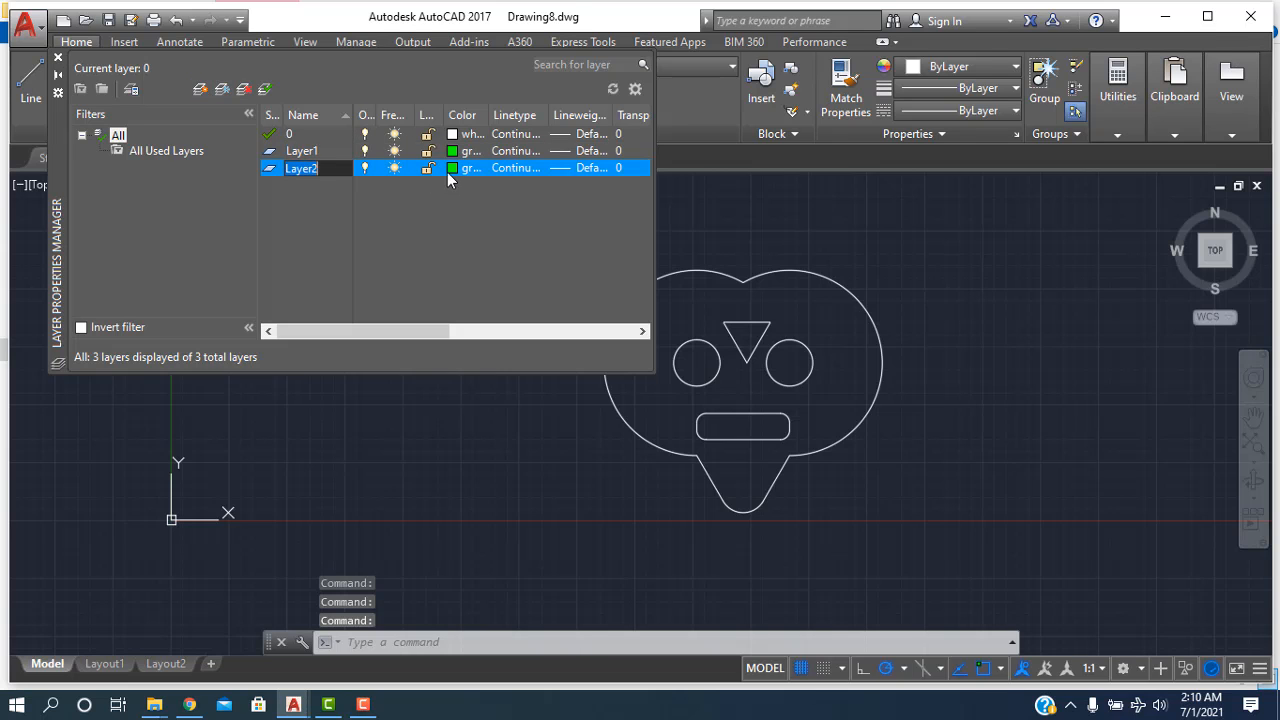
{"action": "left_click", "coordinate": [450, 168]}
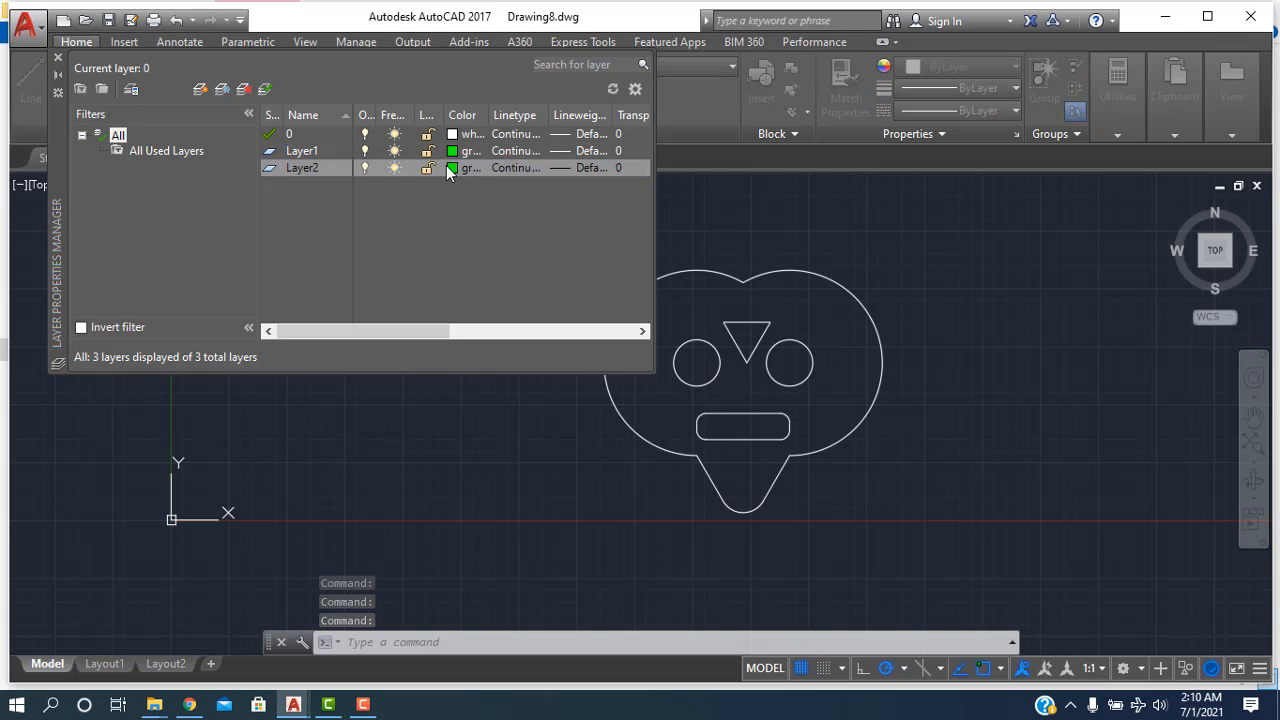
{"action": "left_click", "coordinate": [520, 290]}
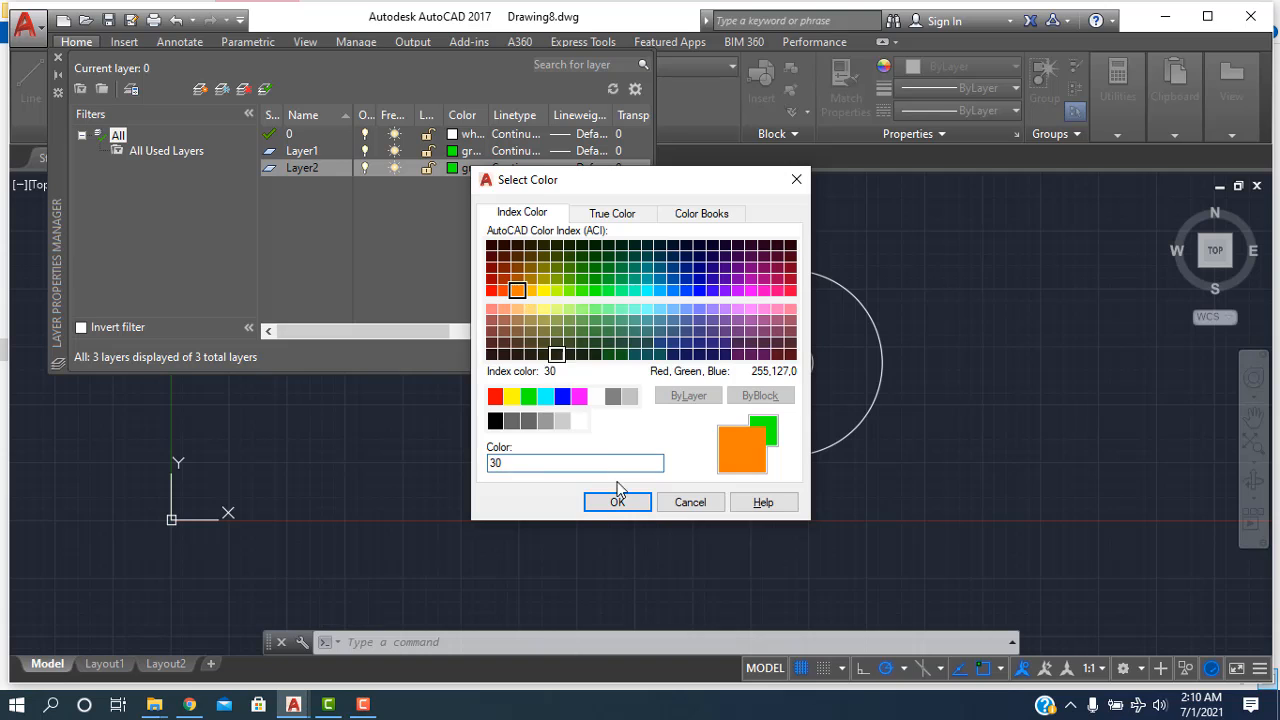
{"action": "left_click", "coordinate": [617, 502]}
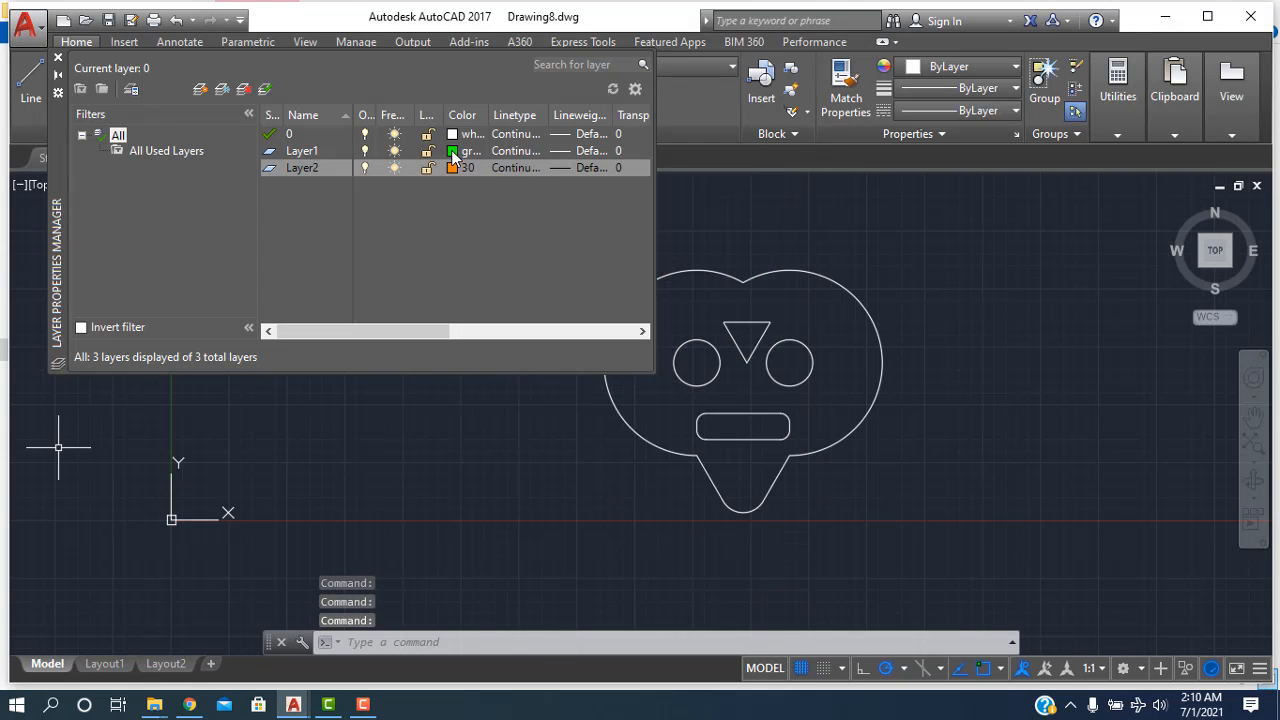
- Change the colour of Layer1 to cyan and close the layer manager
{"action": "left_click", "coordinate": [466, 150]}
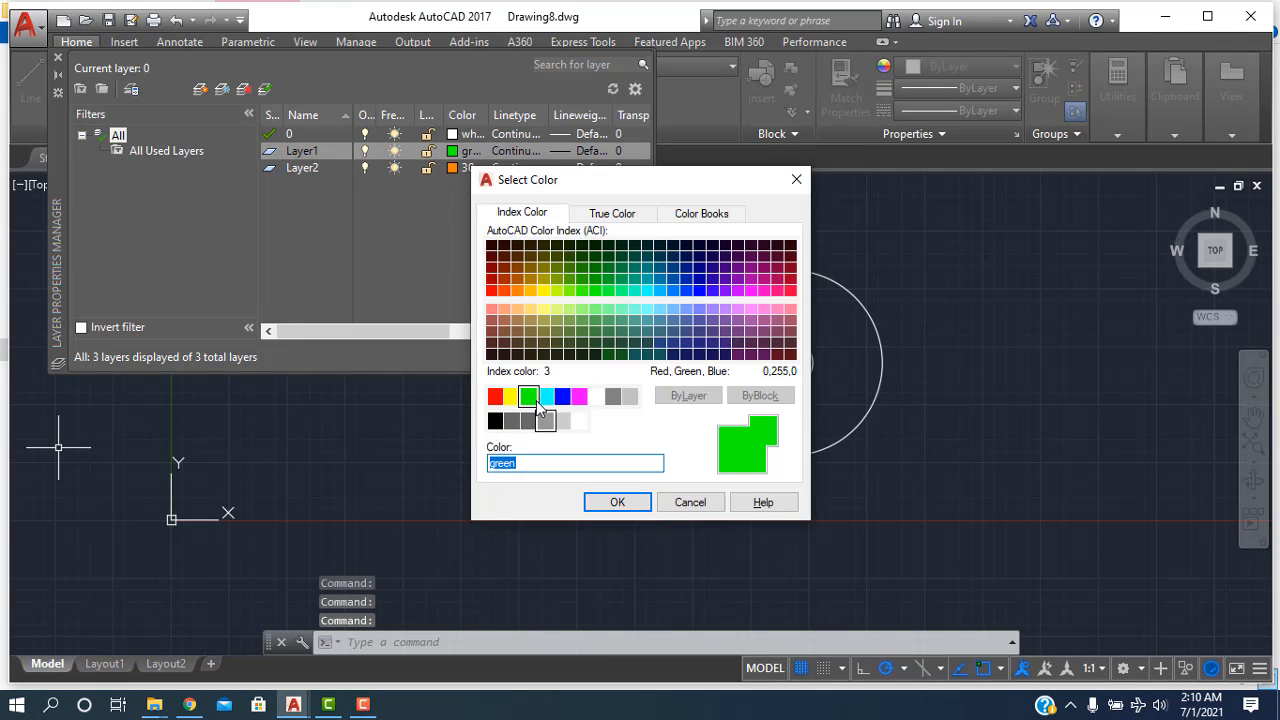
{"action": "left_click", "coordinate": [546, 397]}
{"action": "left_click", "coordinate": [615, 502]}
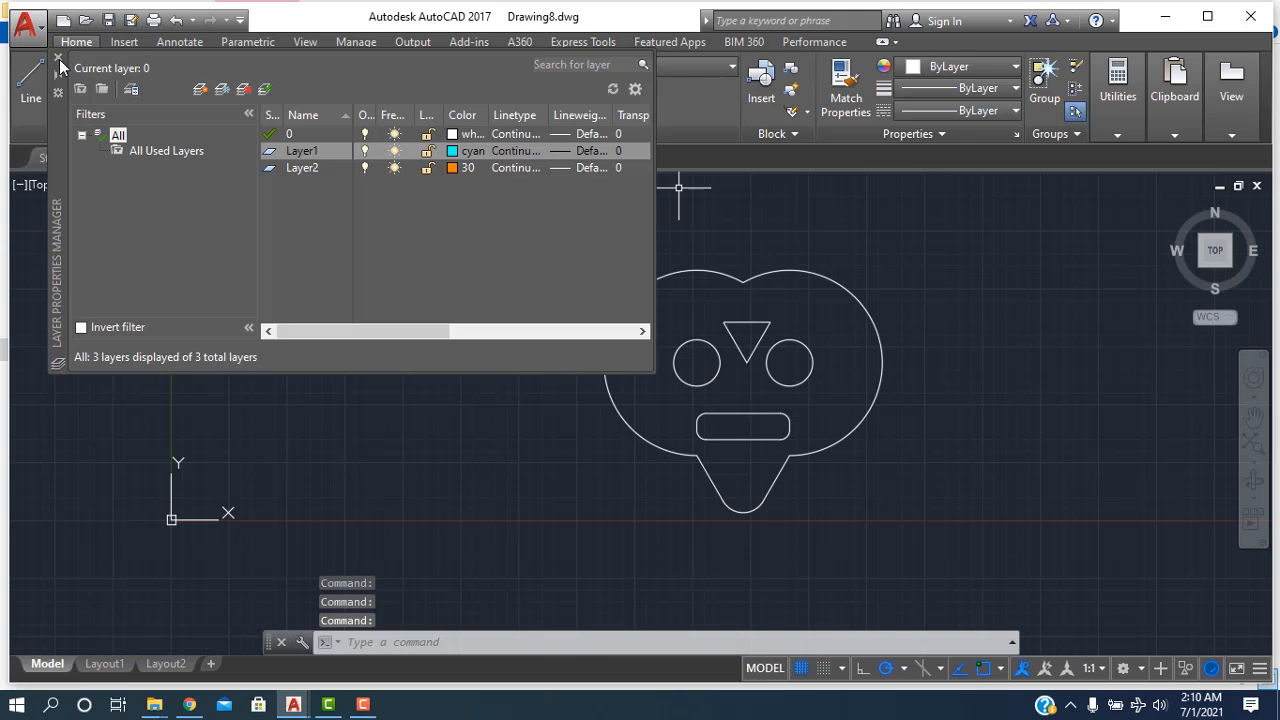
{"action": "left_click", "coordinate": [59, 59]}
- Move all objects of the face figure onto Layer1 and clear the selection
{"action": "mouse_move", "coordinate": [1047, 257]}
{"action": "left_mouse_down"}
{"action": "mouse_move", "coordinate": [629, 548]}
{"action": "mouse_move", "coordinate": [609, 243]}
{"action": "mouse_move", "coordinate": [671, 263]}
{"action": "left_mouse_up"}
{"action": "left_click", "coordinate": [727, 67]}
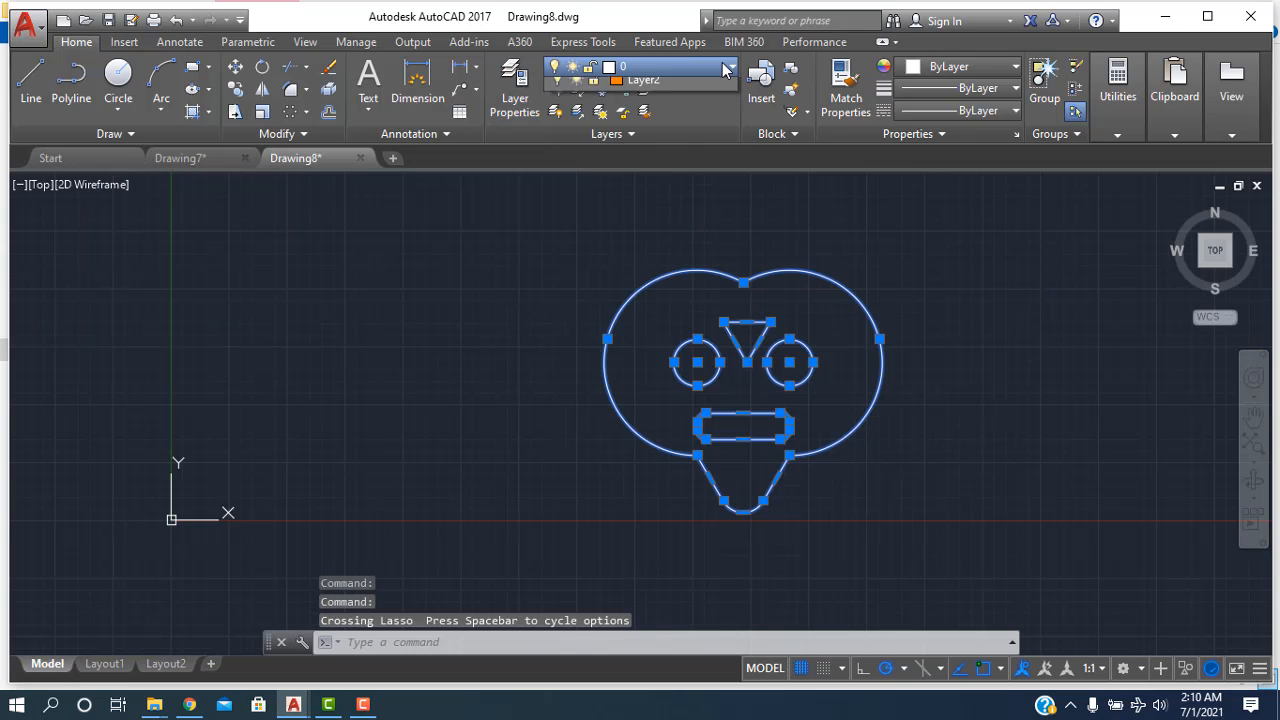
{"action": "left_click", "coordinate": [693, 116]}
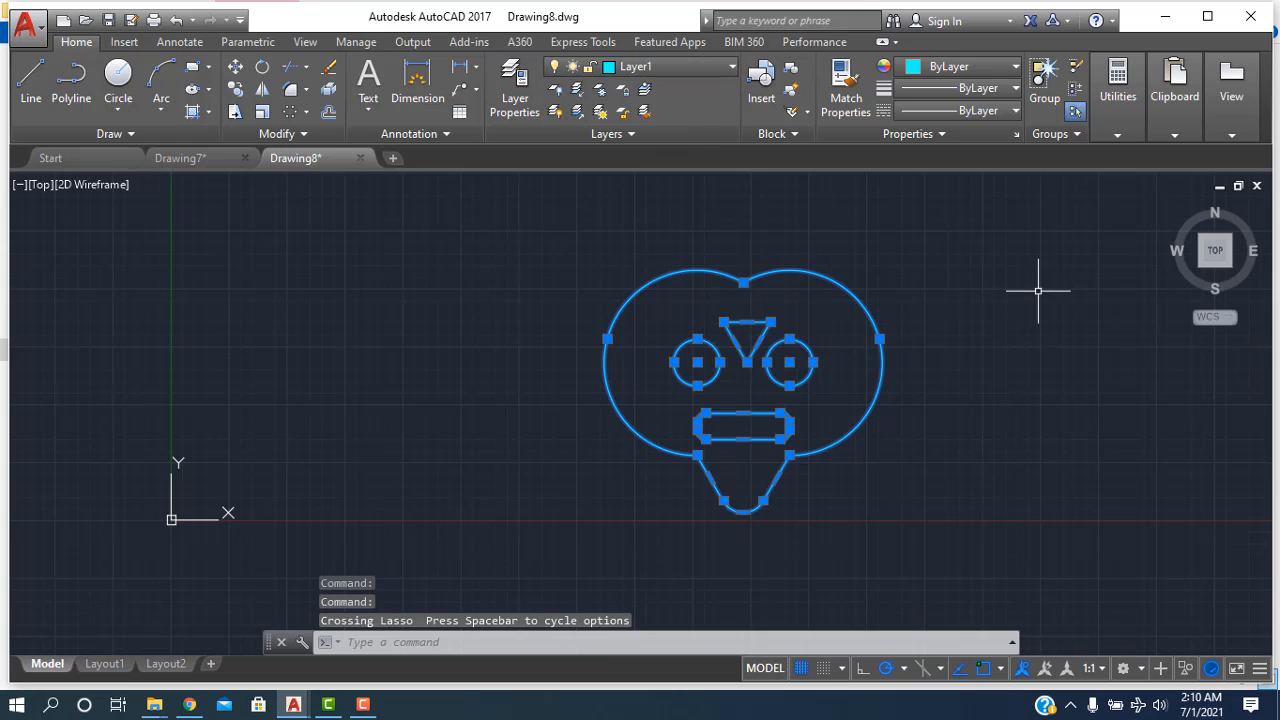
{"action": "key", "text": "Escape"}
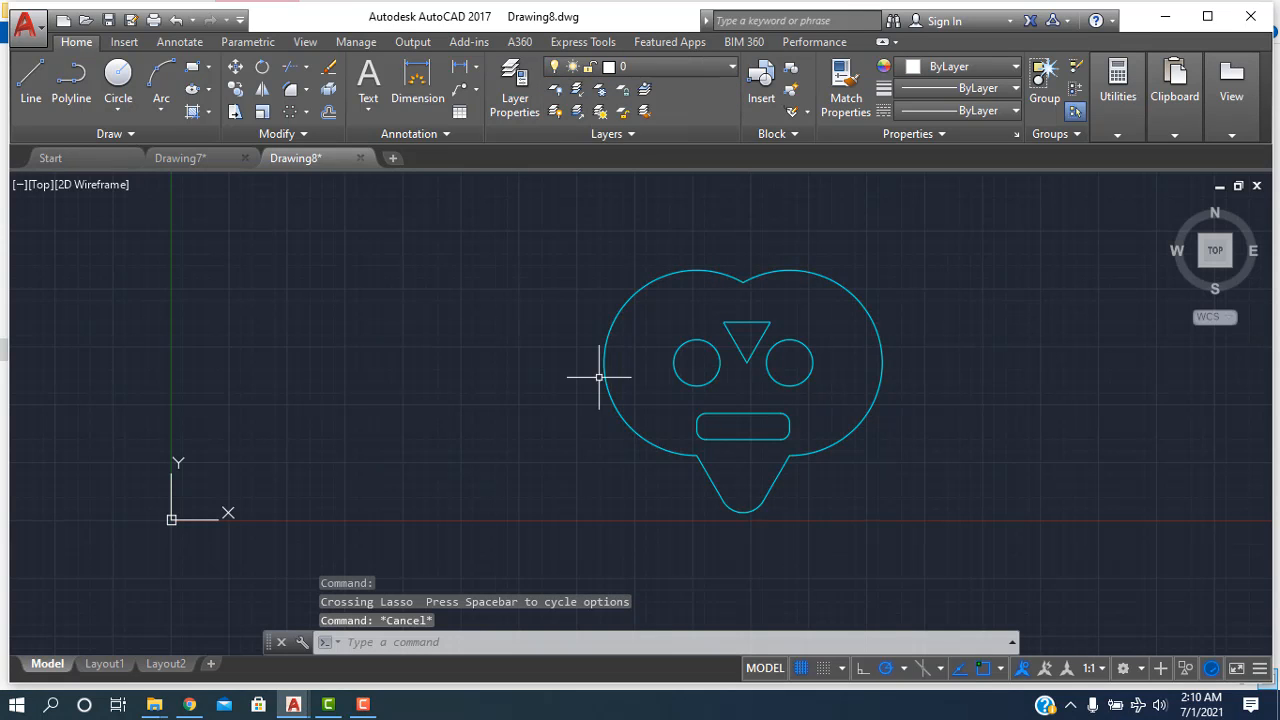
- Make Layer2 current and add a radius dimension to the left head arc, placed outside the face
{"action": "left_click", "coordinate": [645, 65]}
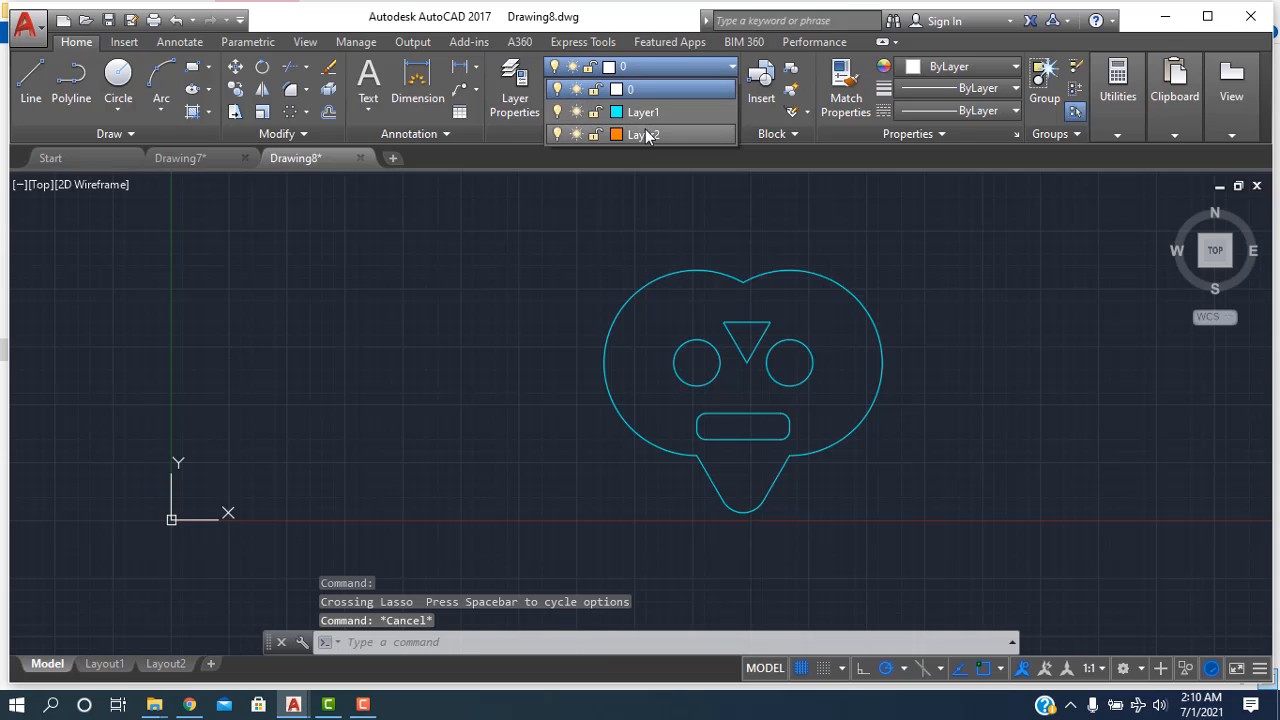
{"action": "left_click", "coordinate": [645, 135]}
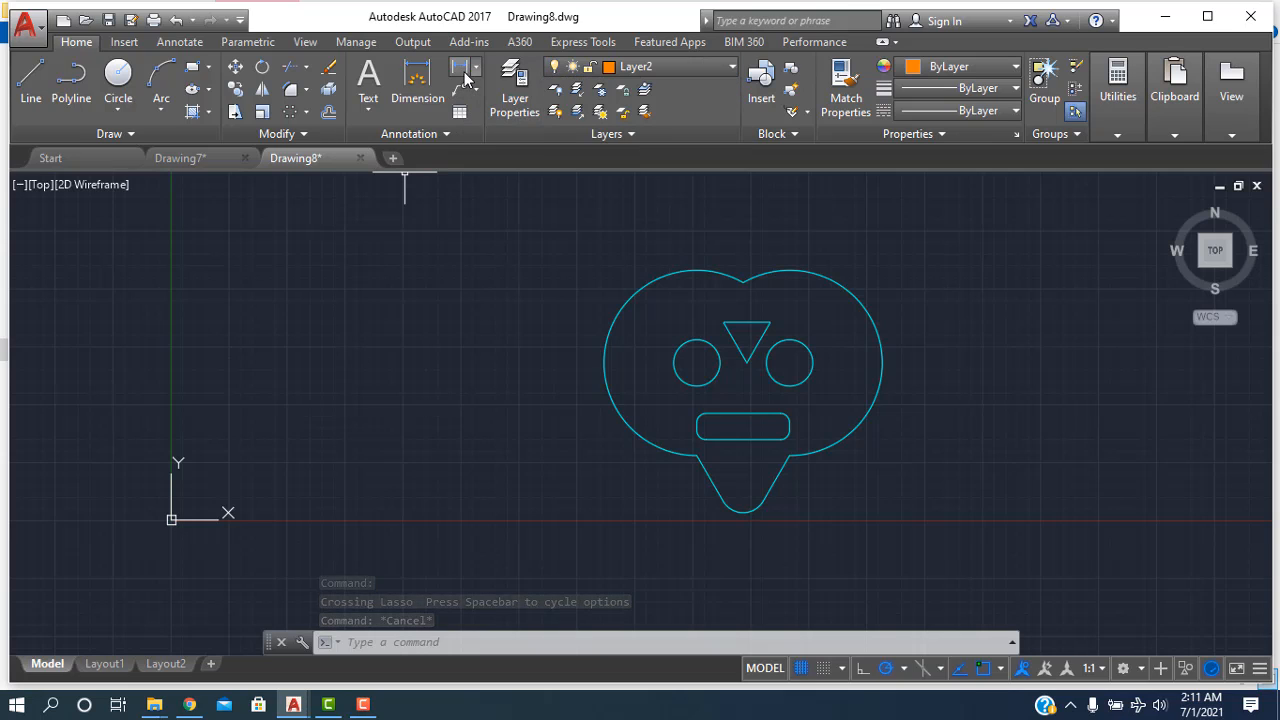
{"action": "left_click", "coordinate": [475, 67]}
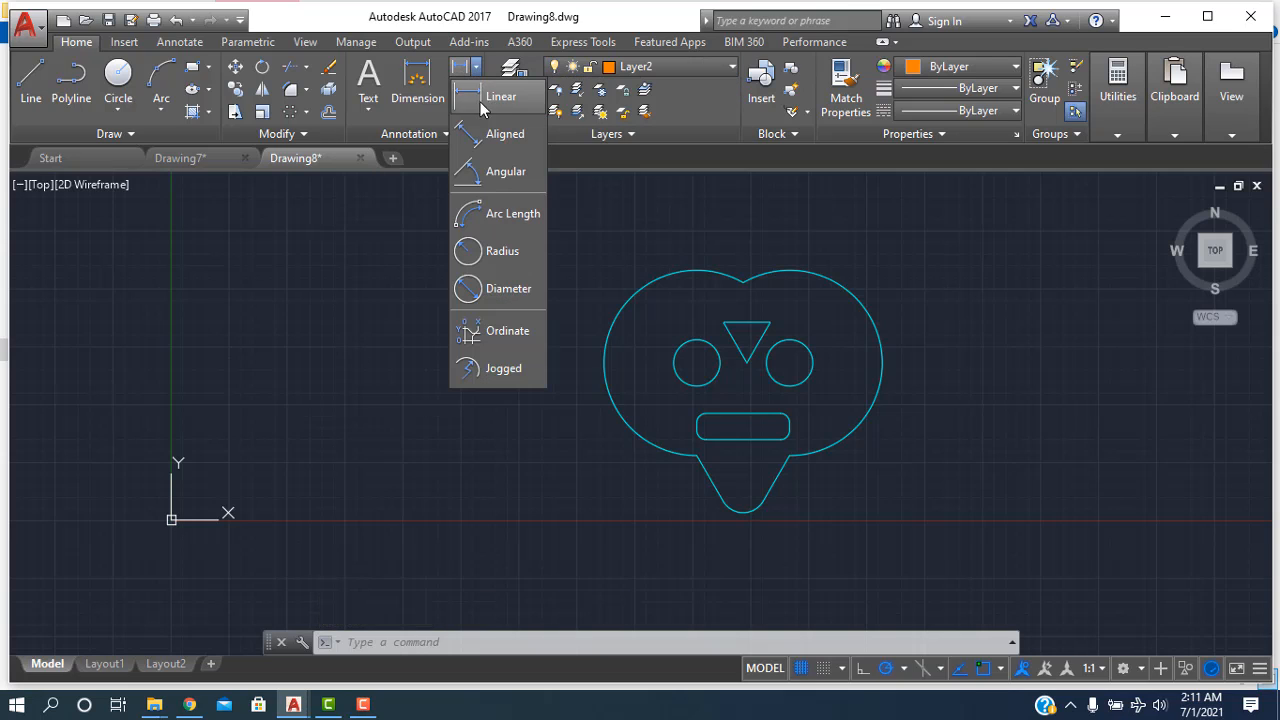
{"action": "left_click", "coordinate": [490, 256]}
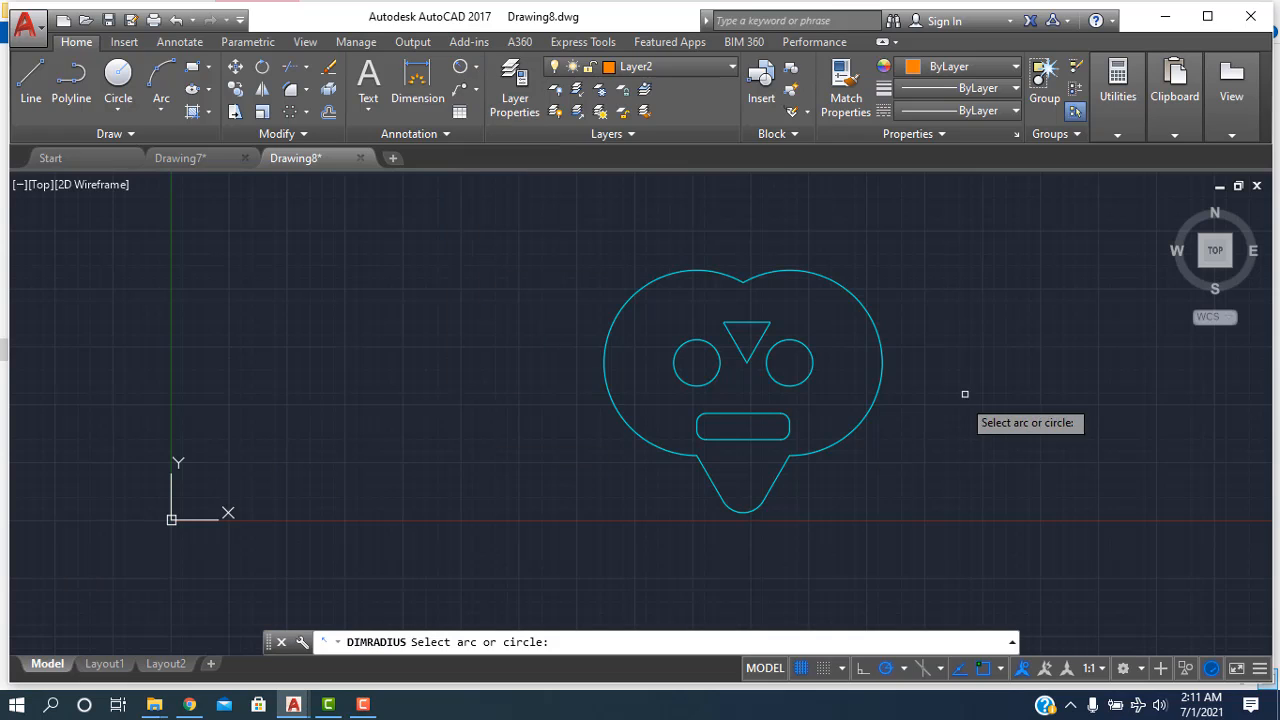
{"action": "left_click", "coordinate": [675, 363]}
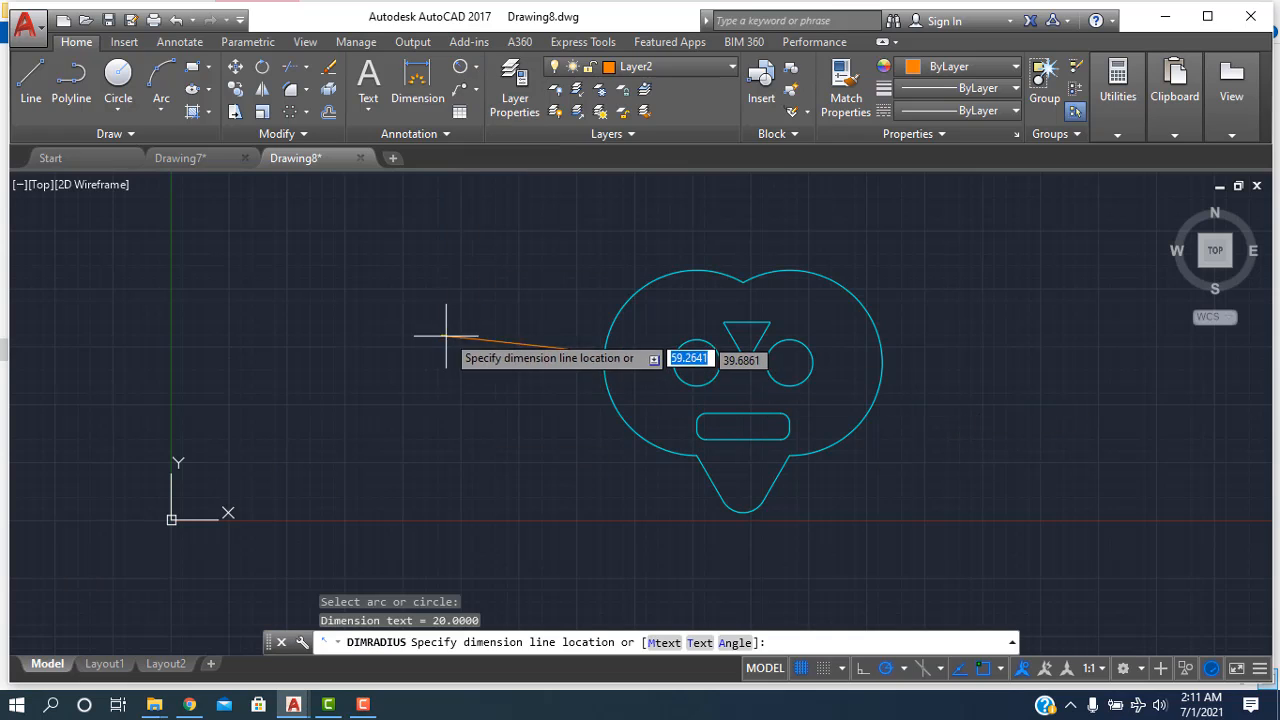
{"action": "left_click", "coordinate": [433, 322]}
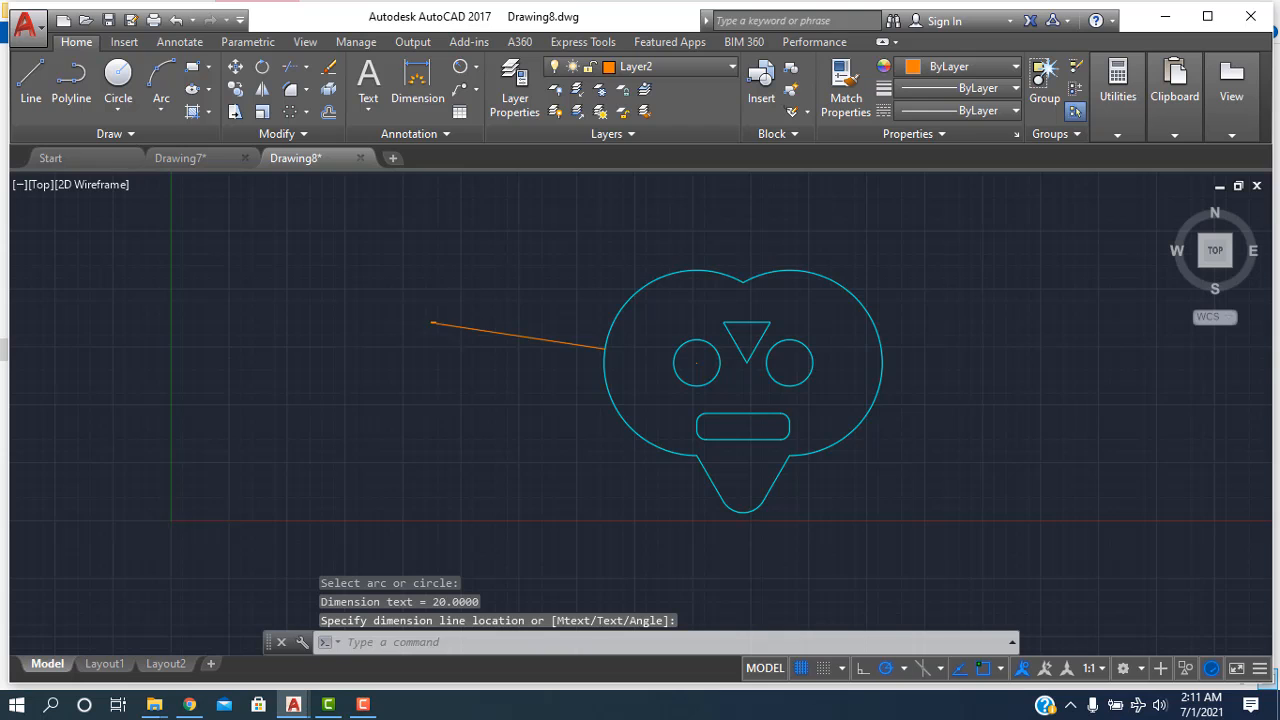
- Modify the Standard dimension style with a larger text height and an arrow size of 3
{"action": "scroll", "coordinate": [429, 297], "scroll_direction": "up", "scroll_amount": 5}
{"action": "scroll", "coordinate": [471, 337], "scroll_direction": "down", "scroll_amount": 6}
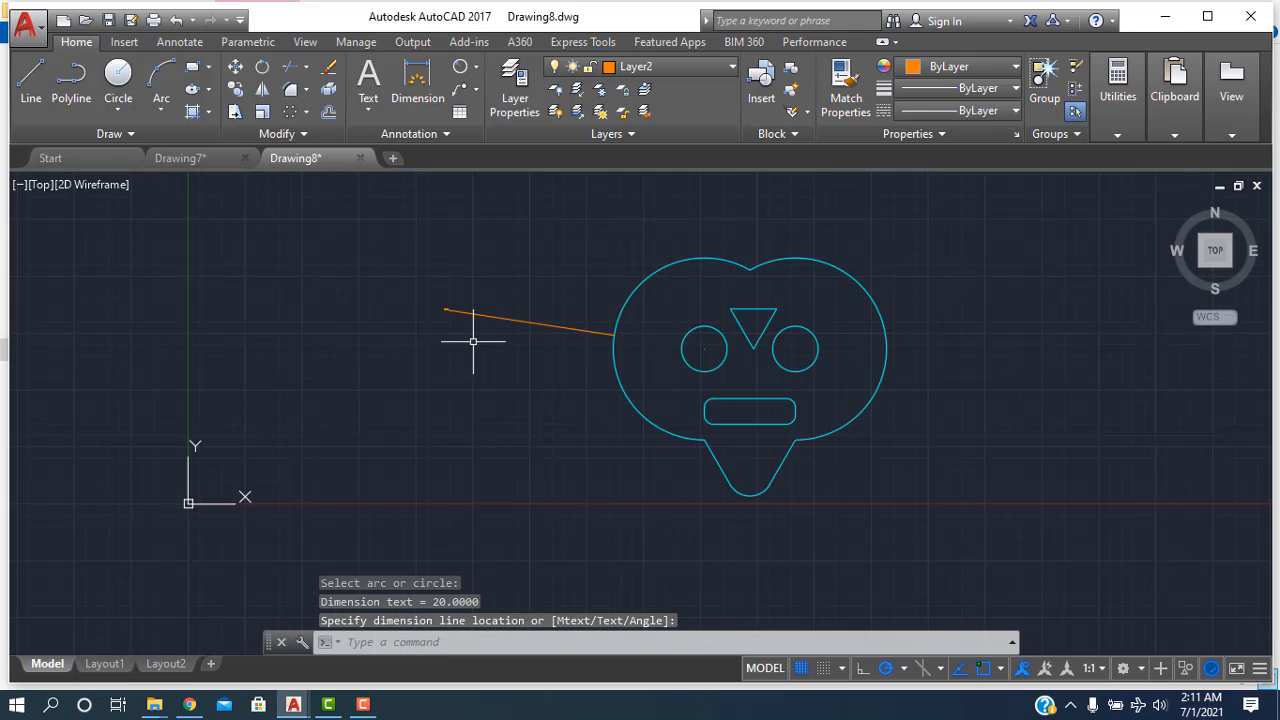
{"action": "left_click", "coordinate": [381, 134]}
{"action": "left_click", "coordinate": [393, 182]}
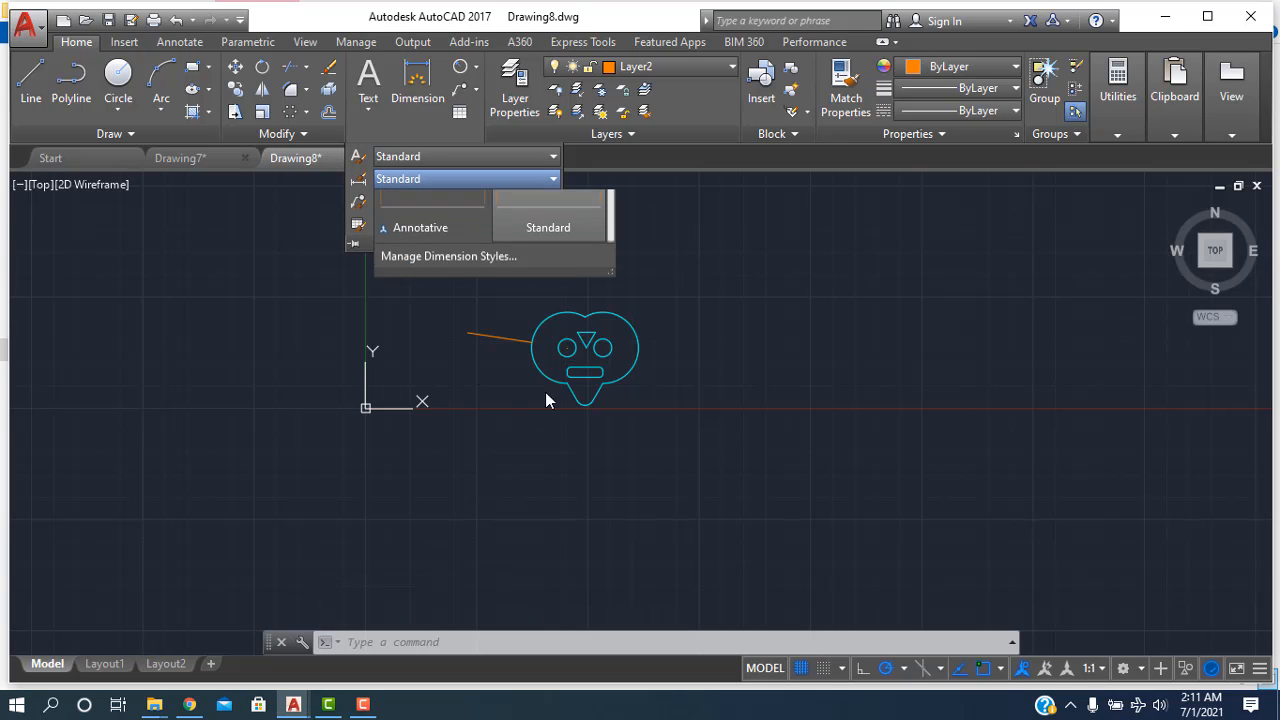
{"action": "left_click", "coordinate": [458, 295]}
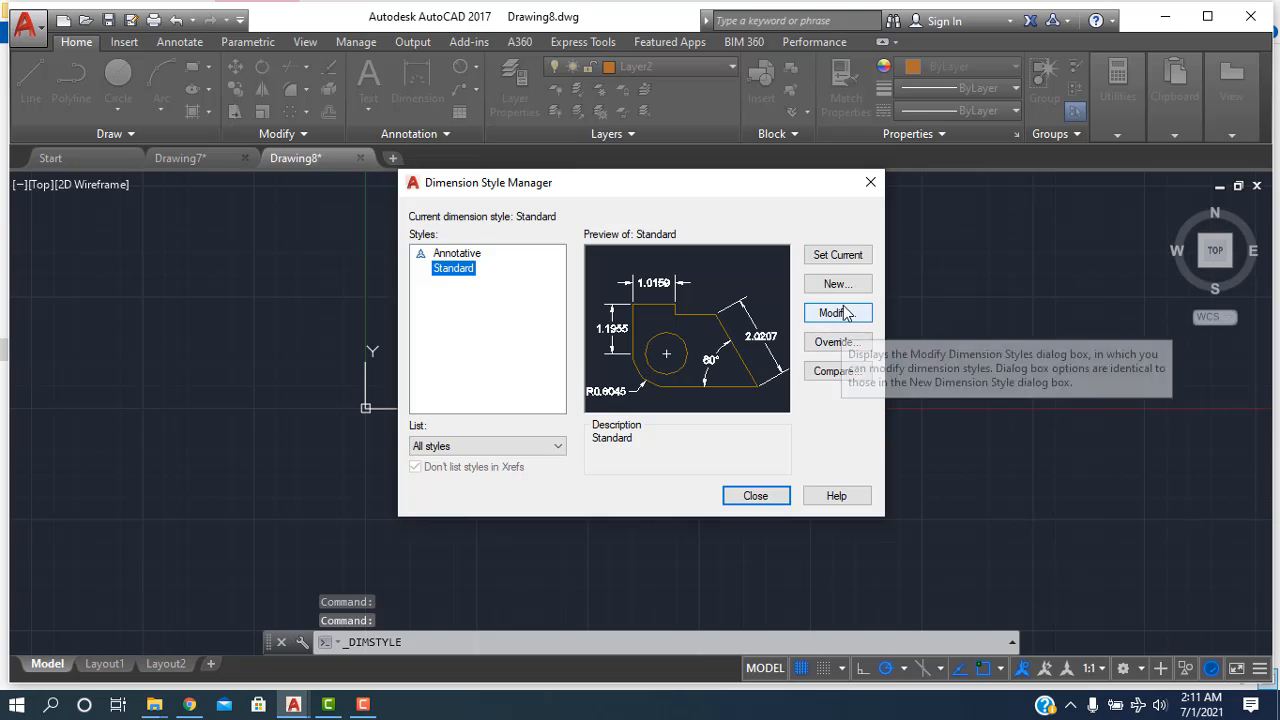
{"action": "left_click", "coordinate": [843, 321]}
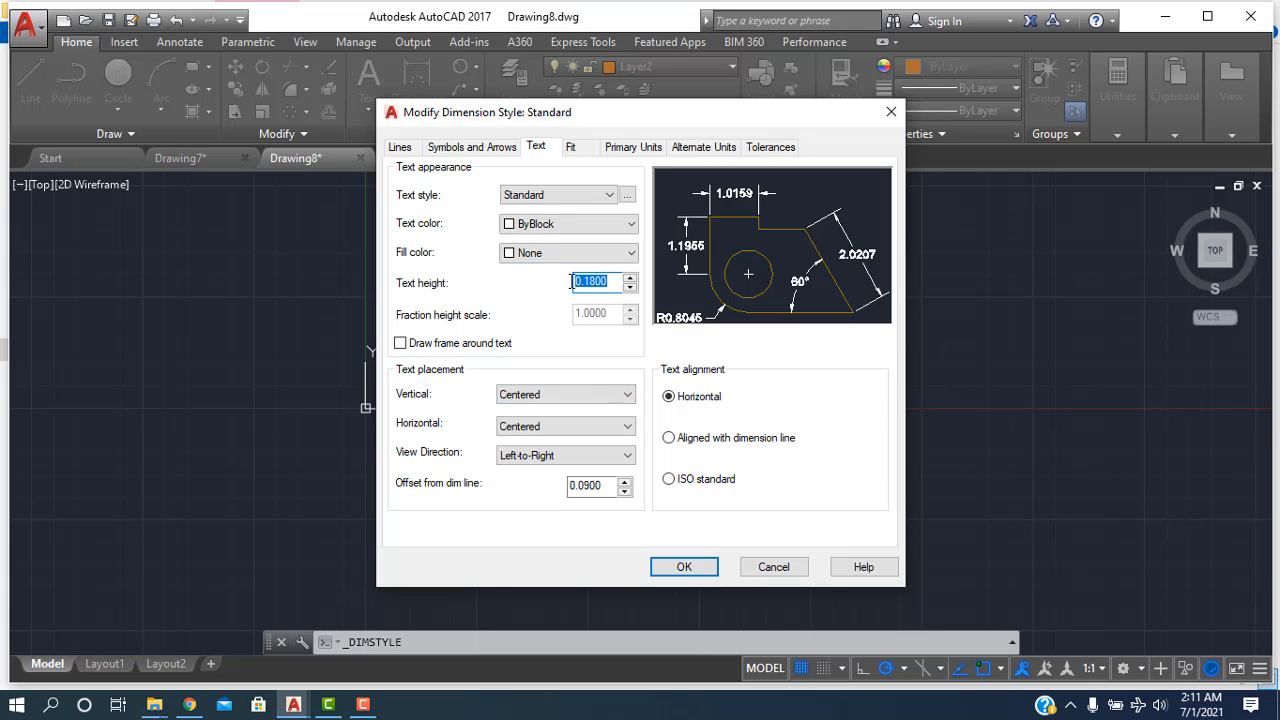
{"action": "left_click", "coordinate": [510, 146]}
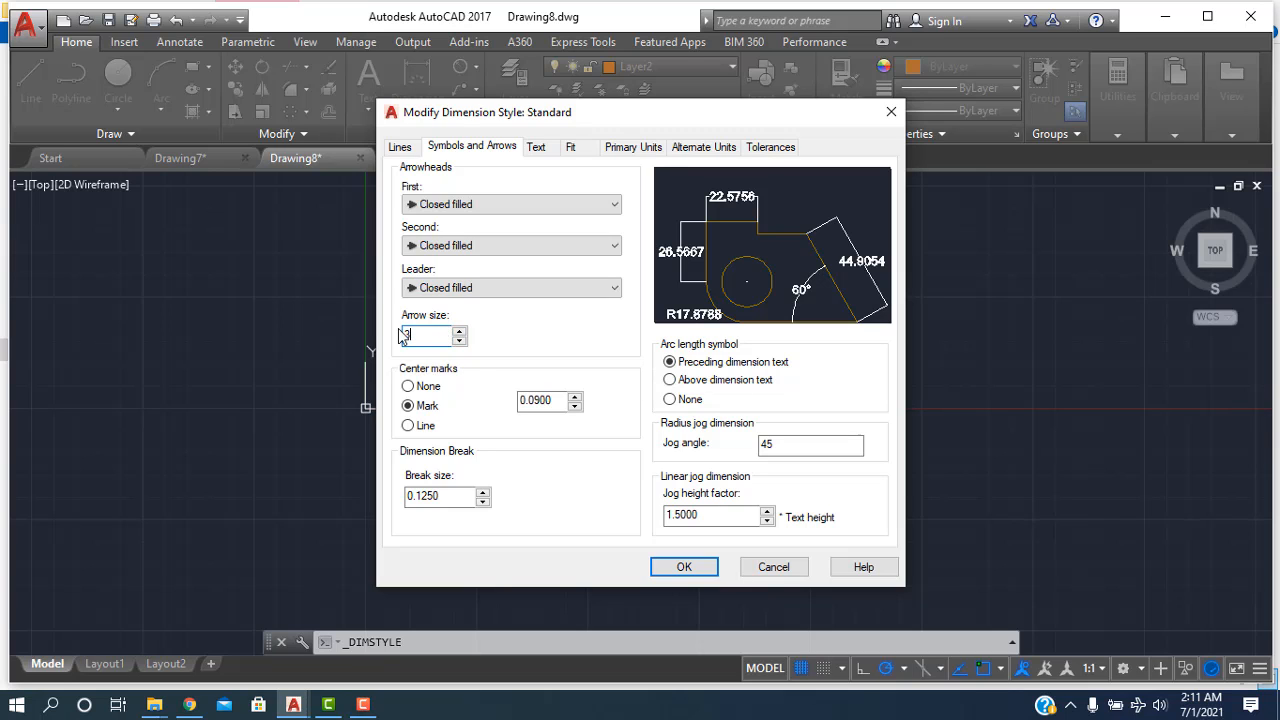
{"action": "left_click", "coordinate": [684, 567]}
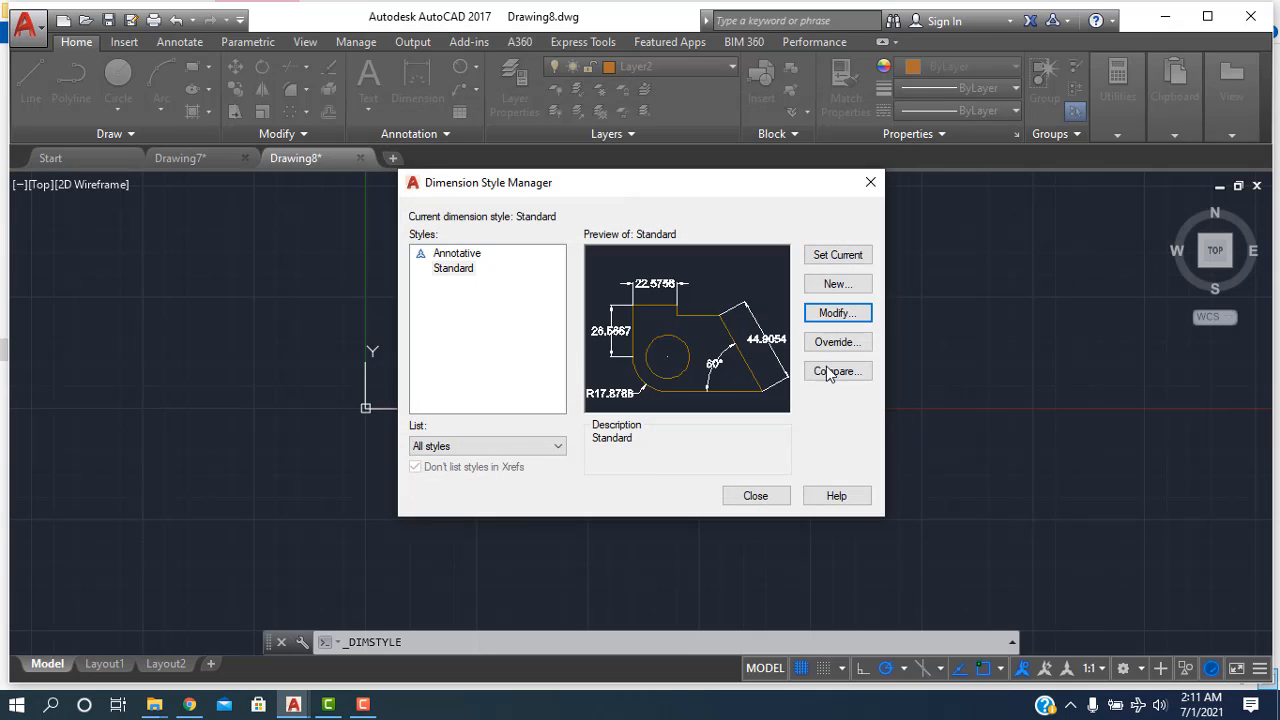
{"action": "left_click", "coordinate": [757, 497]}
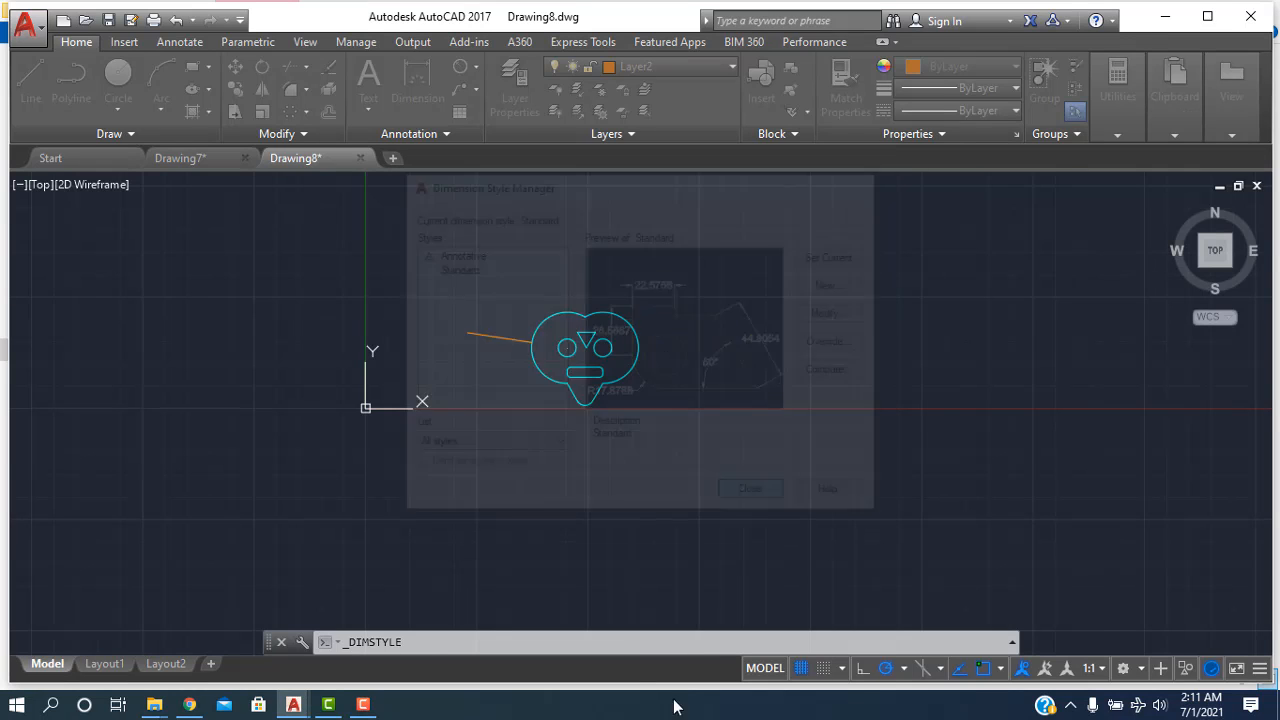
- Try to move the left arc's radius dimension closer to the face, and undo the move
{"action": "scroll", "coordinate": [498, 383], "scroll_direction": "up", "scroll_amount": 2}
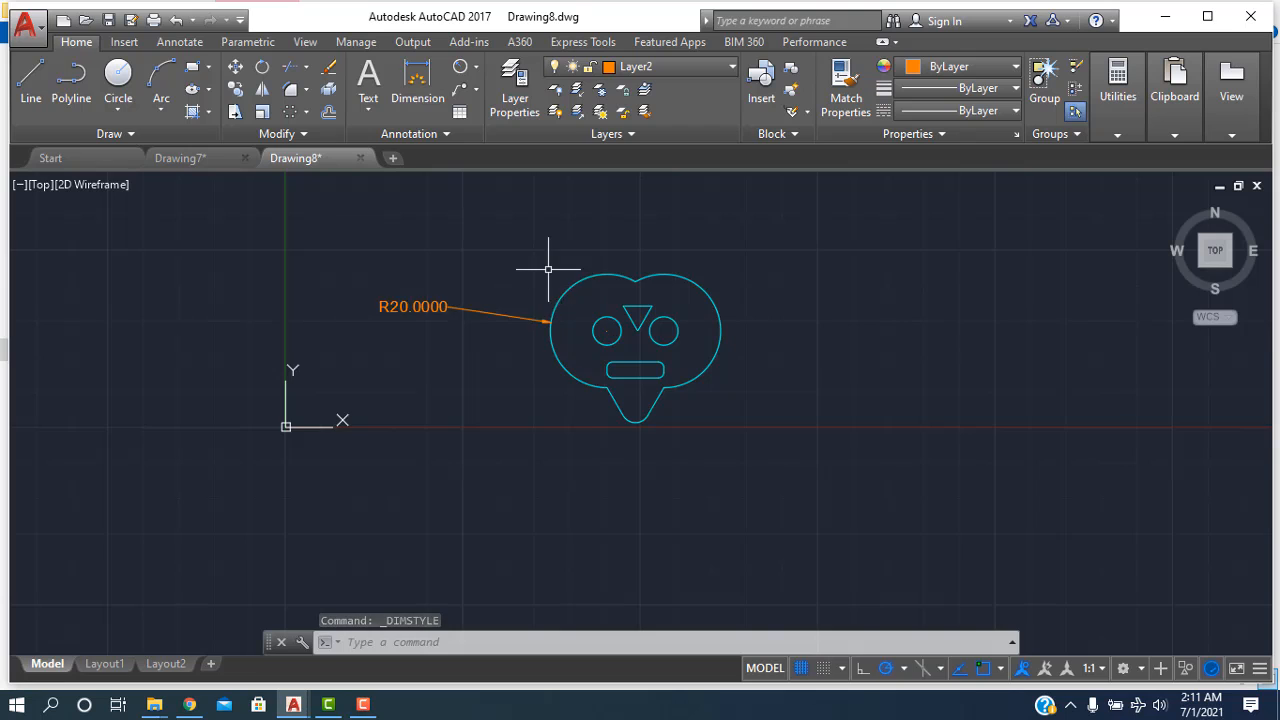
{"action": "scroll", "coordinate": [543, 271], "scroll_direction": "up", "scroll_amount": 2}
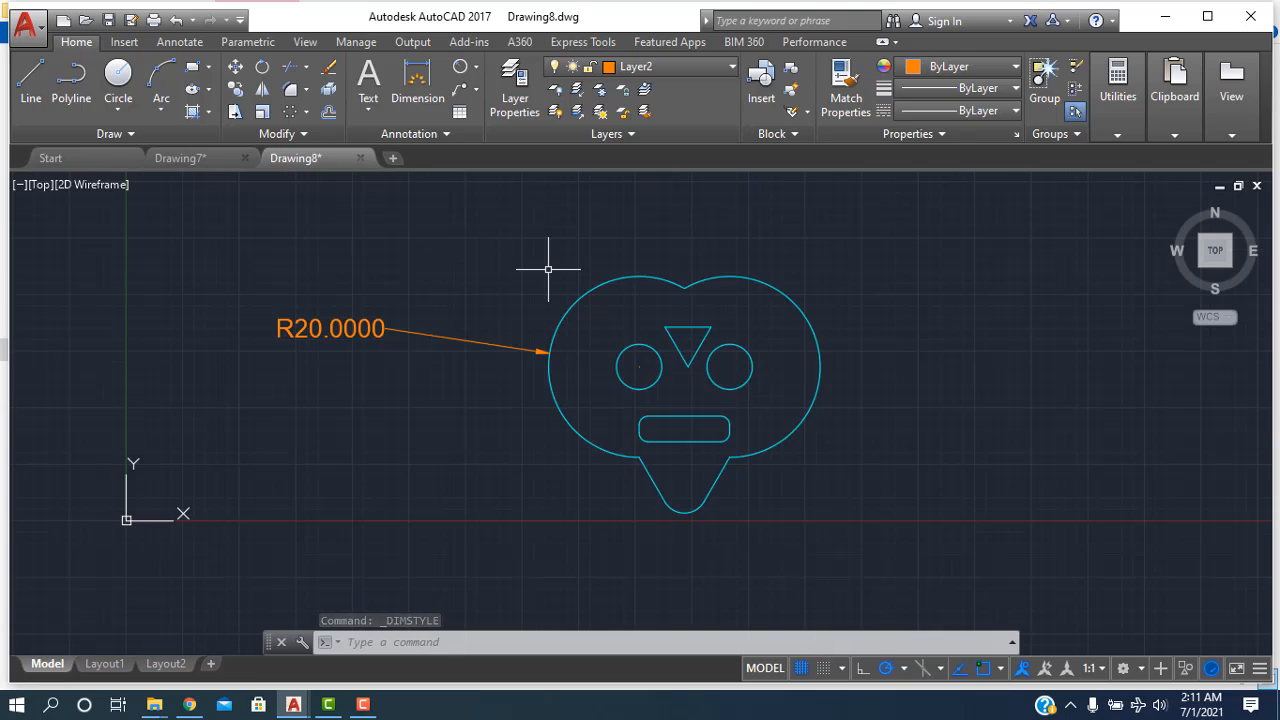
{"action": "left_click", "coordinate": [343, 330]}
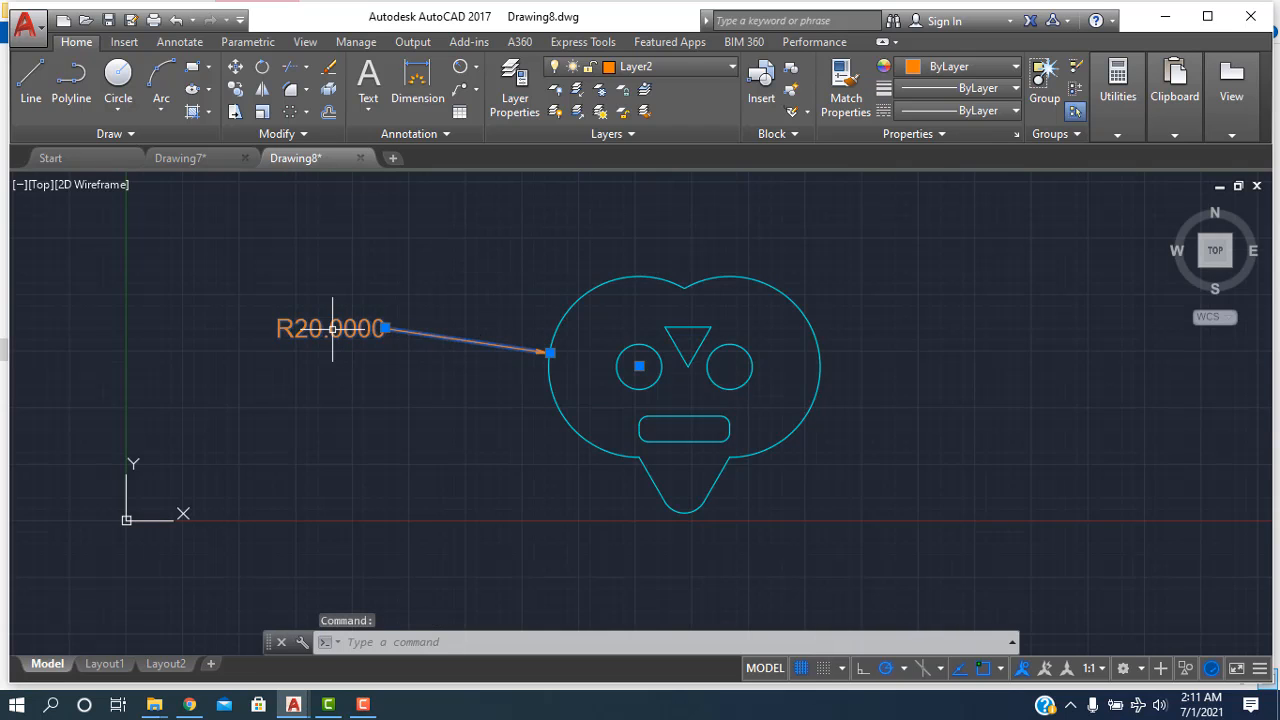
{"action": "left_click", "coordinate": [333, 329]}
{"action": "left_click", "coordinate": [406, 329]}
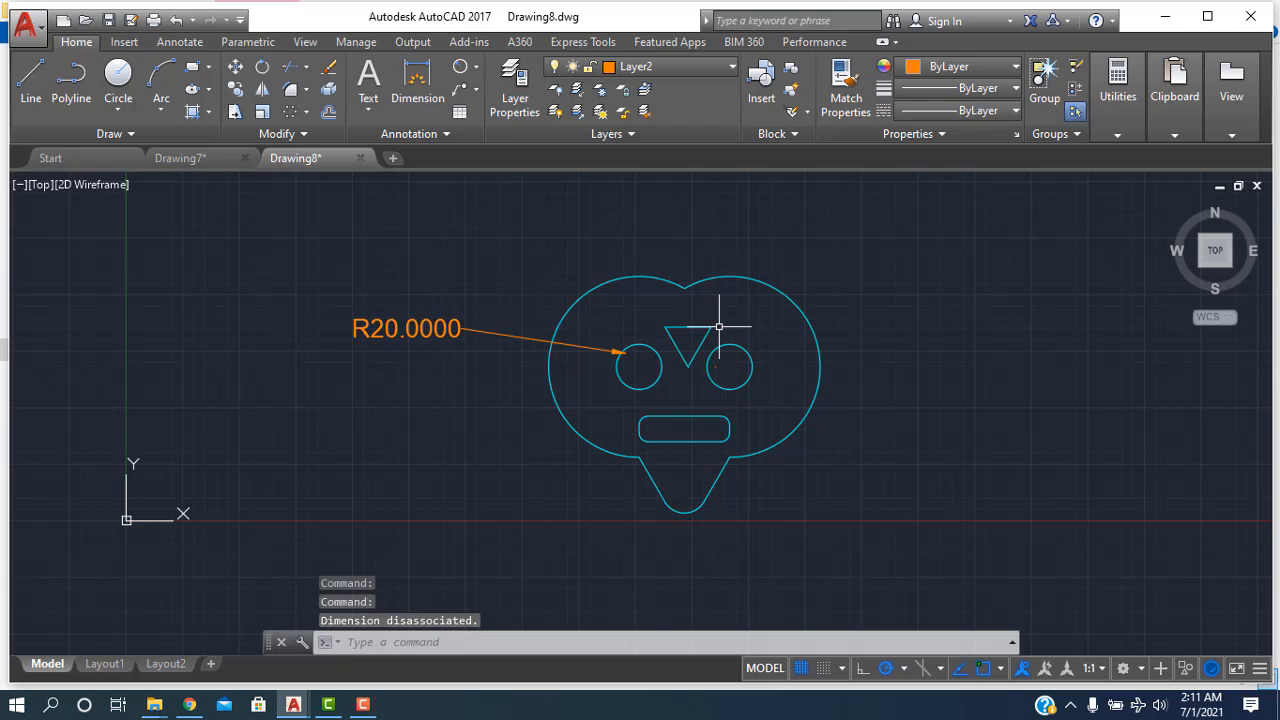
{"action": "key", "text": "ctrl+z"}
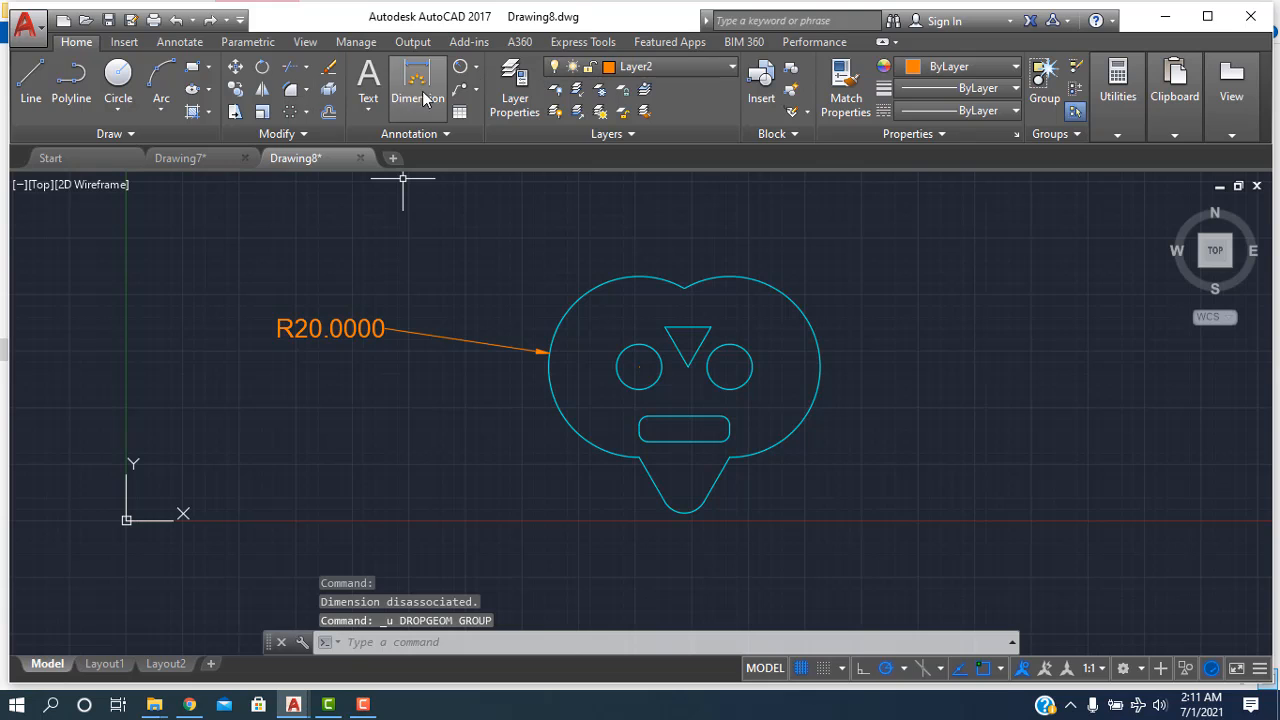
- Add a radius dimension to the right head arc, placed outside the face at its upper right
{"action": "left_click", "coordinate": [460, 68]}
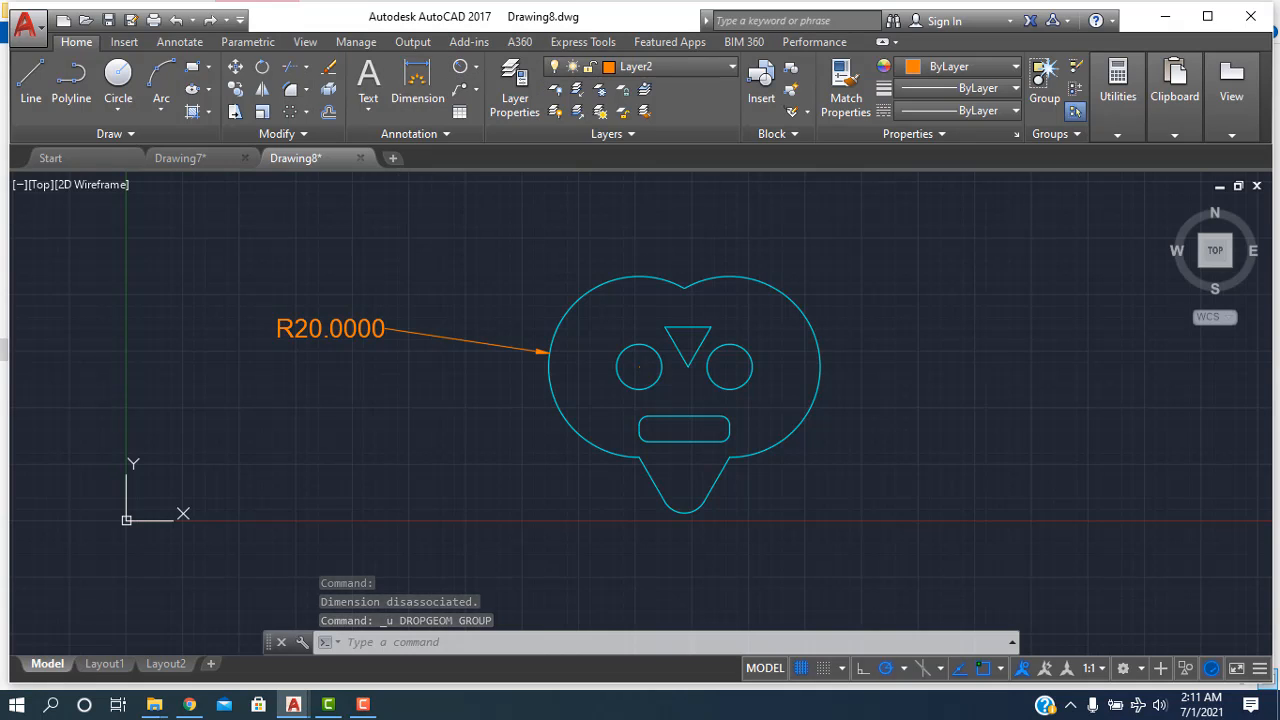
{"action": "left_click", "coordinate": [819, 361]}
{"action": "left_click", "coordinate": [904, 305]}
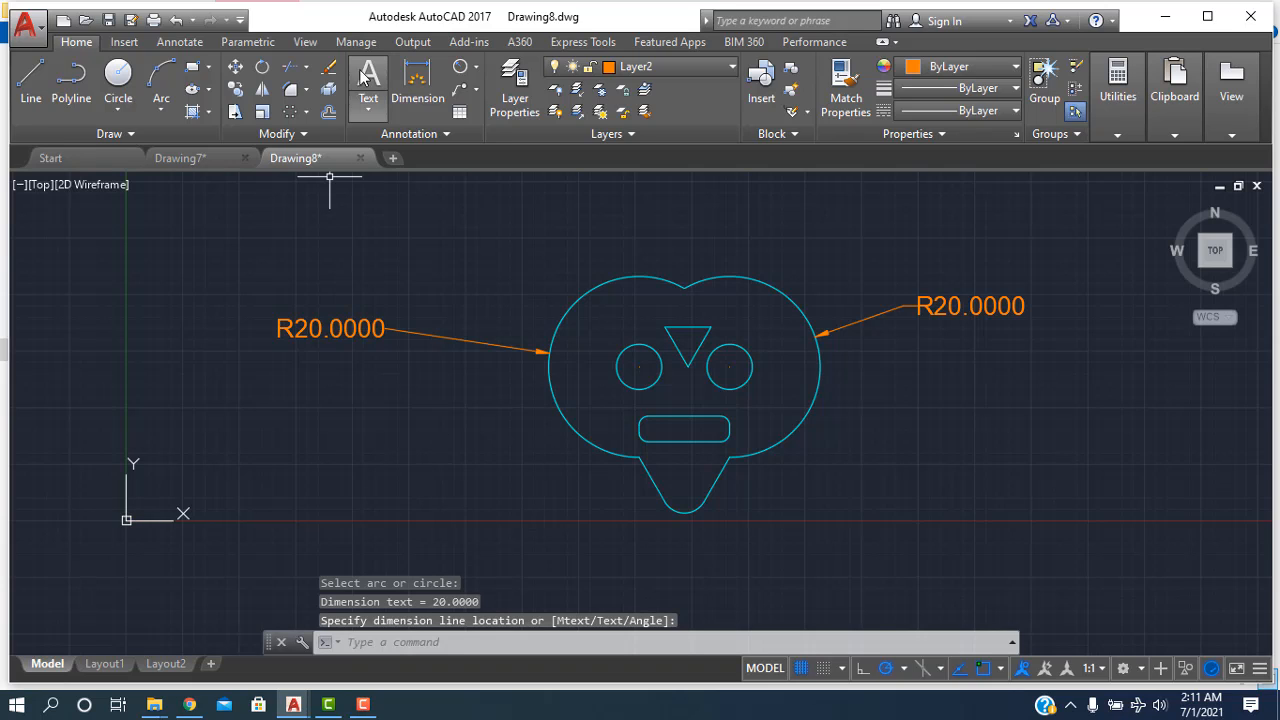
- Add a radius dimension to the chin's rounded tip, placed just below the face
{"action": "key", "text": "Return"}
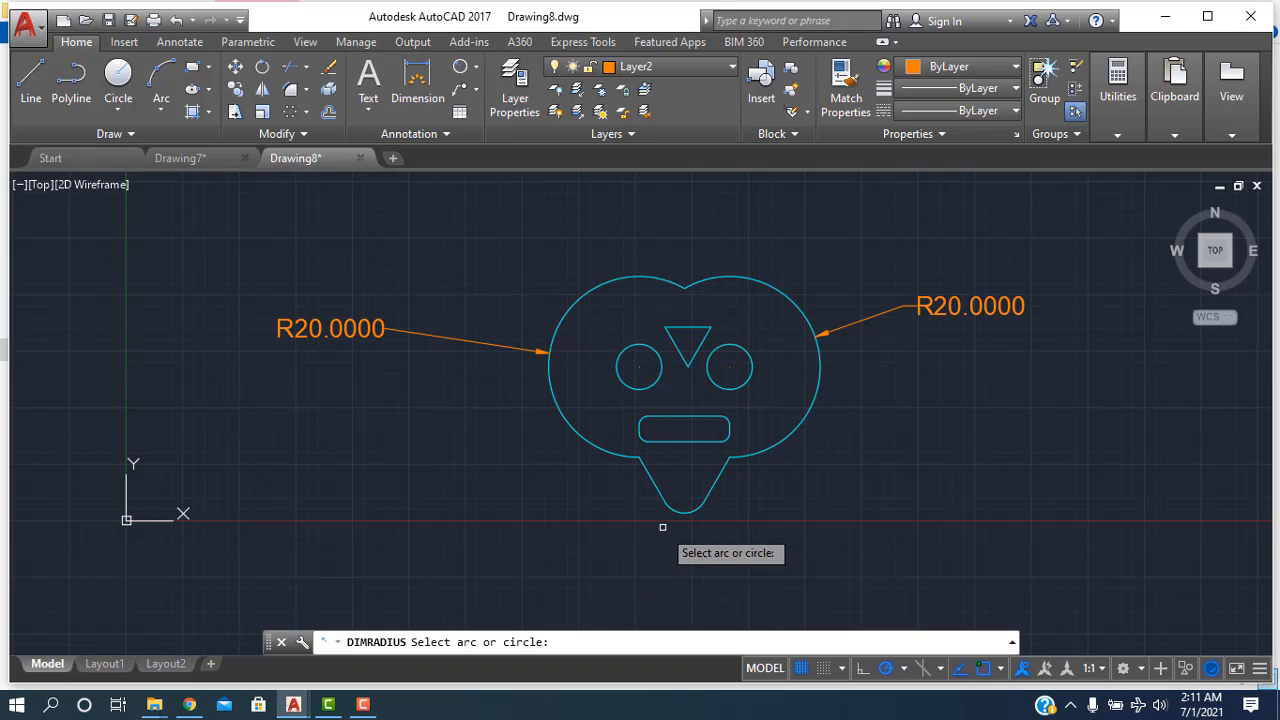
{"action": "left_click", "coordinate": [686, 512]}
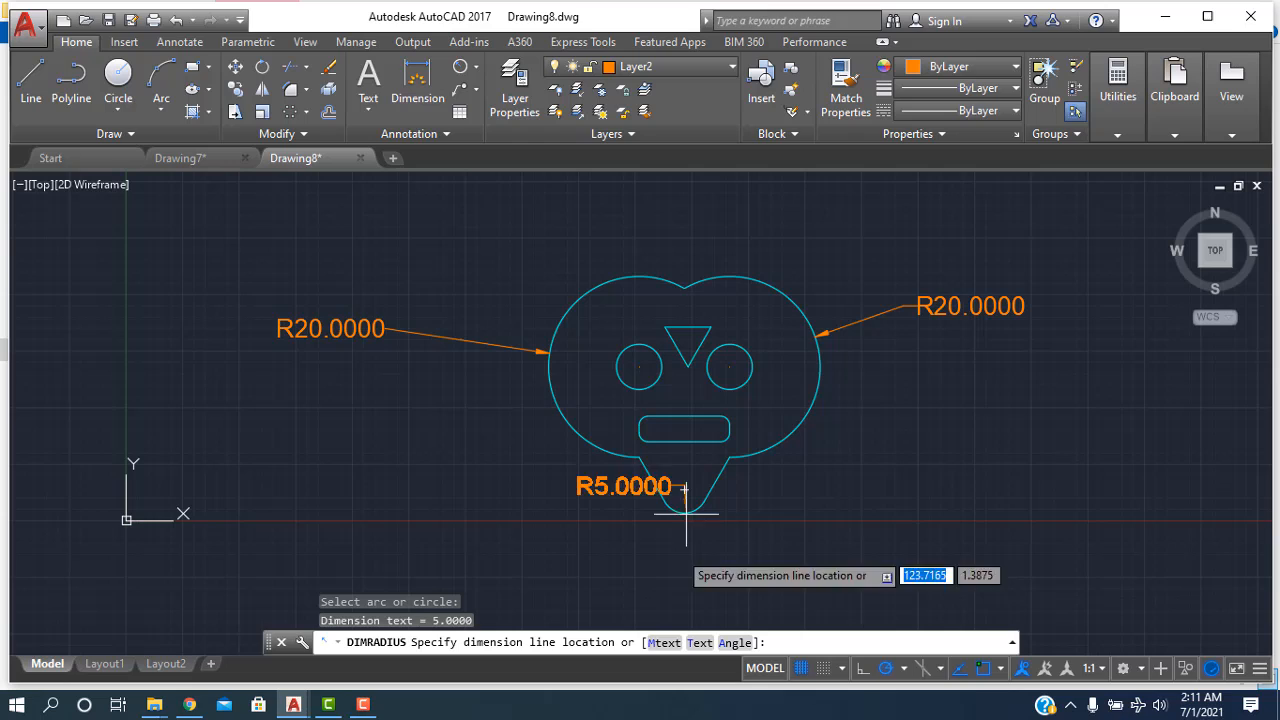
{"action": "left_click", "coordinate": [680, 575]}
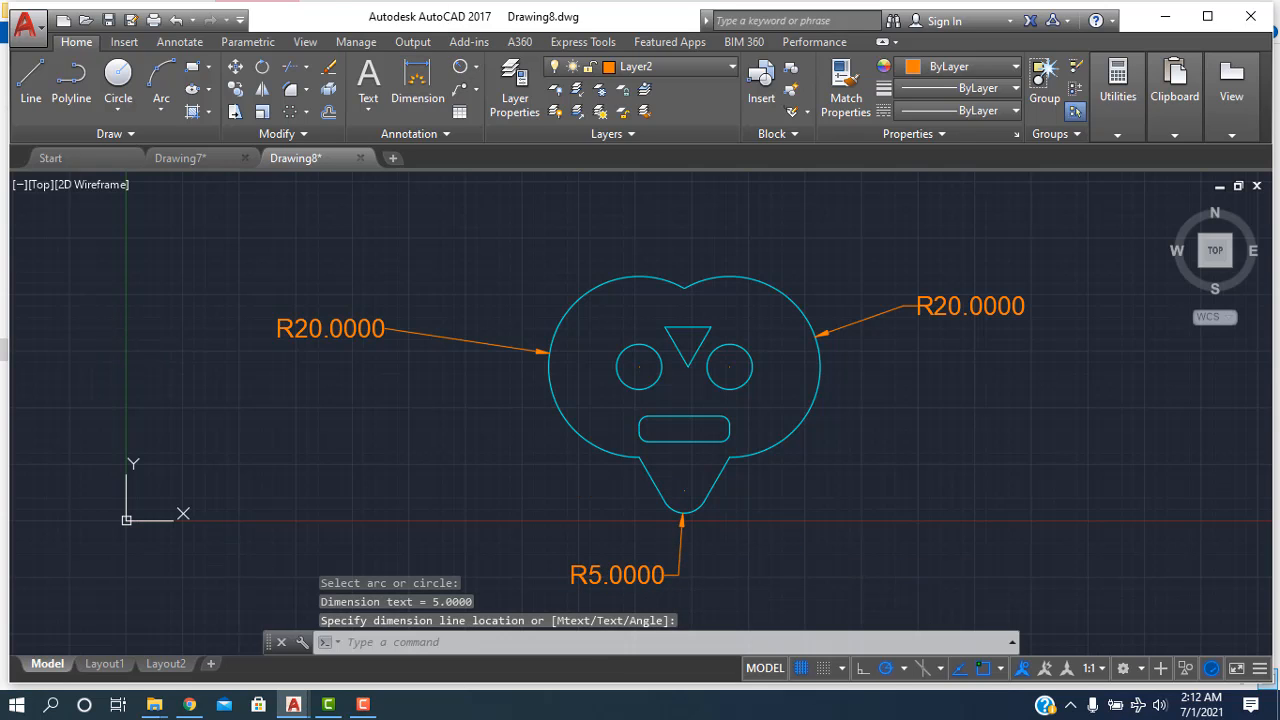
- Add radius dimensions to the left and right eye circles, placed outside the face at its lower left and lower right
{"action": "key", "text": "Return"}
{"action": "left_click", "coordinate": [628, 364]}
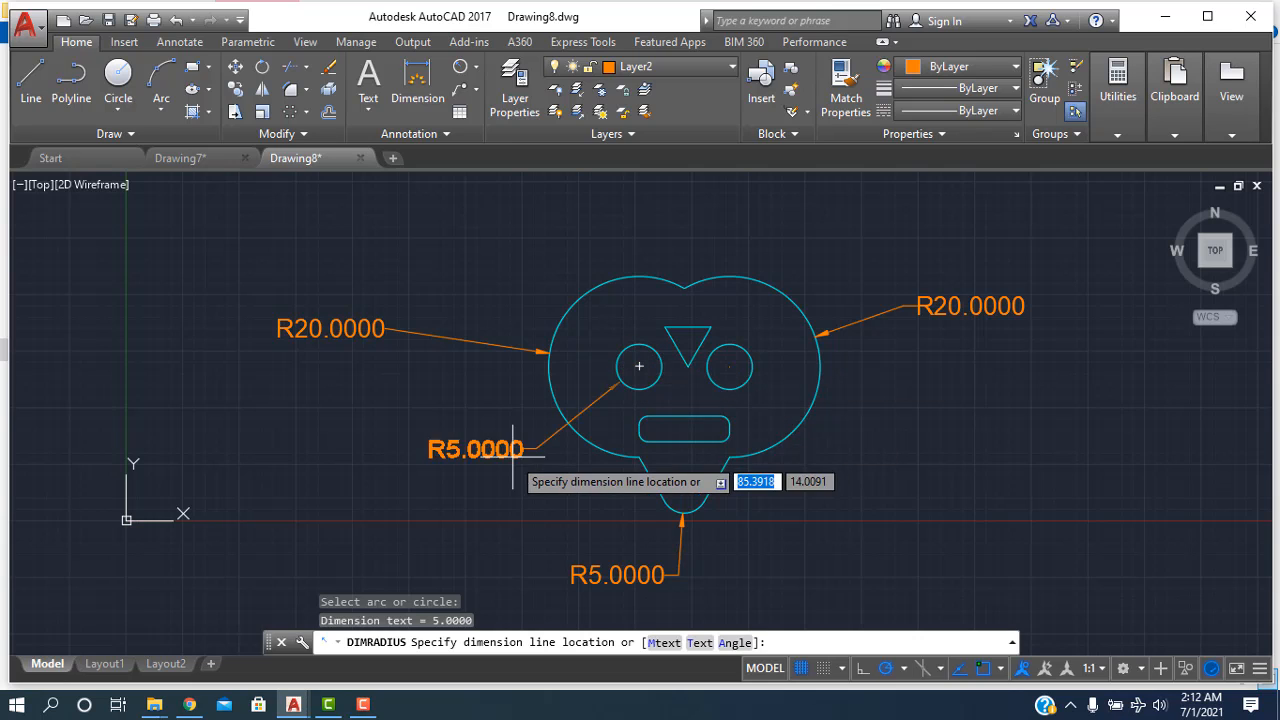
{"action": "left_click", "coordinate": [497, 468]}
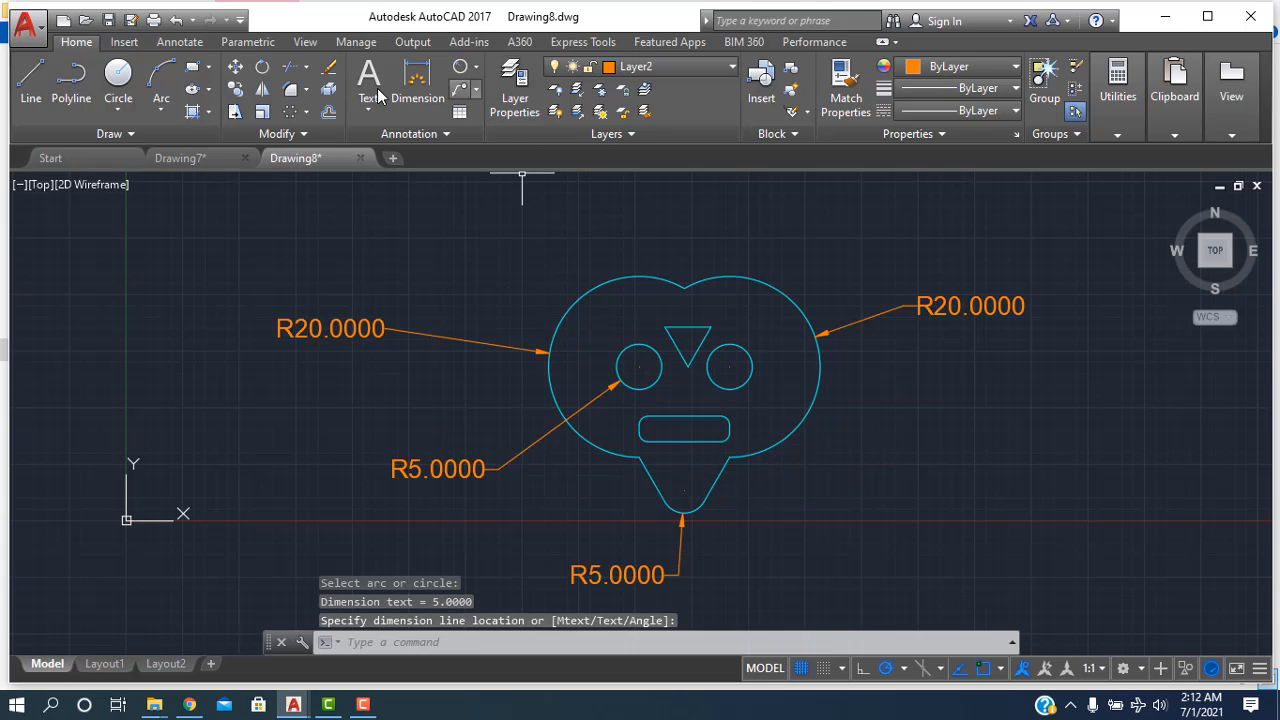
{"action": "key", "text": "Return"}
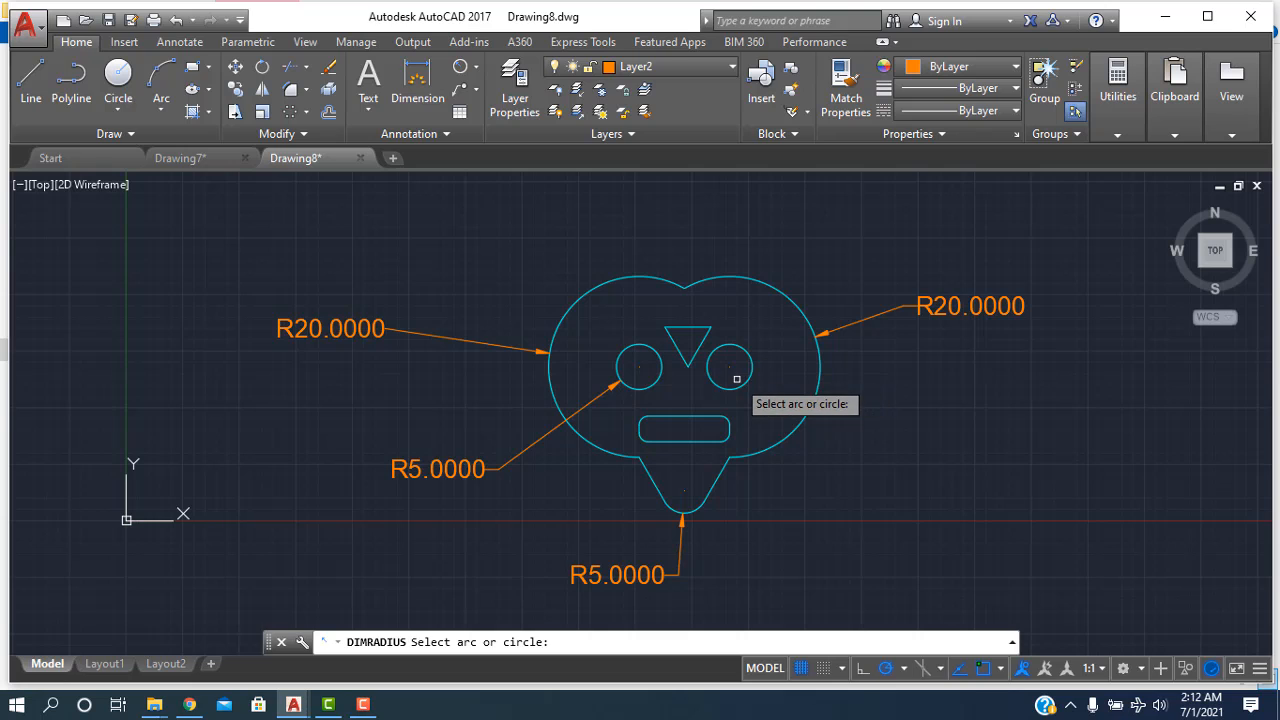
{"action": "left_click", "coordinate": [744, 382]}
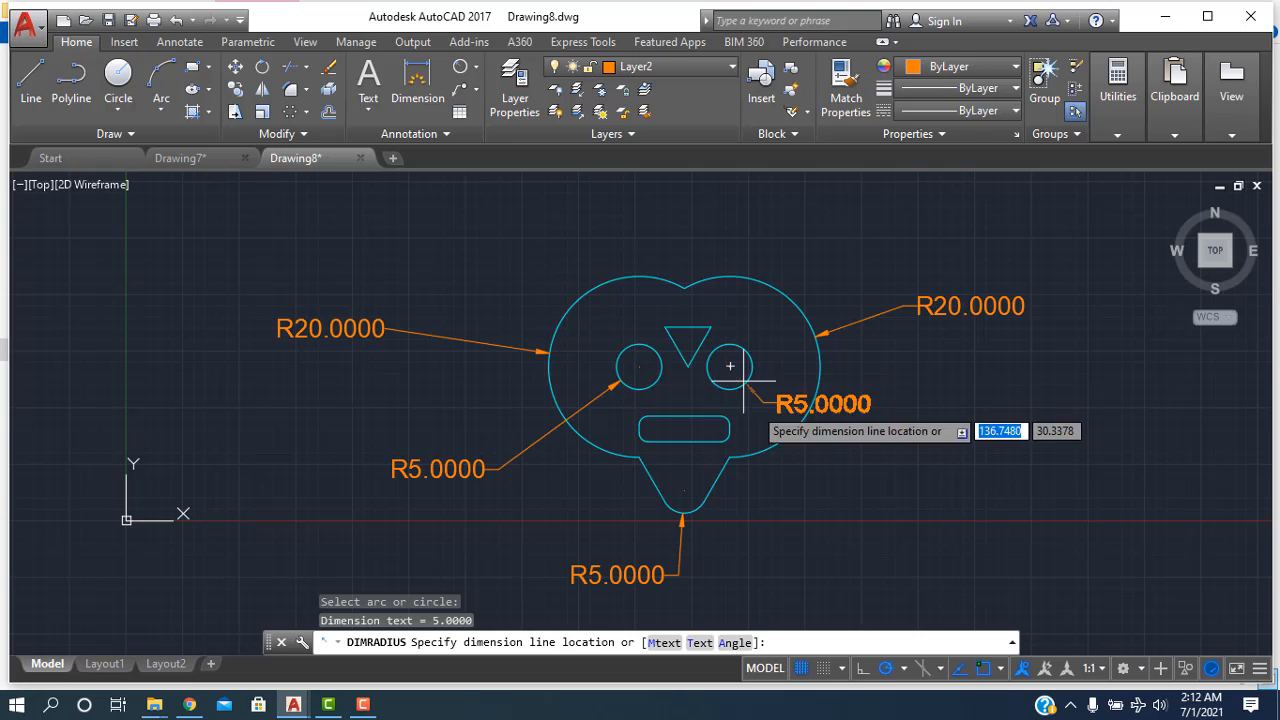
{"action": "left_click", "coordinate": [836, 474]}
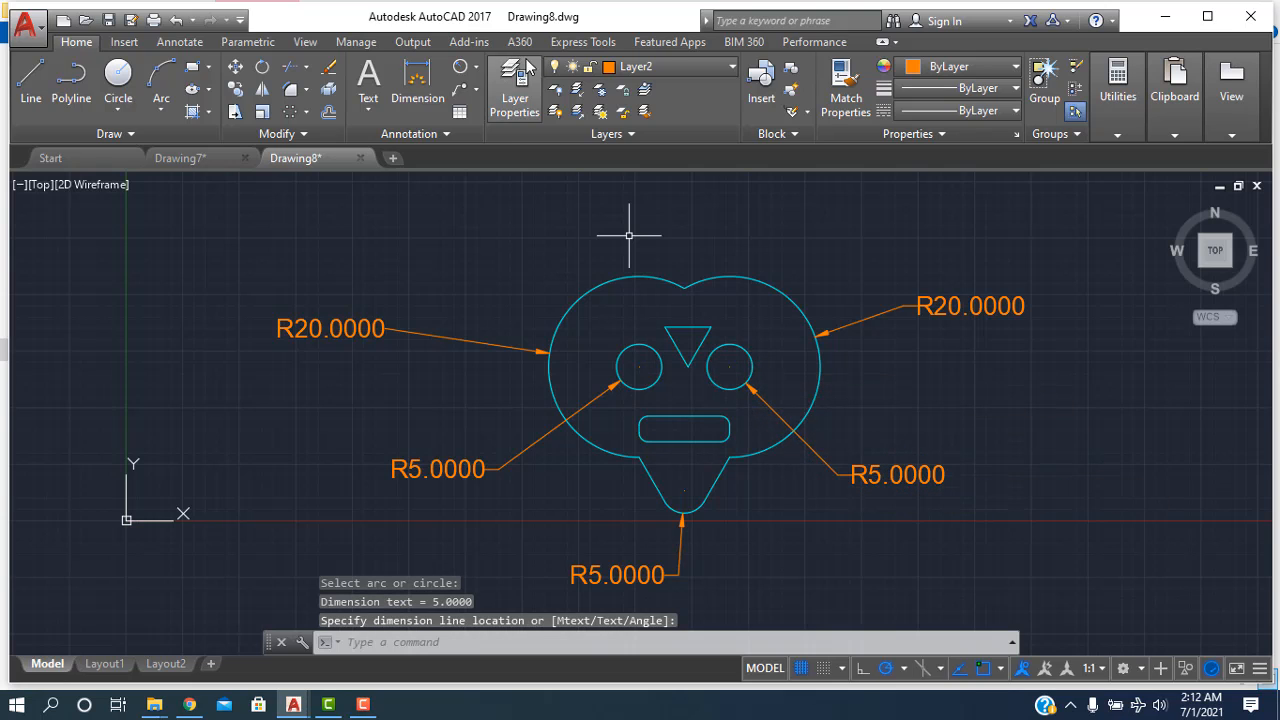
- Dimension the mouth with a radius on its lower-left corner and a horizontal linear dimension between its left and right corner-arc centres, placed below
{"action": "key", "text": "Return"}
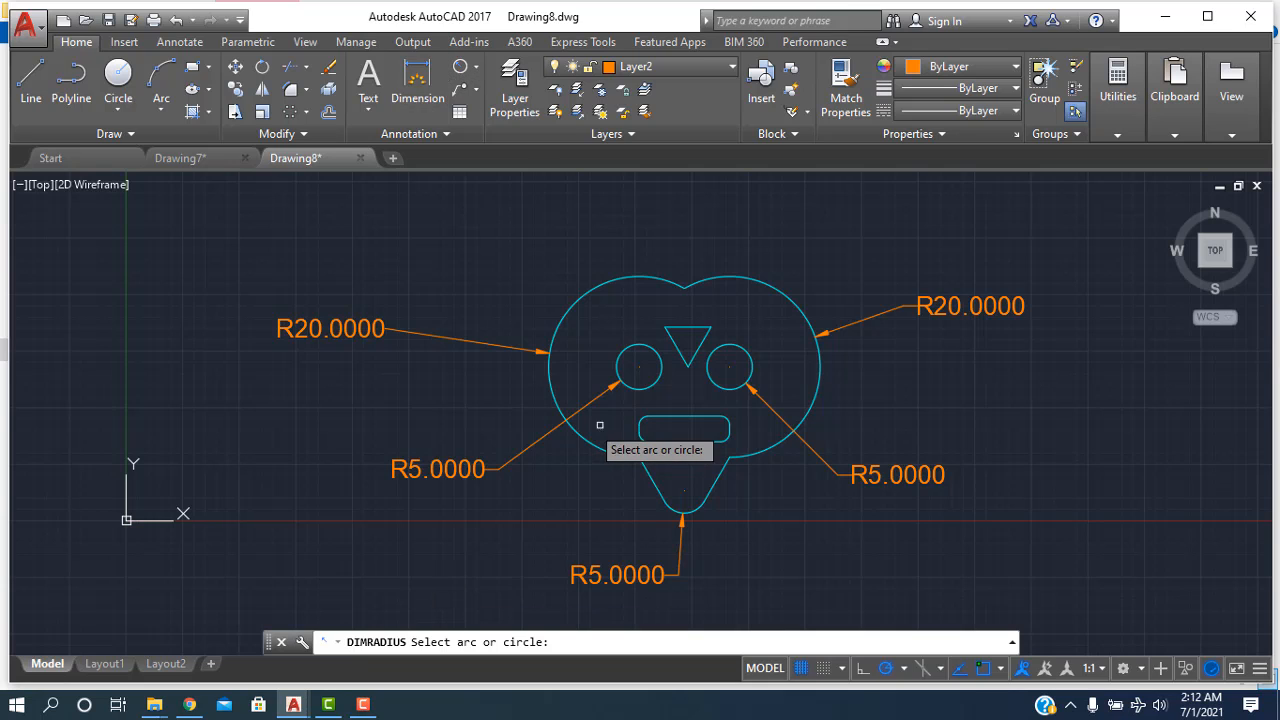
{"action": "left_click", "coordinate": [639, 432]}
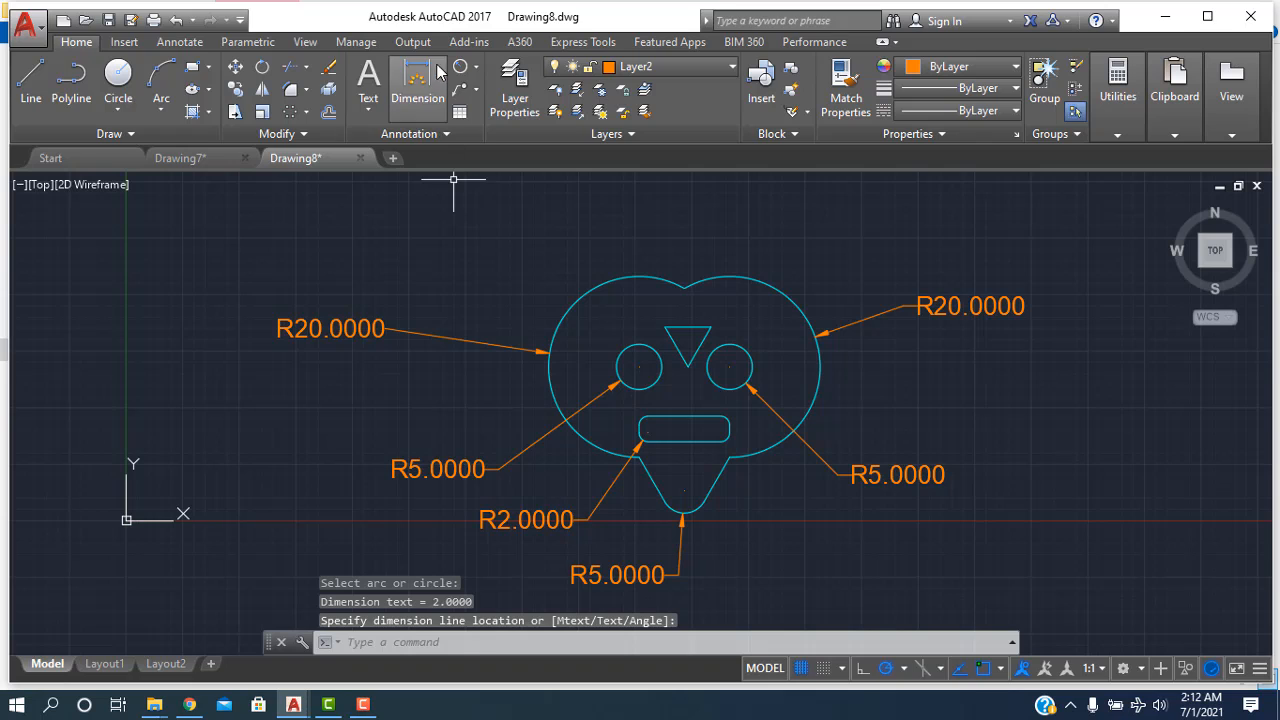
{"action": "left_click", "coordinate": [476, 67]}
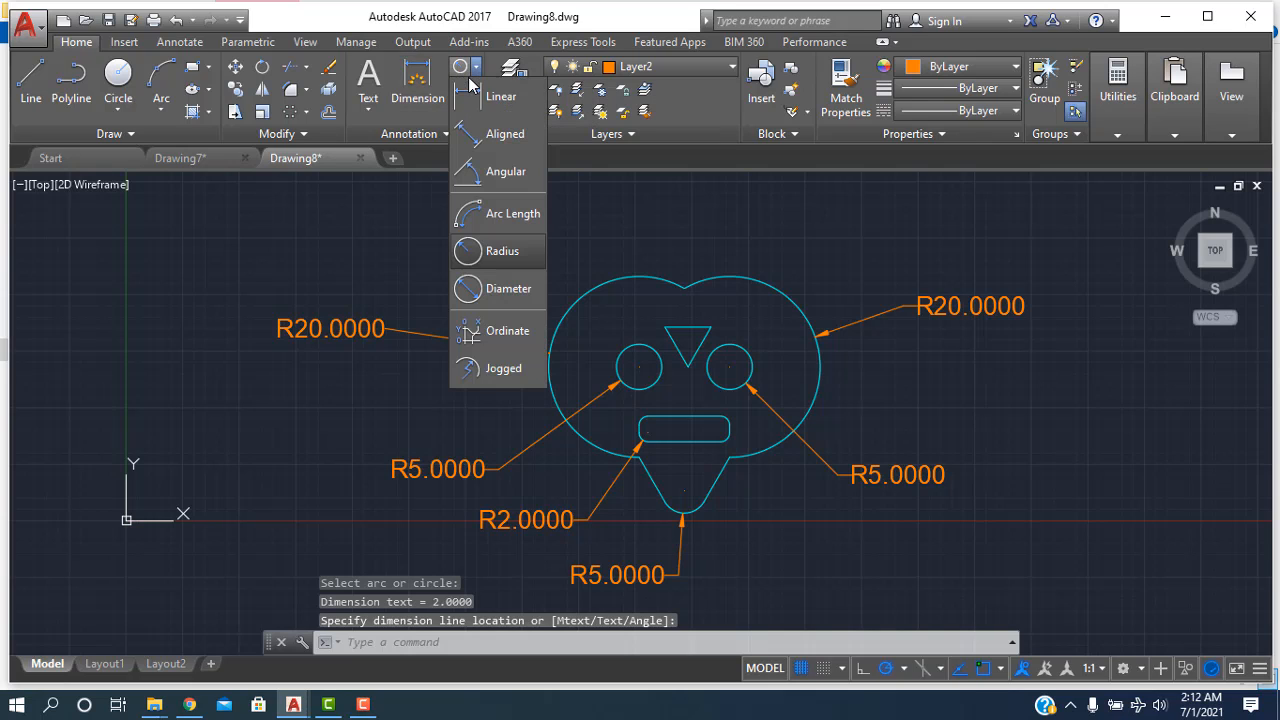
{"action": "left_click", "coordinate": [498, 97]}
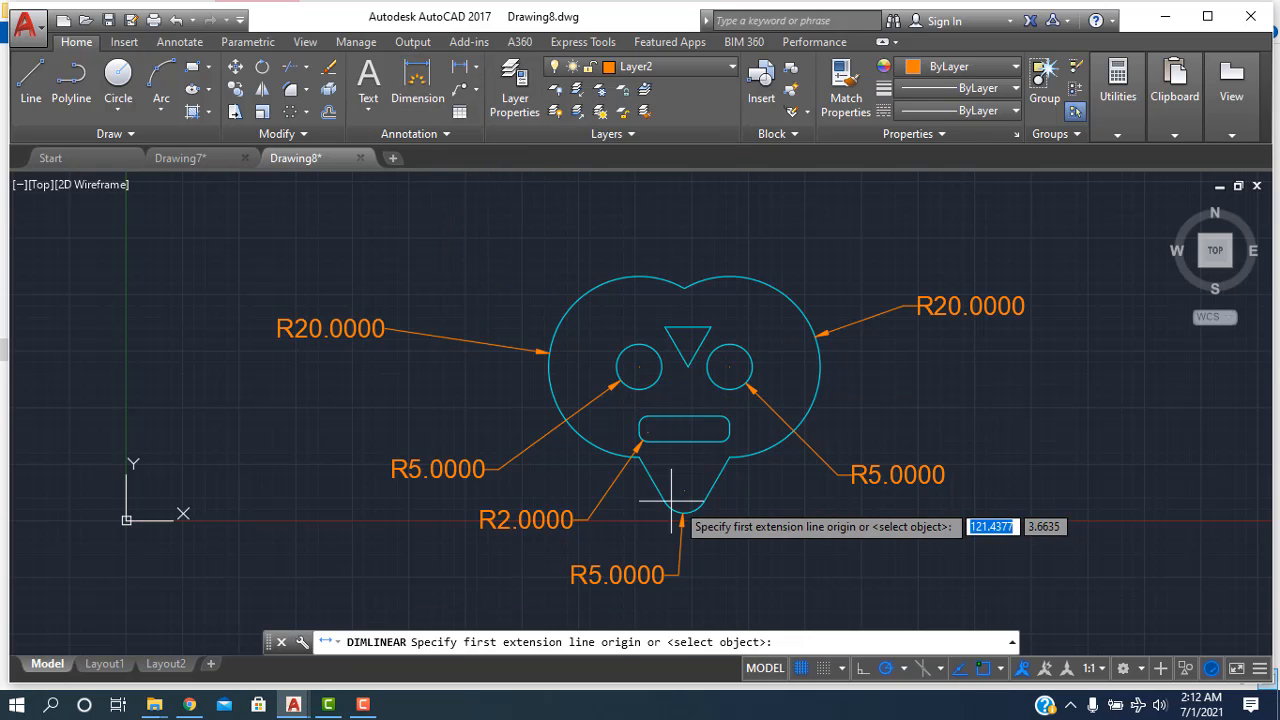
{"action": "left_click", "coordinate": [647, 430]}
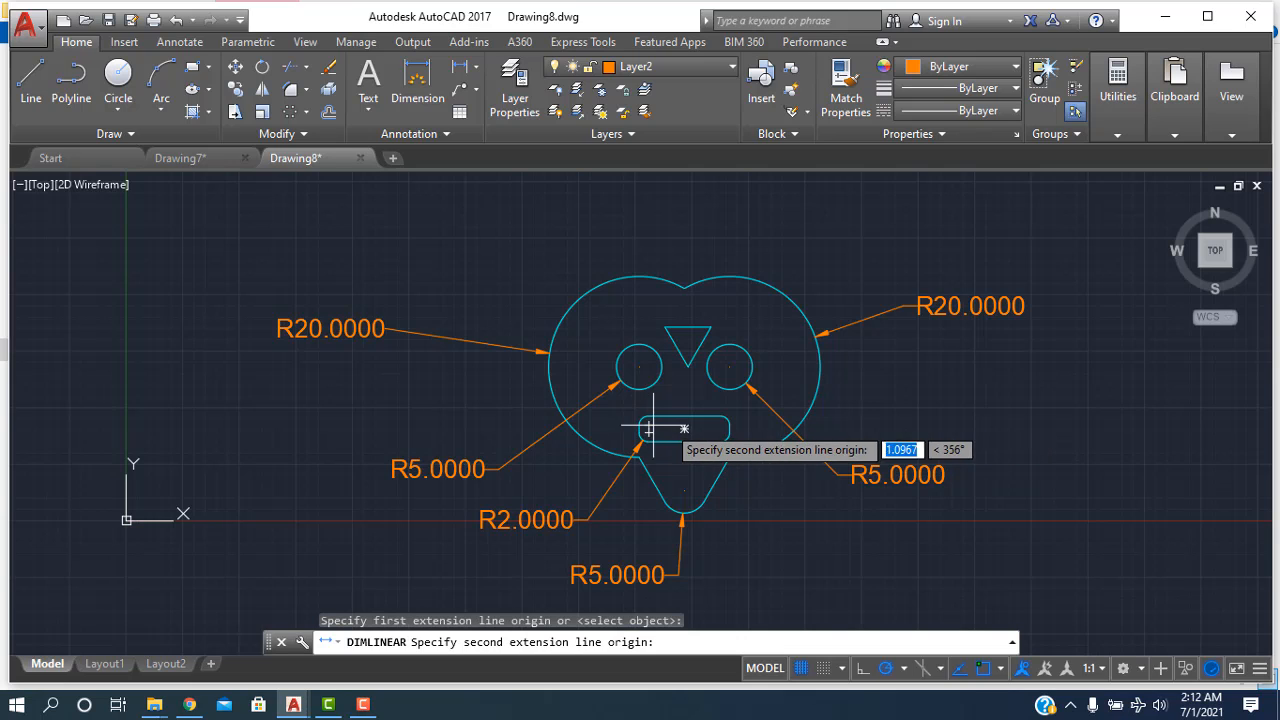
{"action": "left_click", "coordinate": [721, 429]}
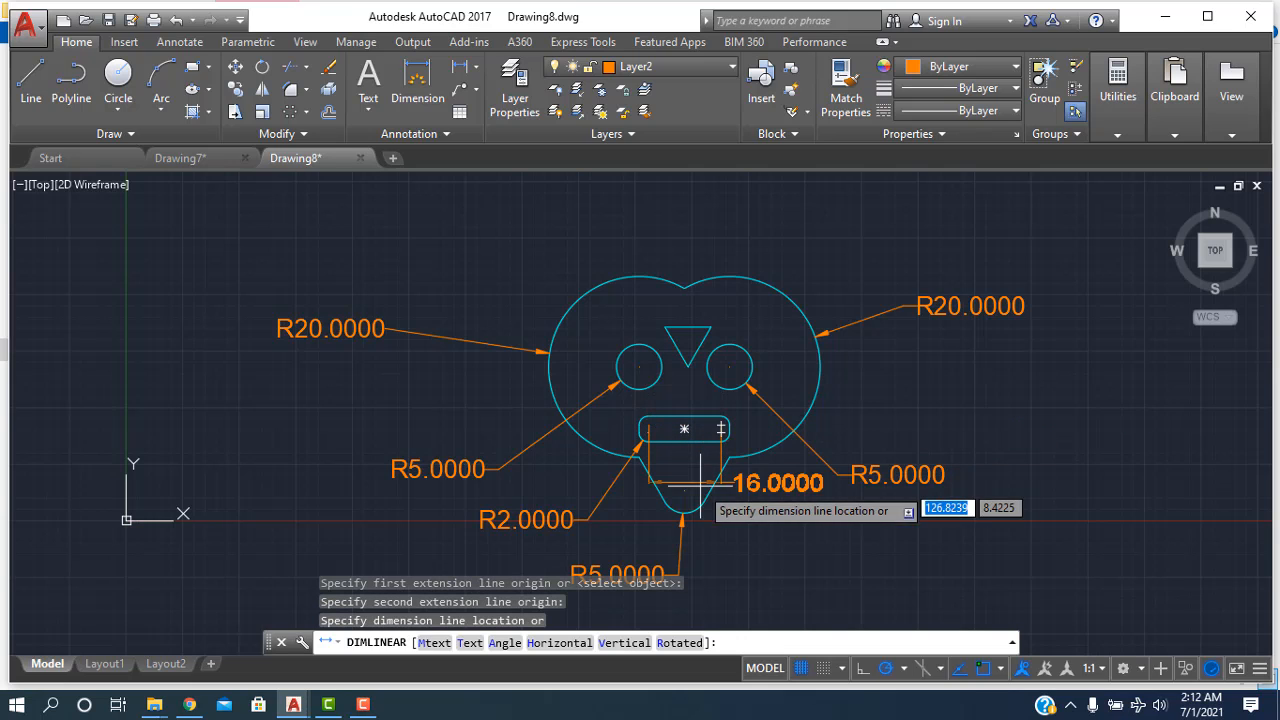
{"action": "left_click", "coordinate": [707, 550]}
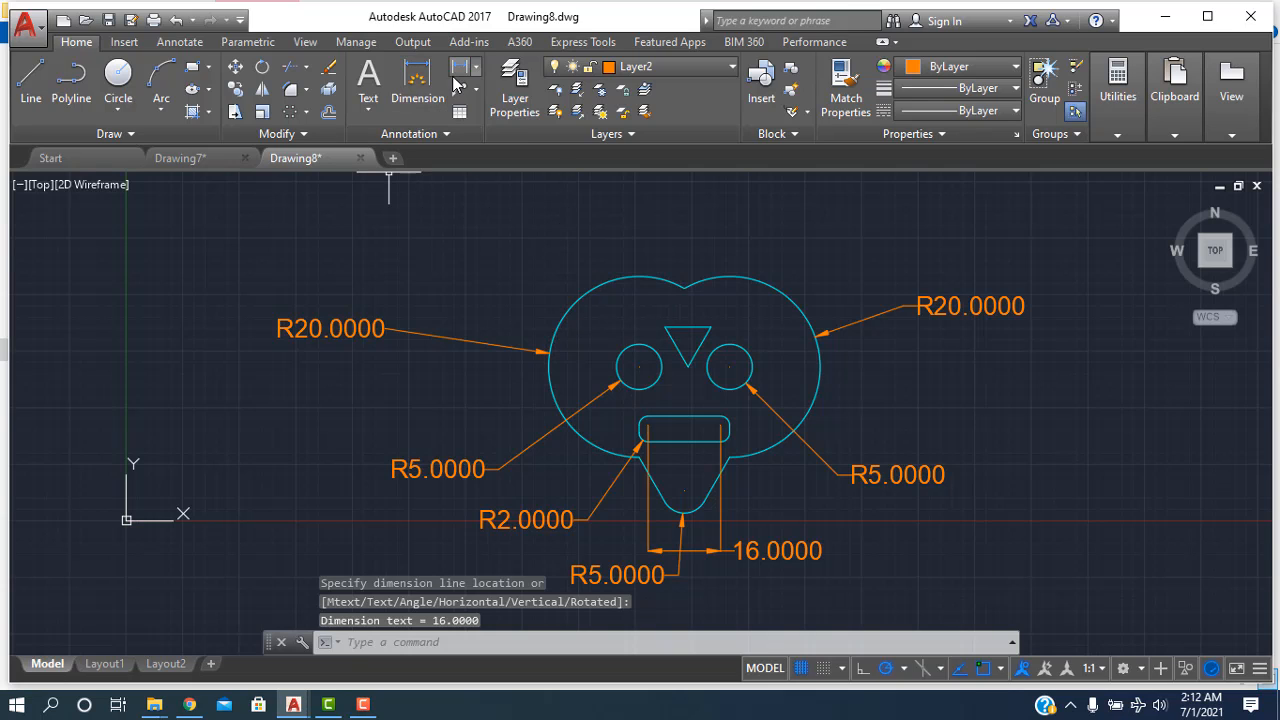
- Add a horizontal linear dimension across the nose triangle's top edge, placed above the head
{"action": "left_click", "coordinate": [460, 66]}
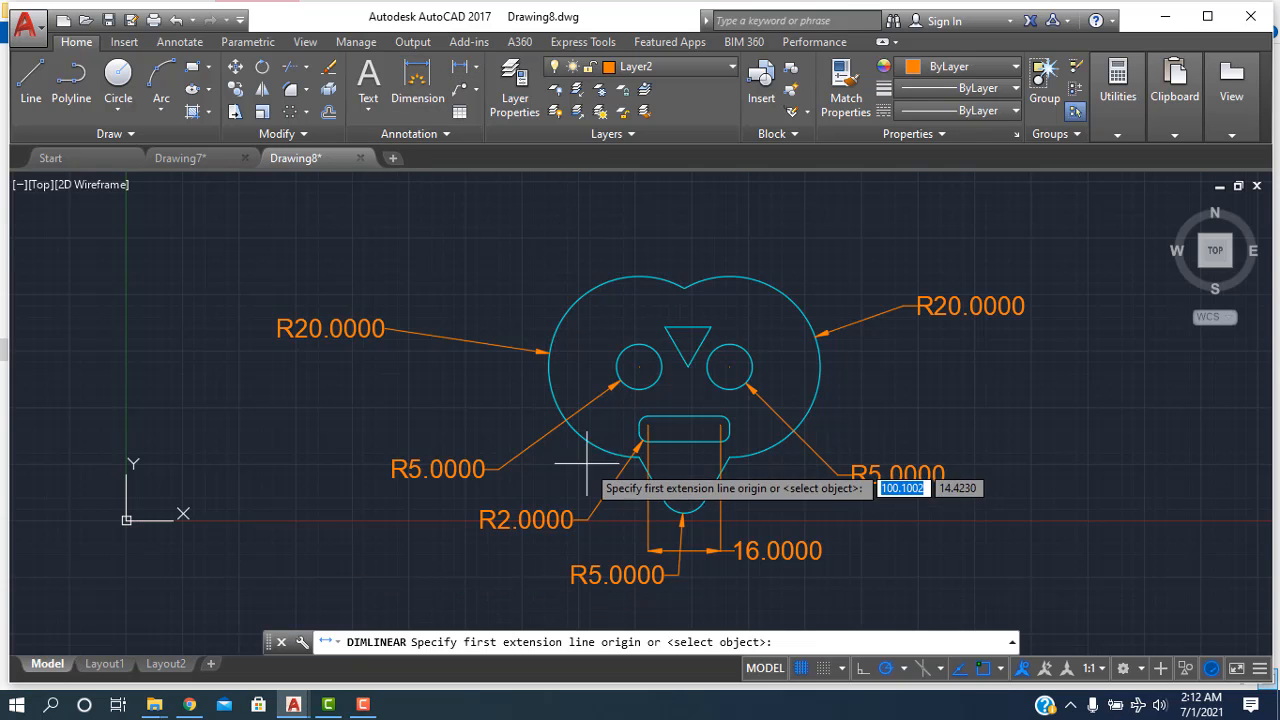
{"action": "left_click", "coordinate": [666, 326]}
{"action": "left_click", "coordinate": [710, 327]}
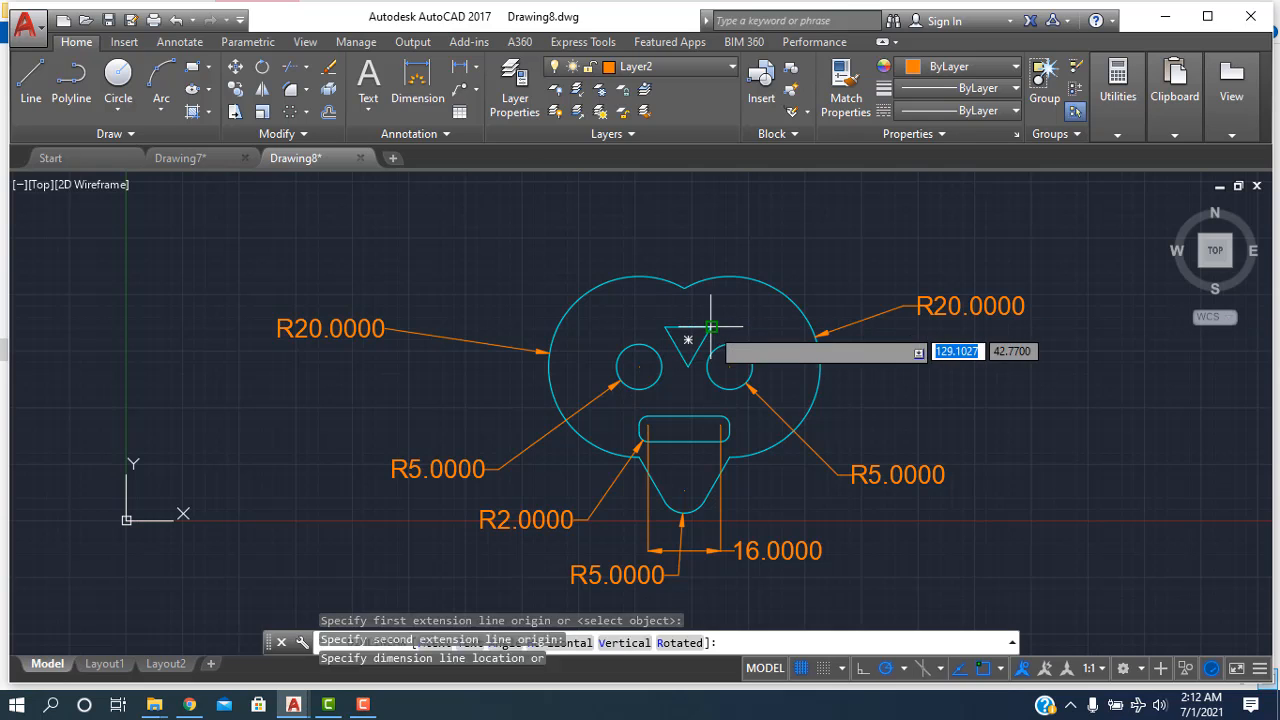
{"action": "left_click", "coordinate": [686, 239]}
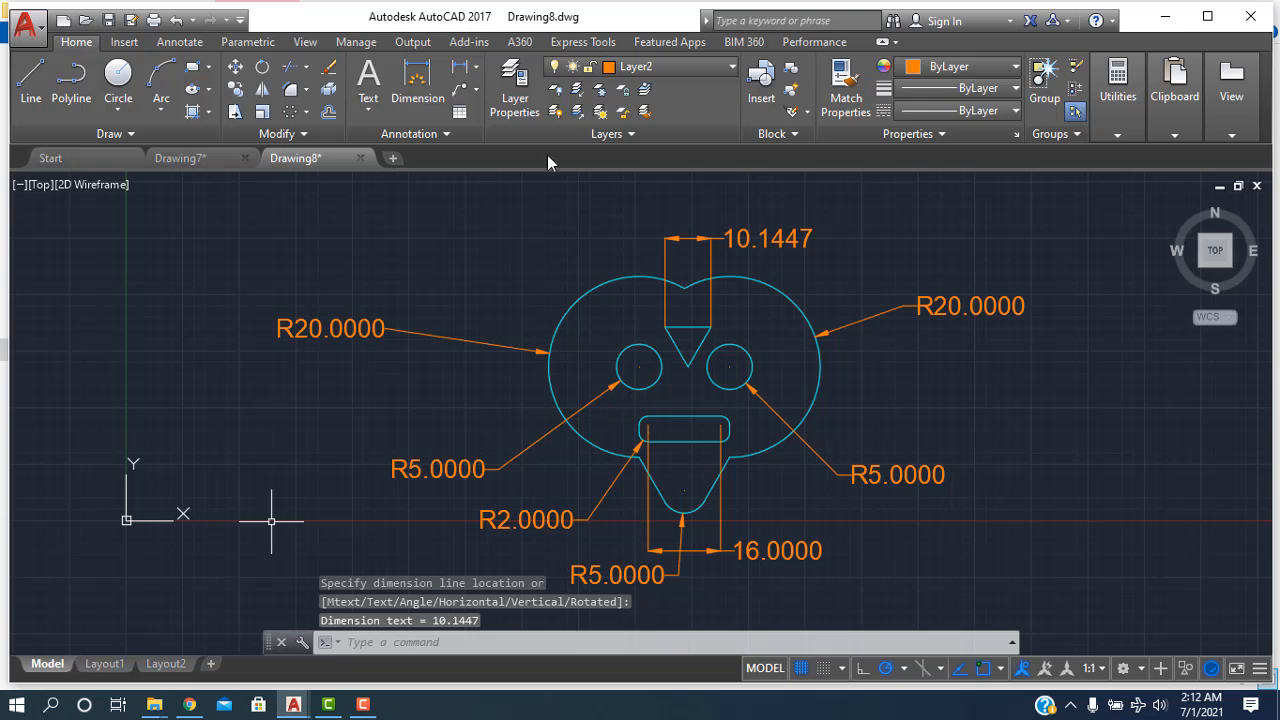
{"action": "scroll", "coordinate": [571, 503], "scroll_direction": "up", "scroll_amount": 4}
{"action": "scroll", "coordinate": [371, 457], "scroll_direction": "down", "scroll_amount": 4}
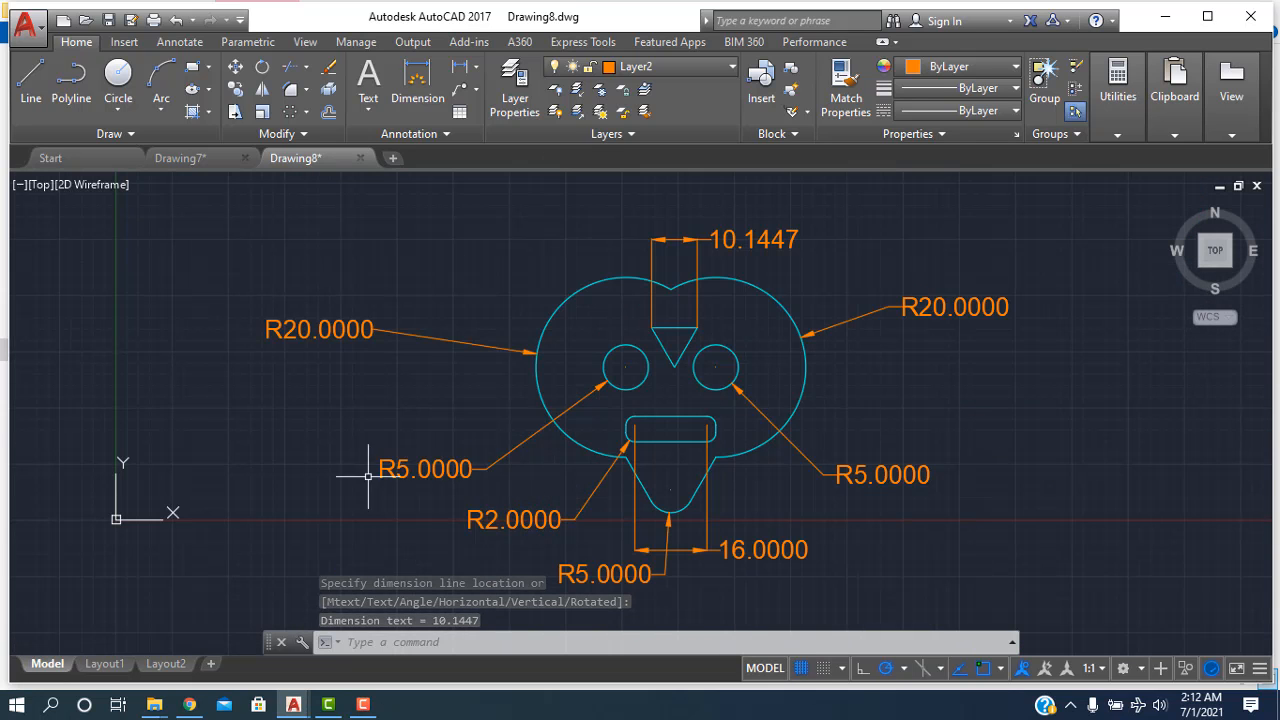
{"action": "middle_click_drag", "start_coordinate": [311, 435], "coordinate": [427, 435]}
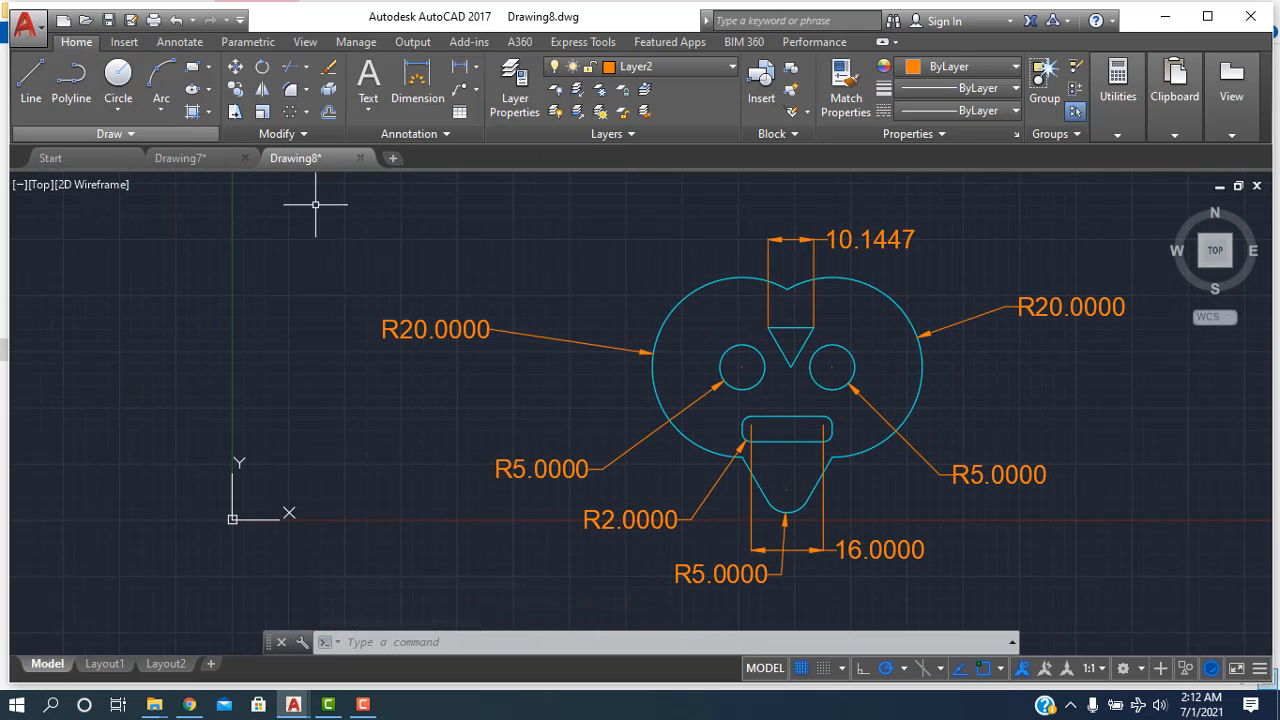